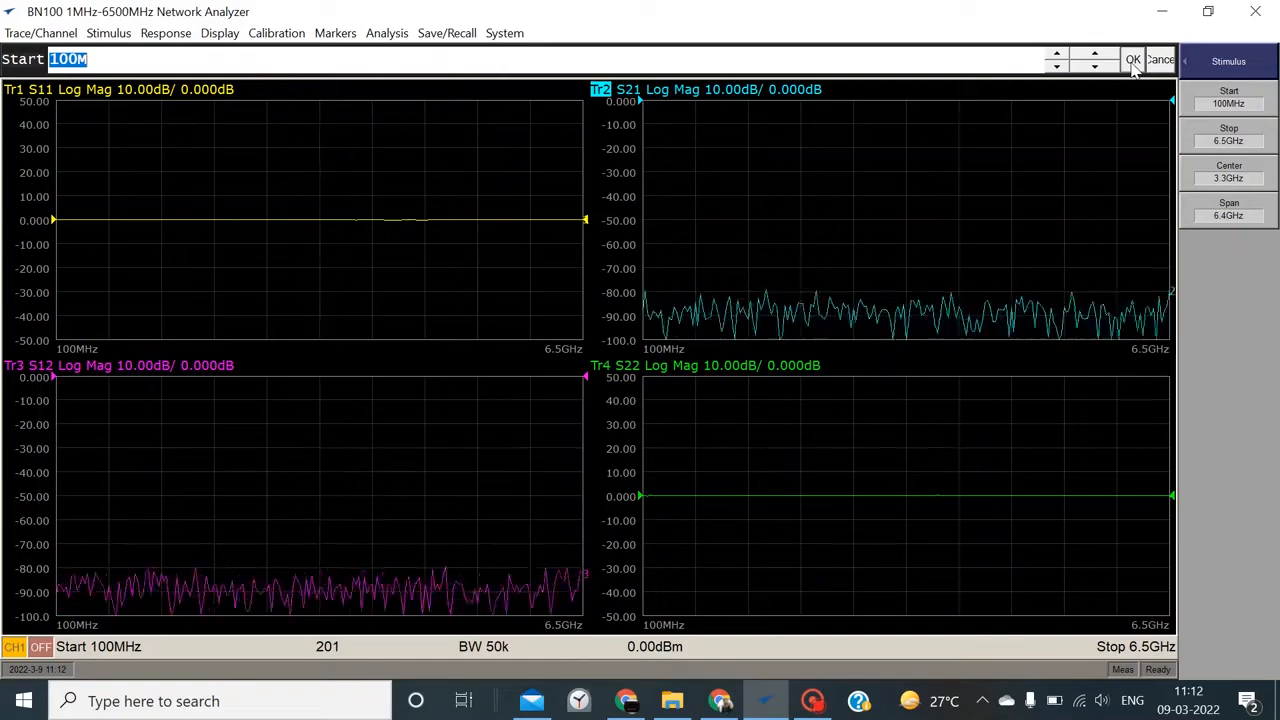
Confirm the 100 MHz start frequency and set the sweep's stop frequency to 2 GHz.
click(1133, 60)
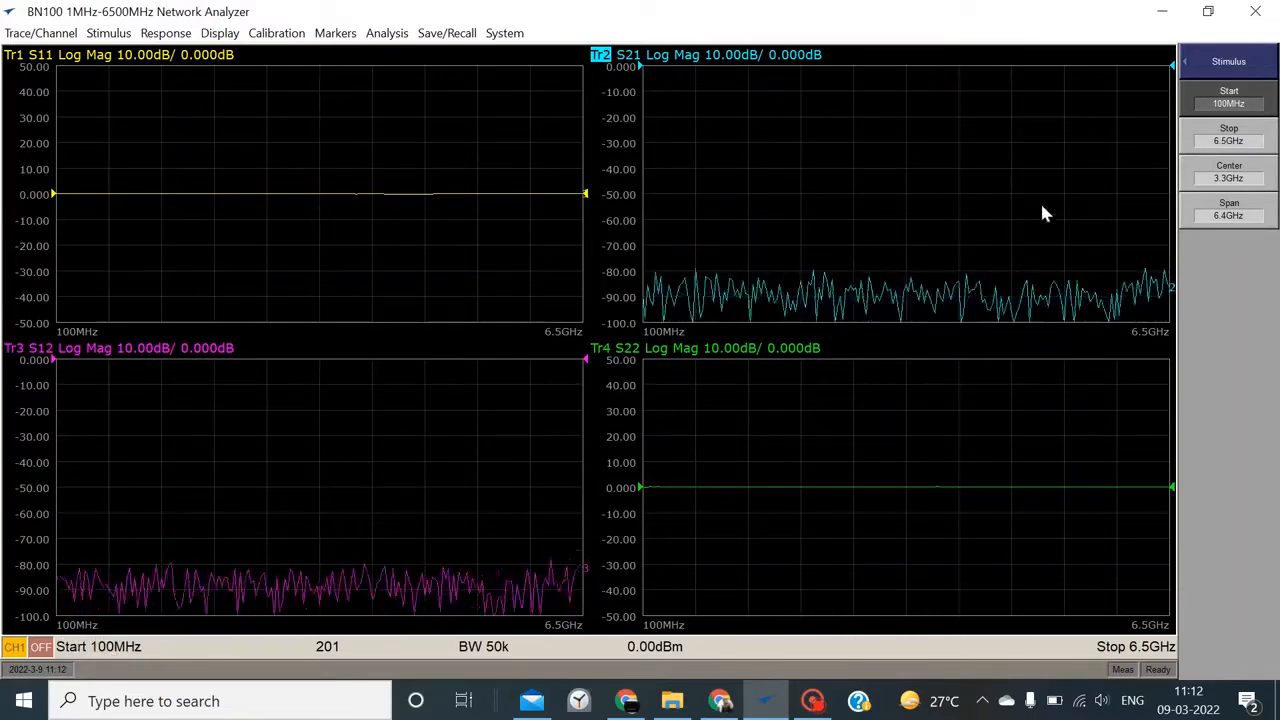
click(1238, 145)
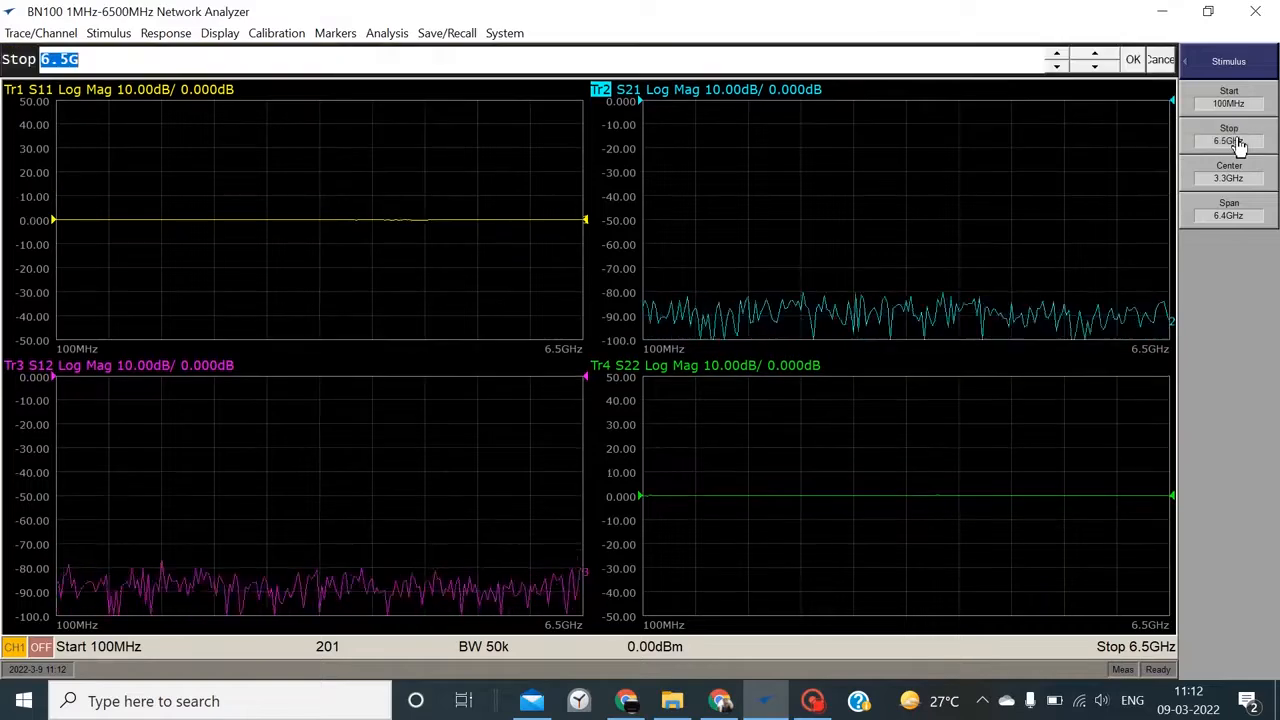
click(1094, 66)
click(1094, 66)
click(1094, 66)
click(1091, 67)
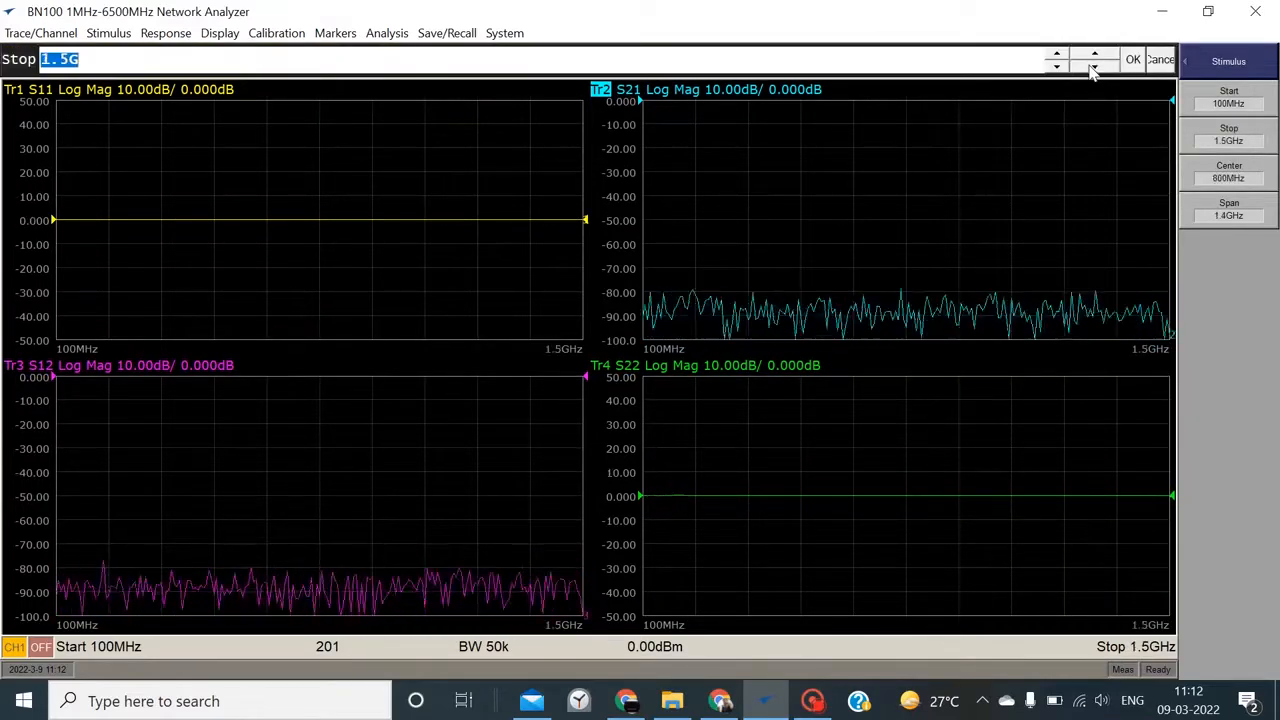
click(1096, 54)
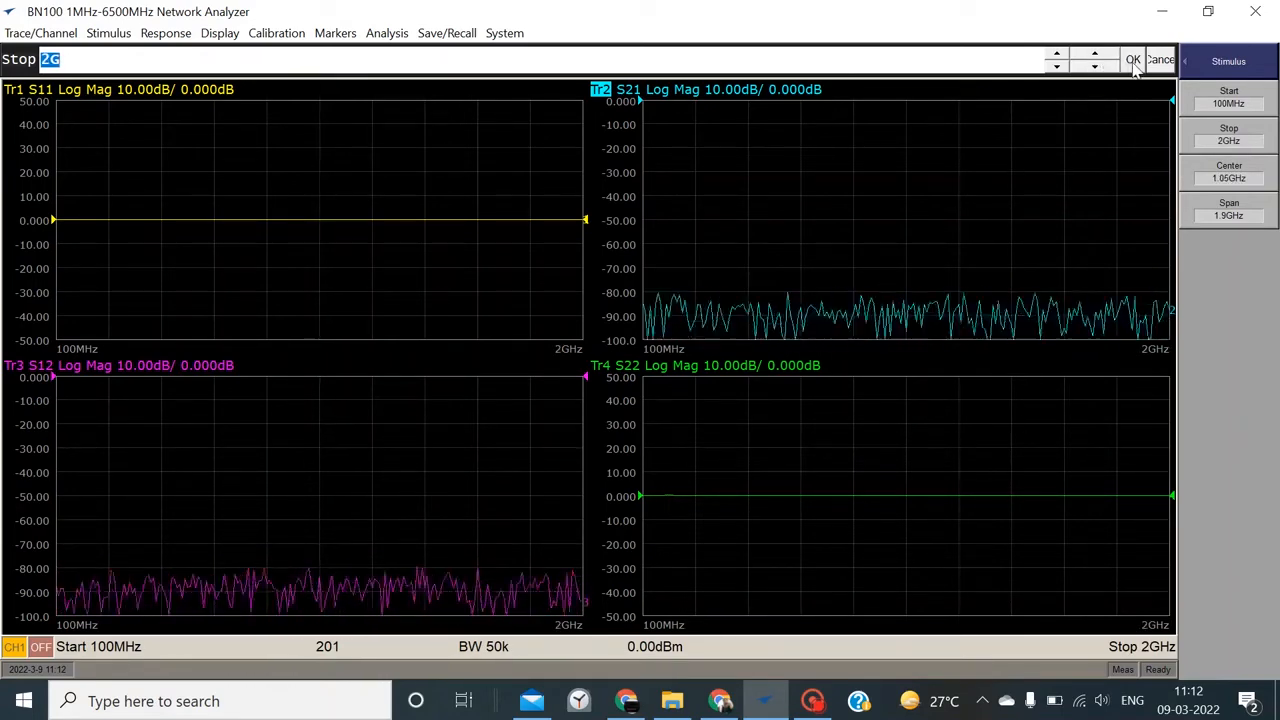
click(1133, 60)
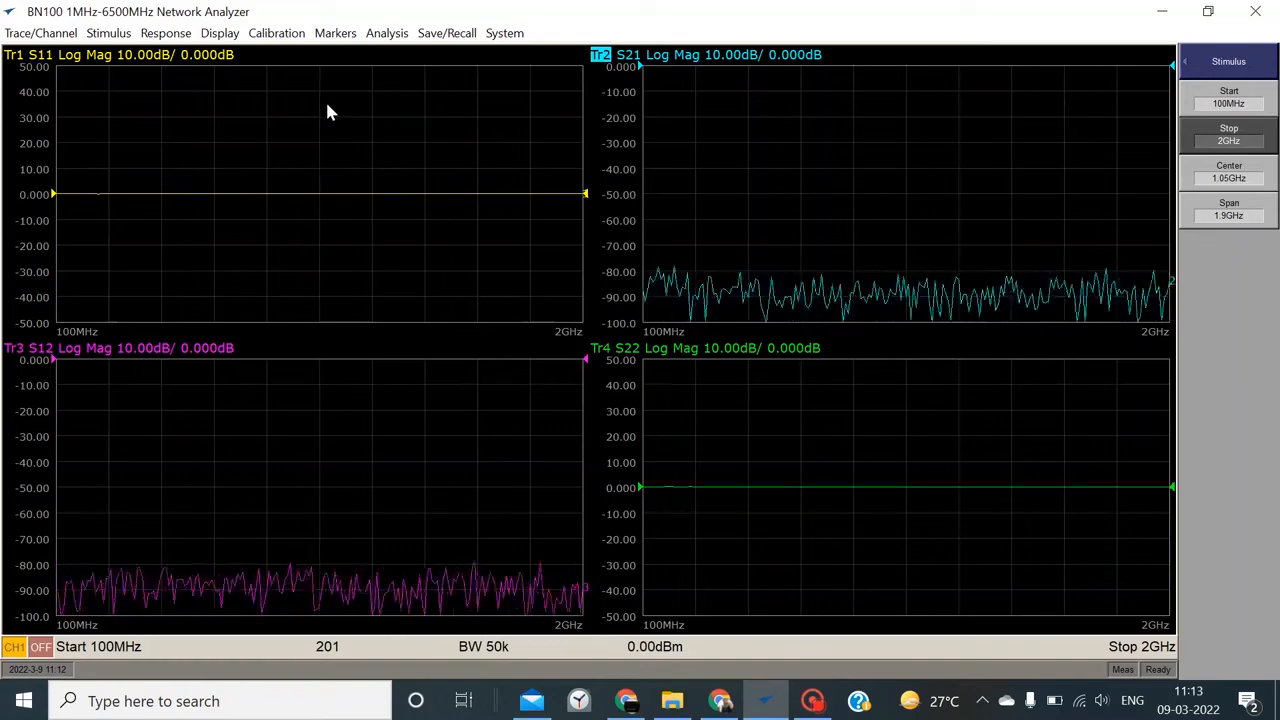
Set the sweep's center frequency to 2 GHz.
click(1230, 178)
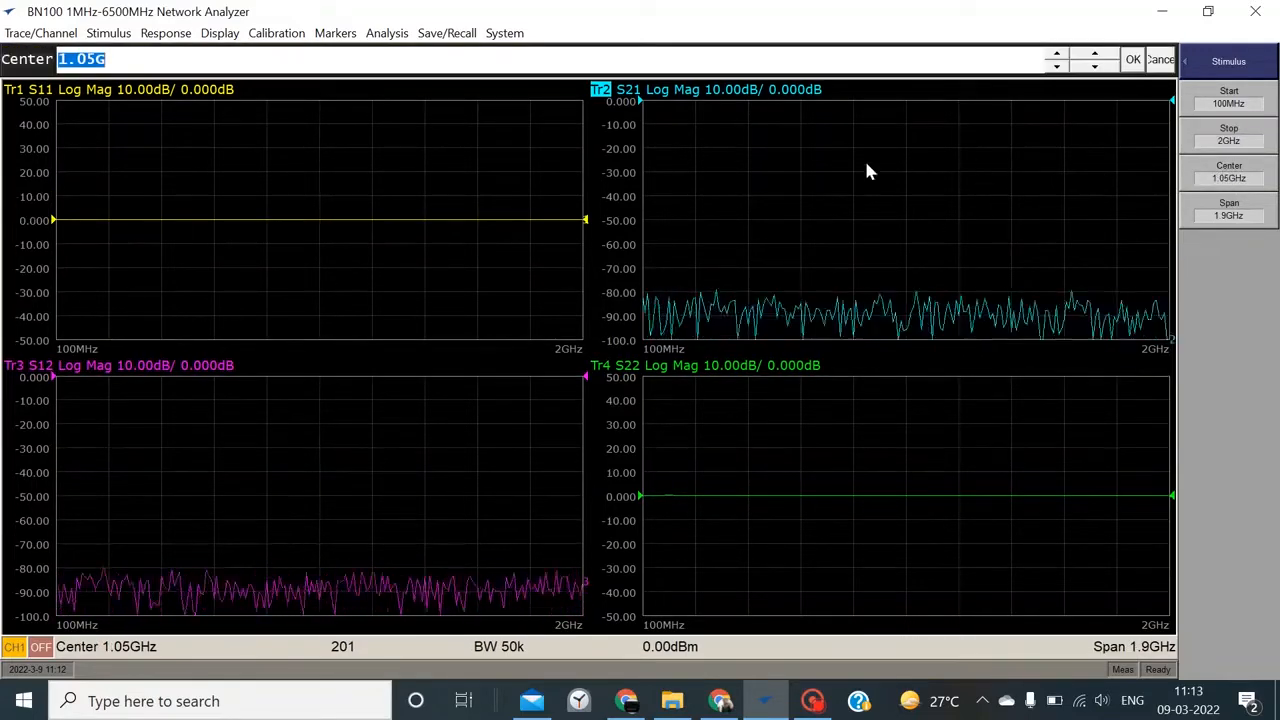
click(1094, 54)
click(1094, 54)
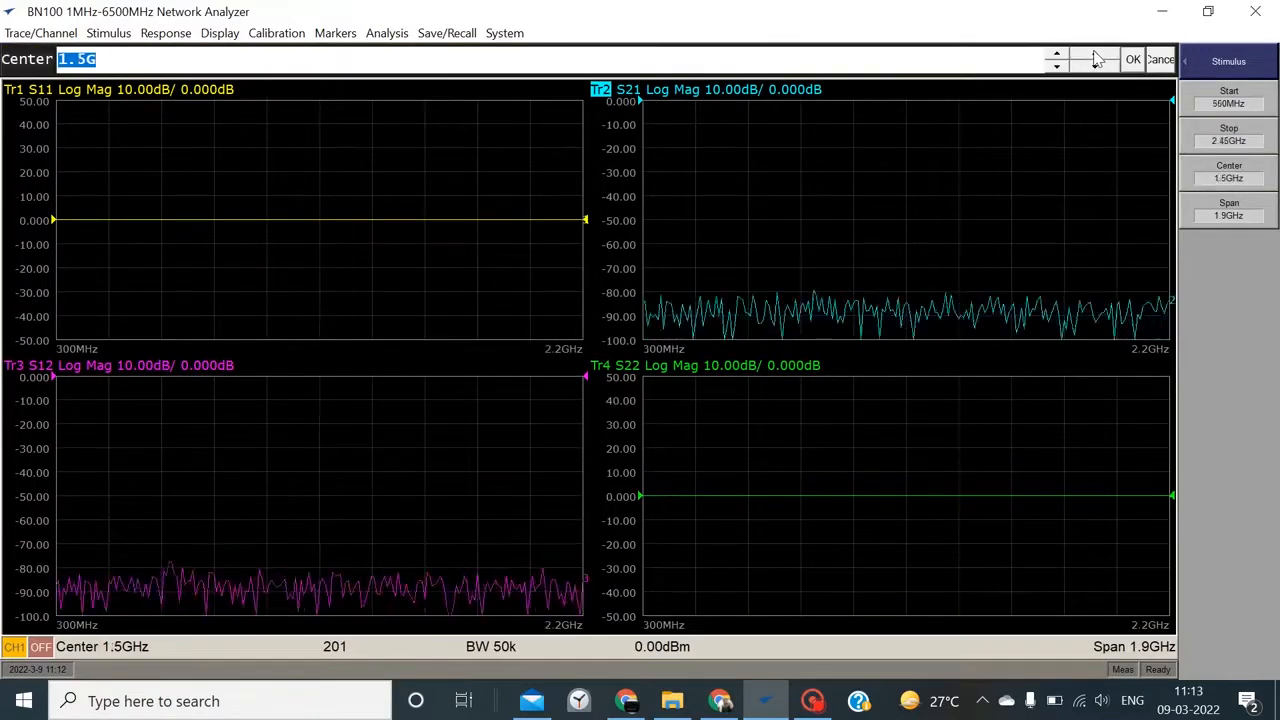
click(1094, 54)
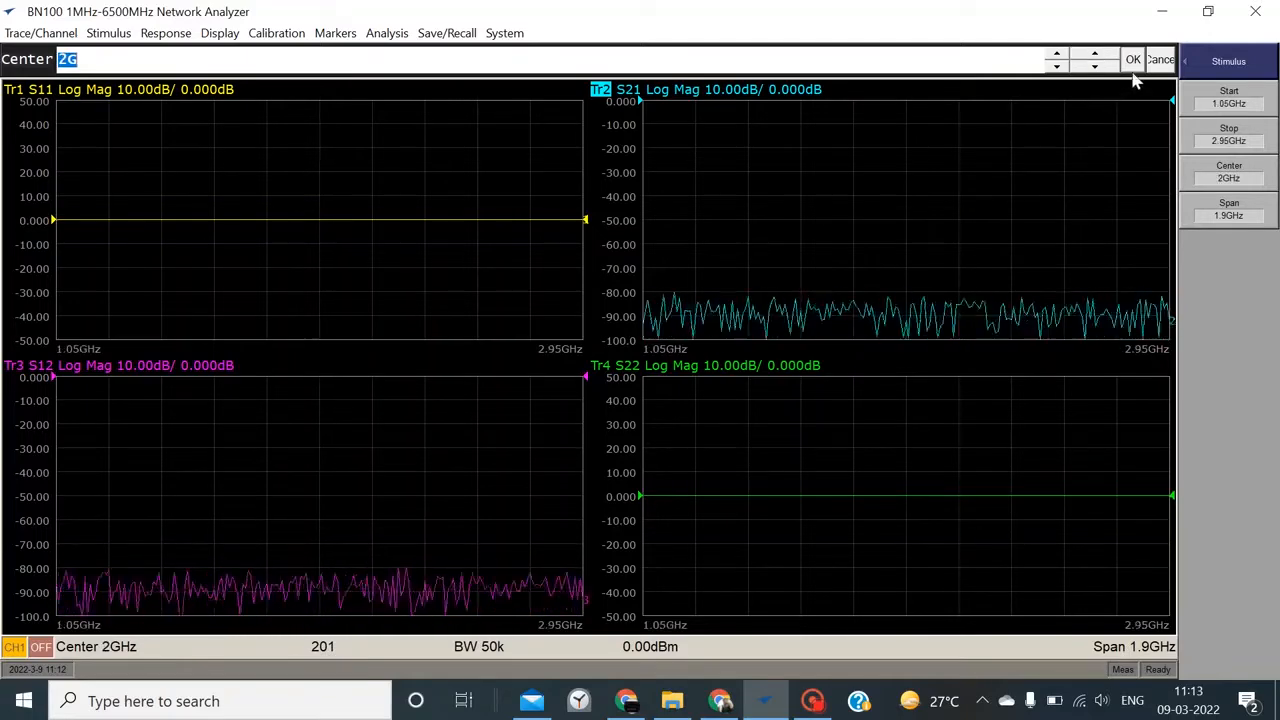
click(1133, 60)
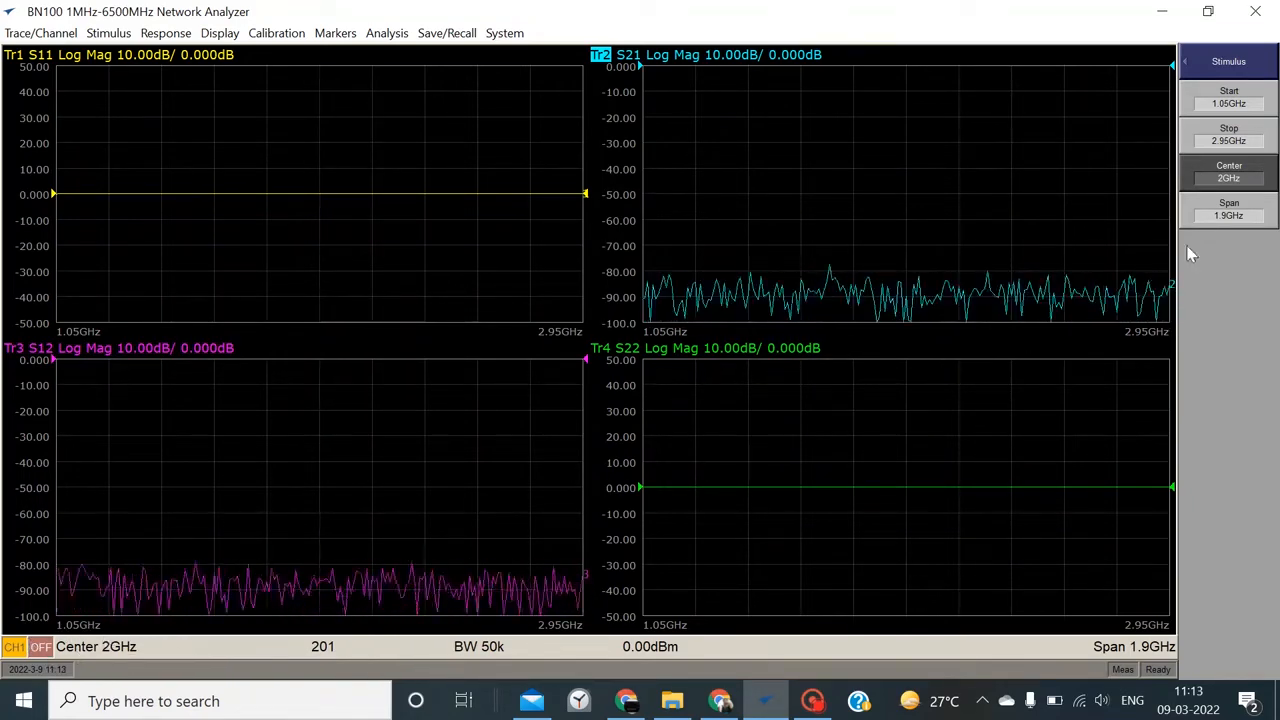
Set the sweep's frequency span to 500 MHz around the center.
click(1237, 225)
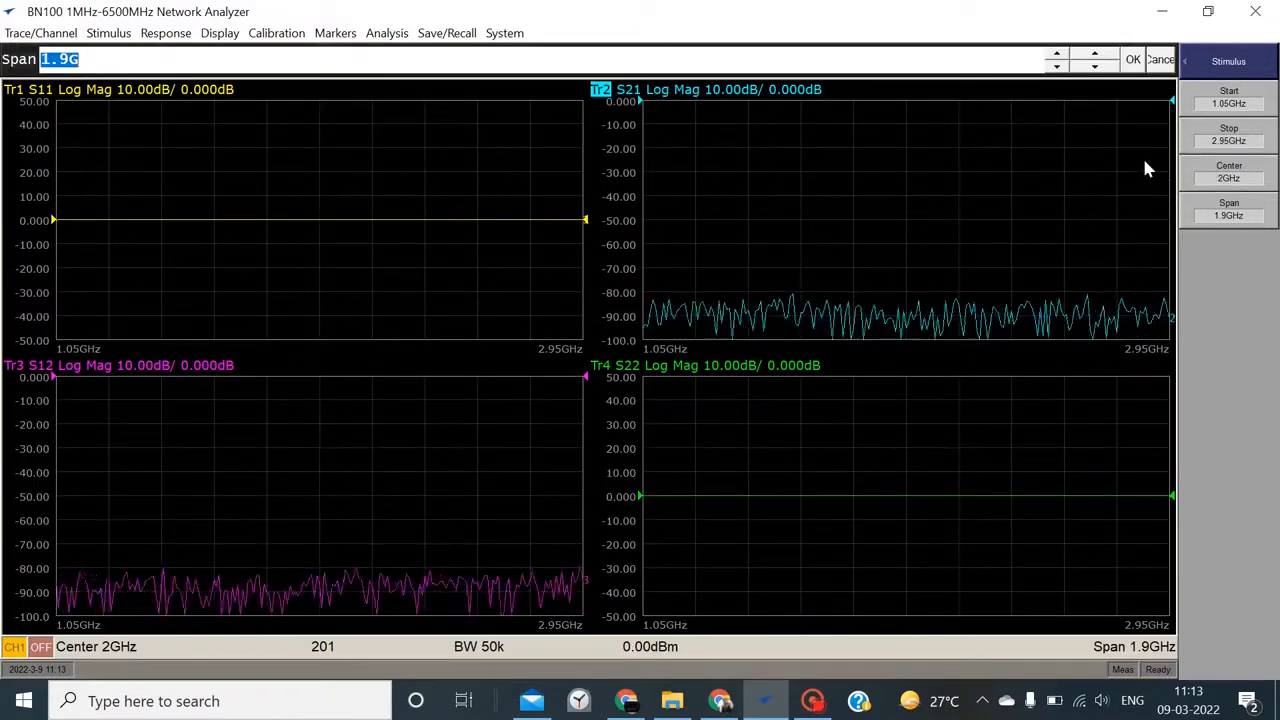
click(1095, 65)
click(1095, 65)
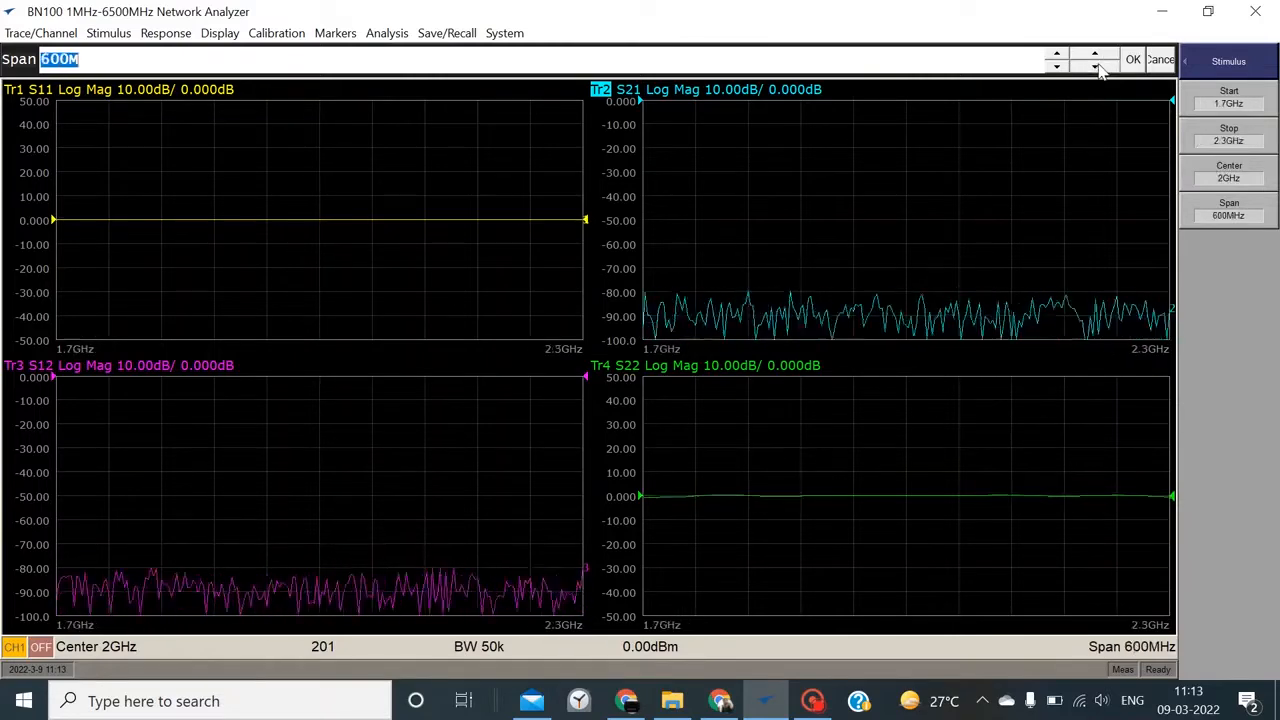
click(1095, 65)
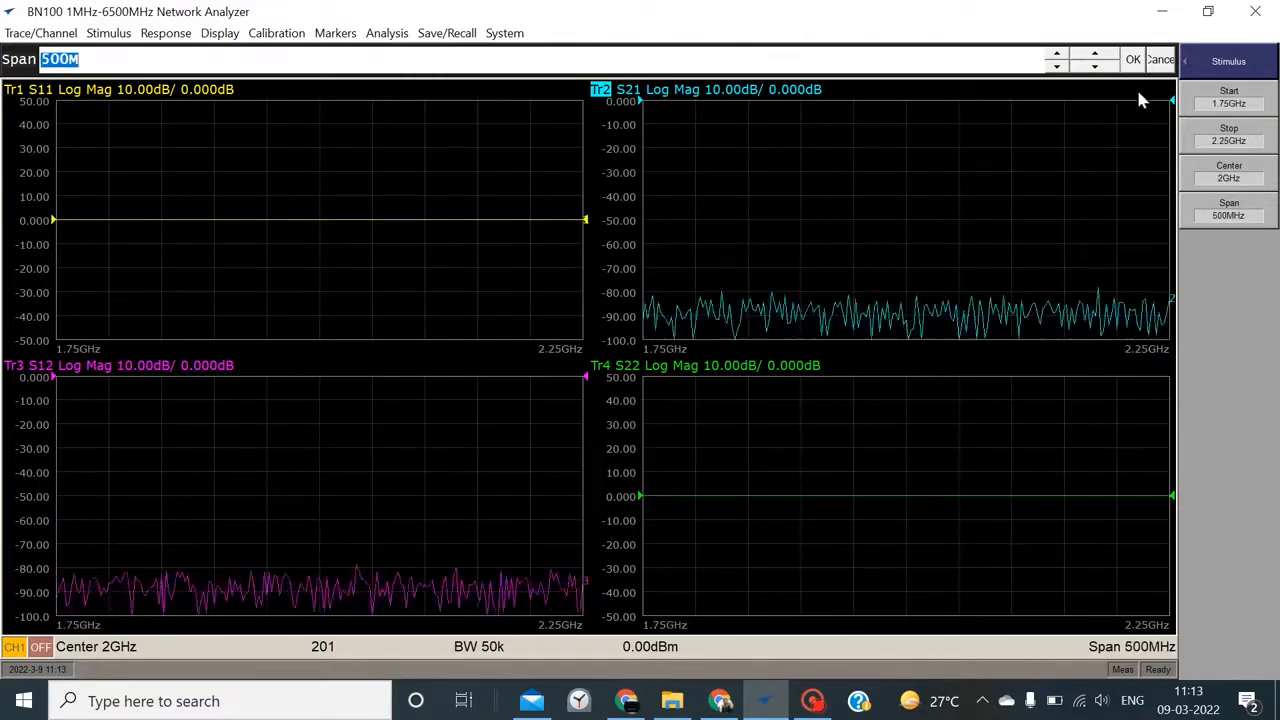
click(1133, 60)
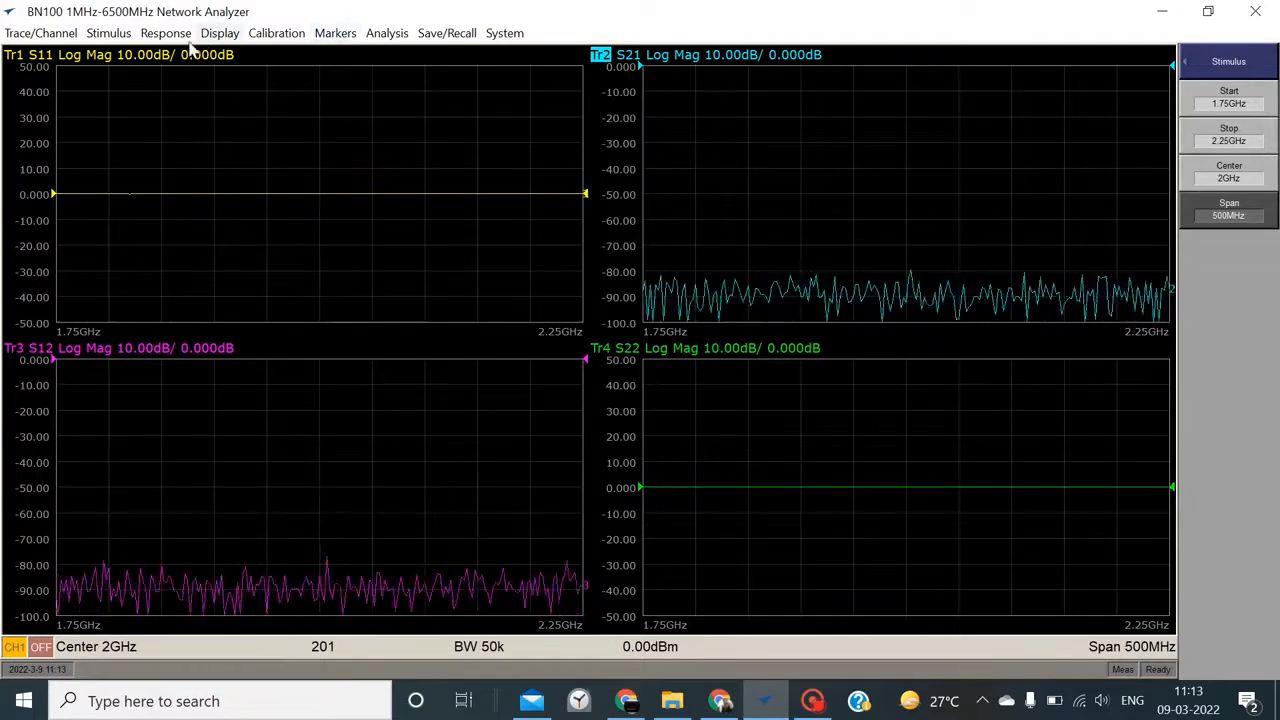
Add four markers to the traces at the 2 GHz center frequency.
click(336, 36)
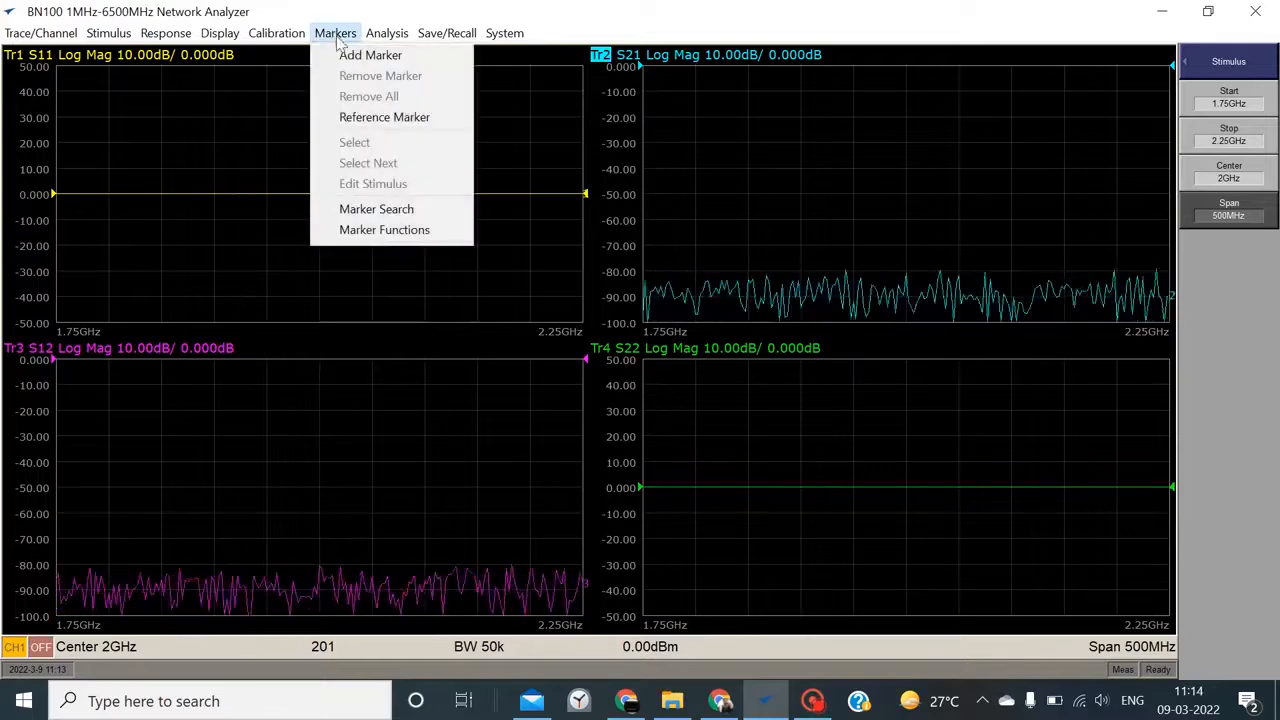
click(397, 60)
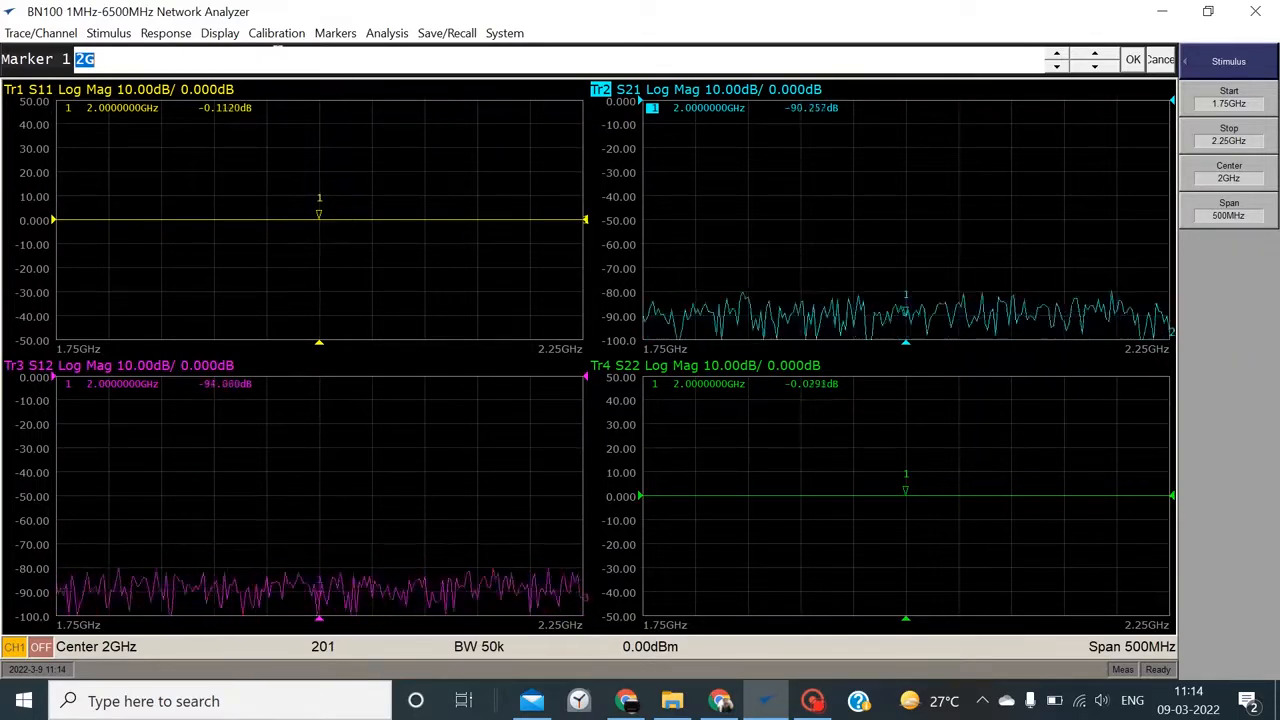
click(333, 36)
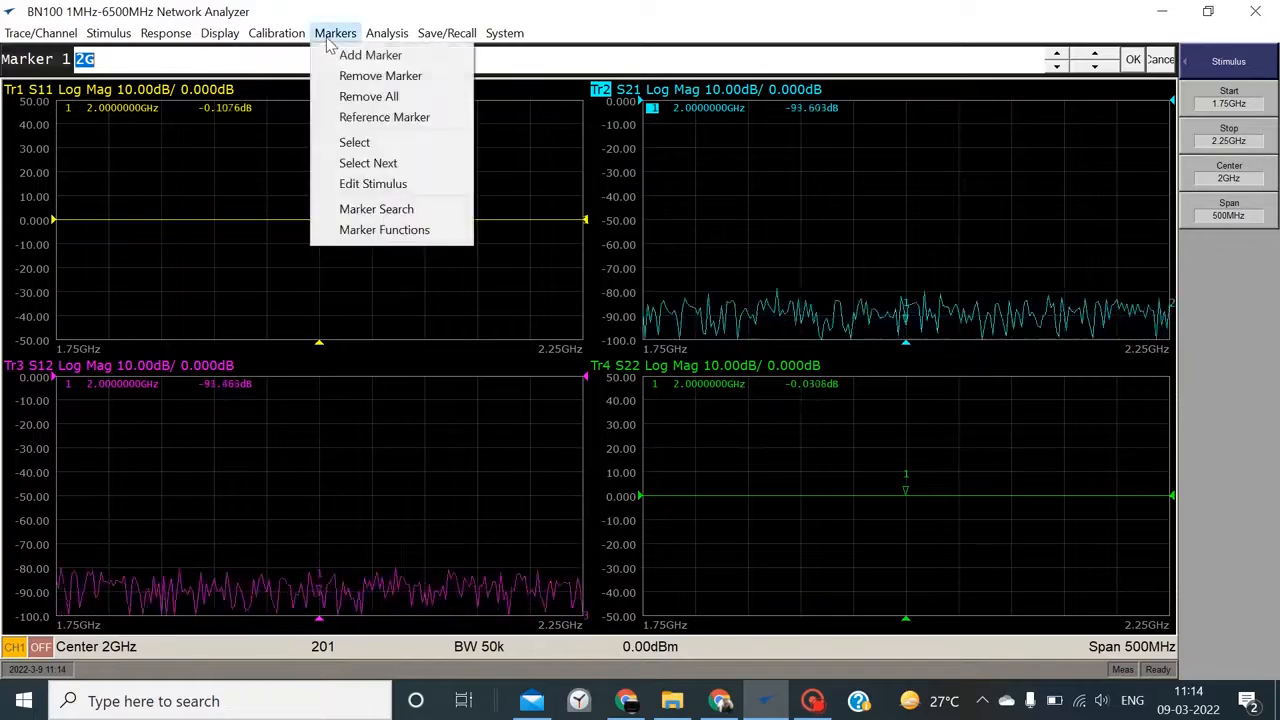
click(411, 64)
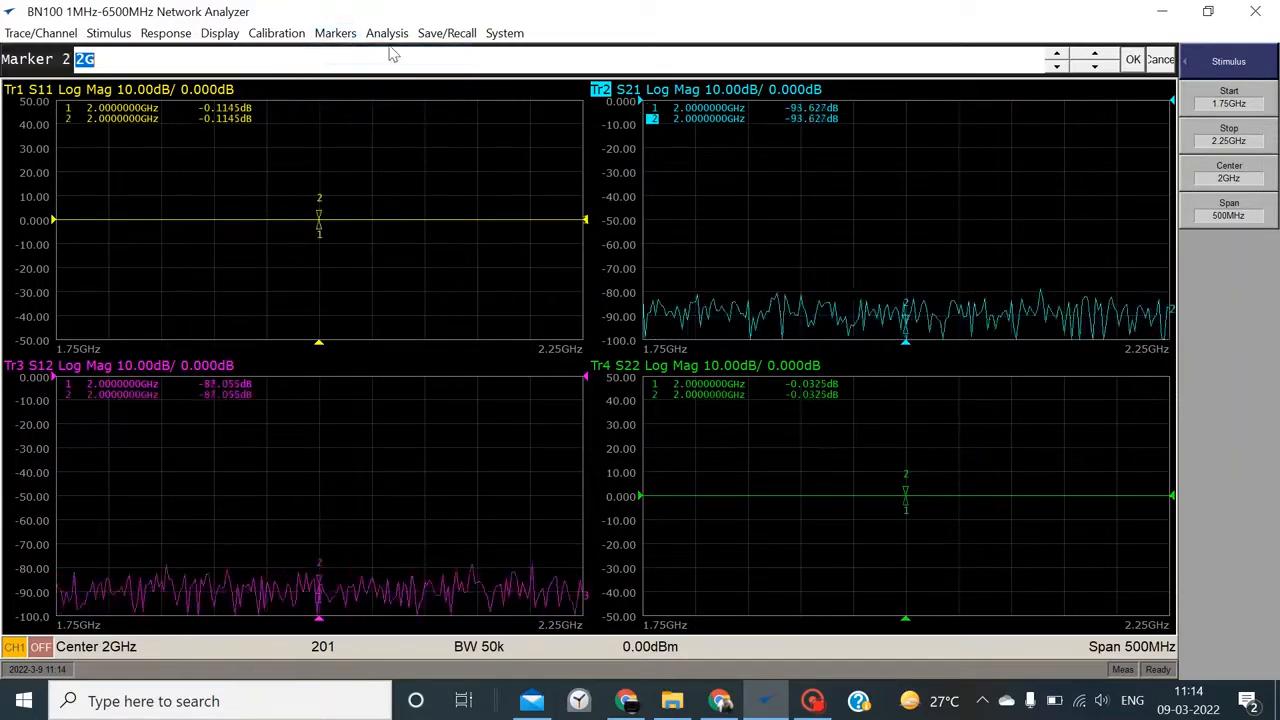
click(336, 33)
click(349, 55)
click(336, 33)
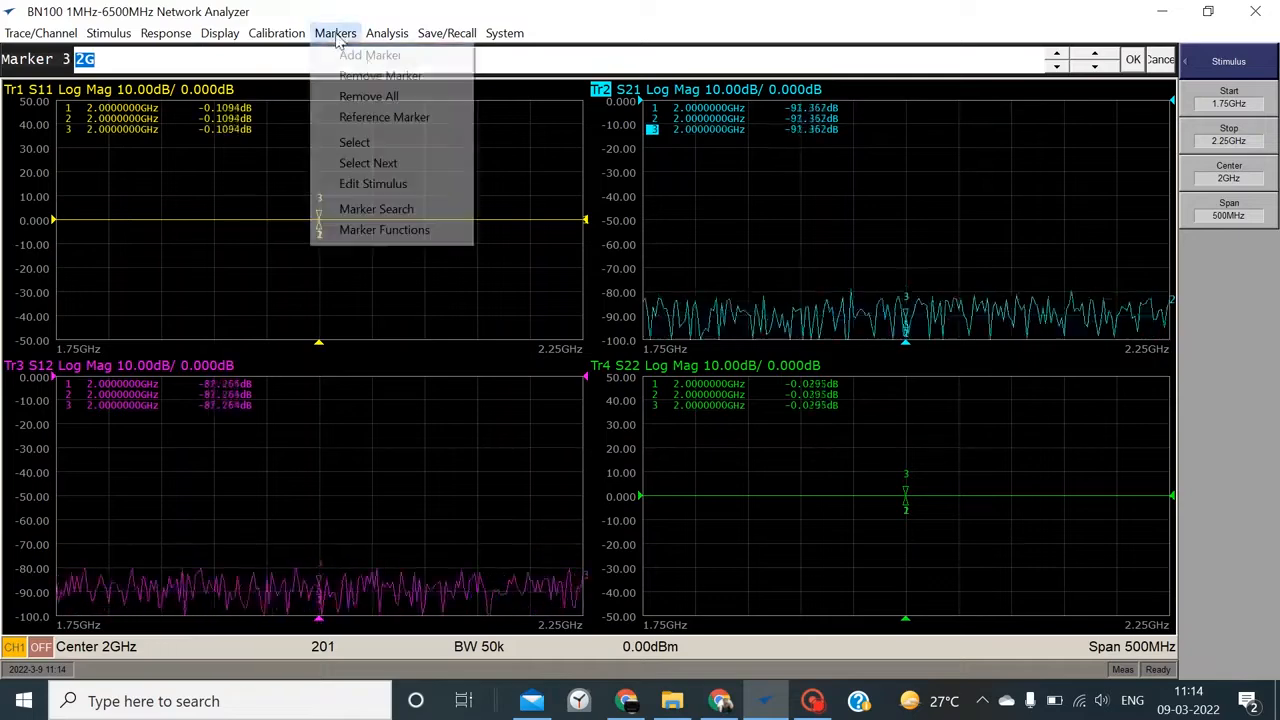
click(362, 55)
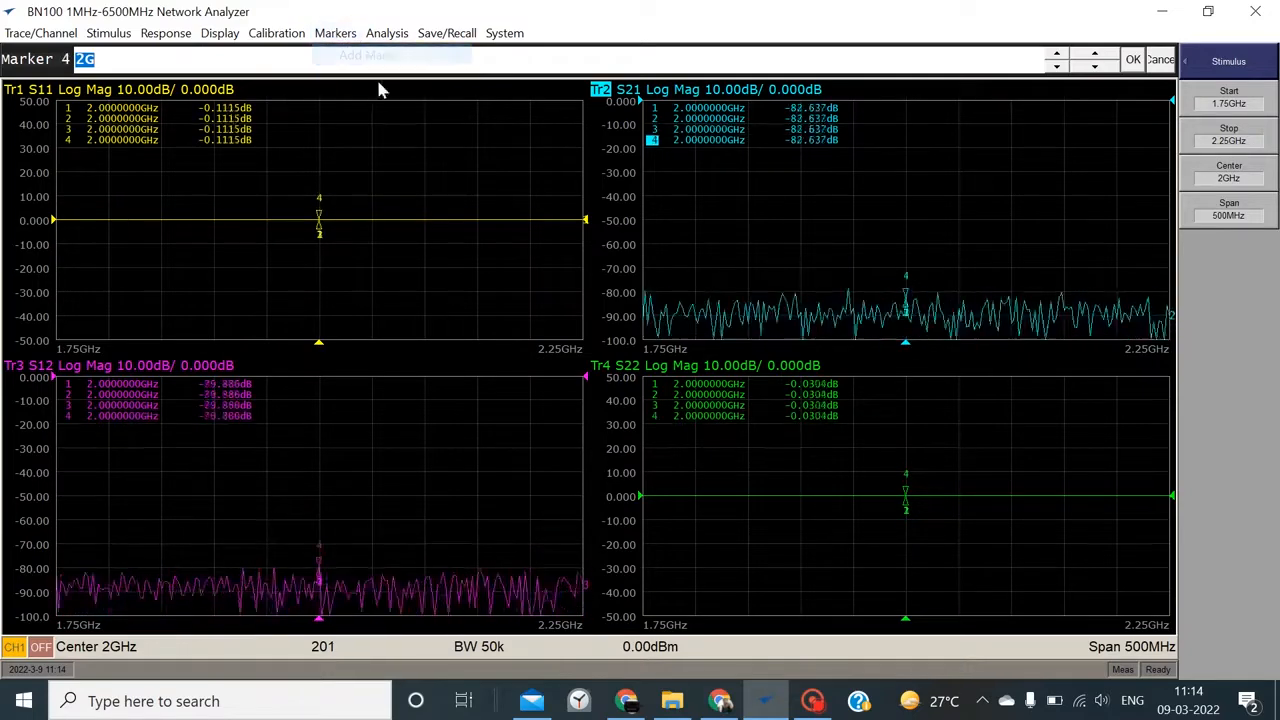
Spread markers 1 to 4 along the S11 trace to about 1.835, 1.970, 2.092 and 2.165 GHz.
click(110, 119)
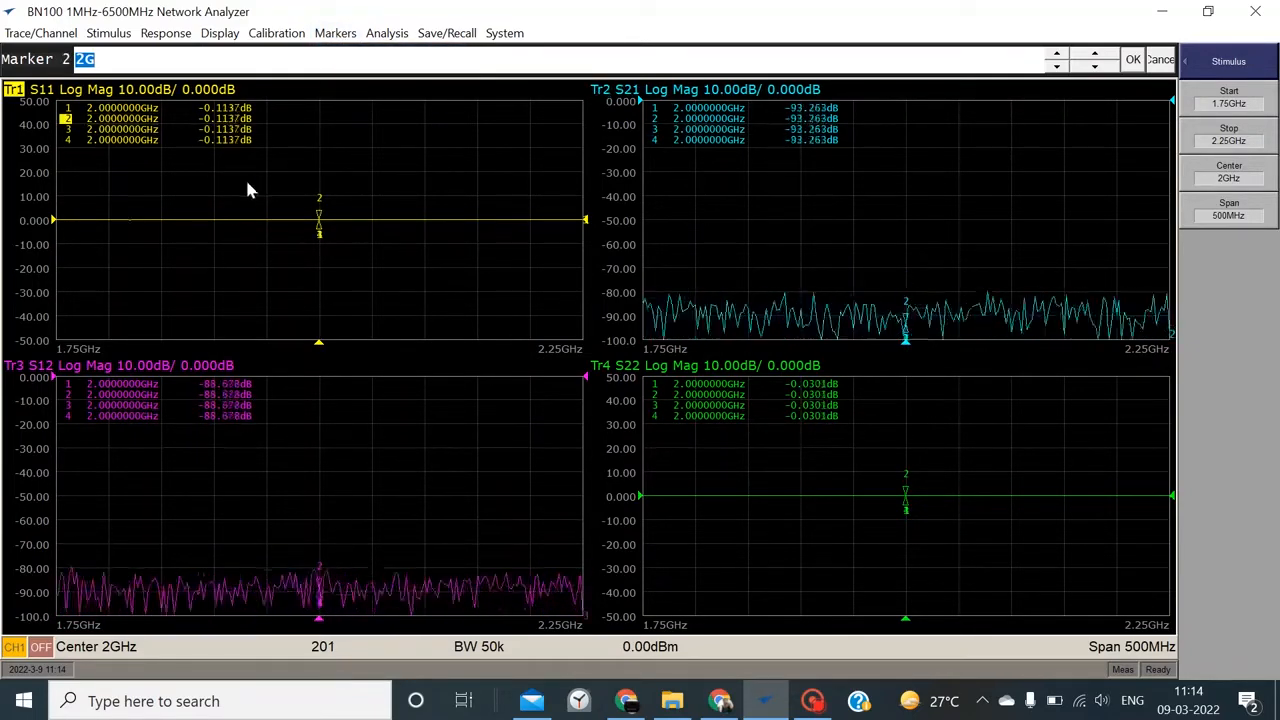
drag(317, 215, 193, 224)
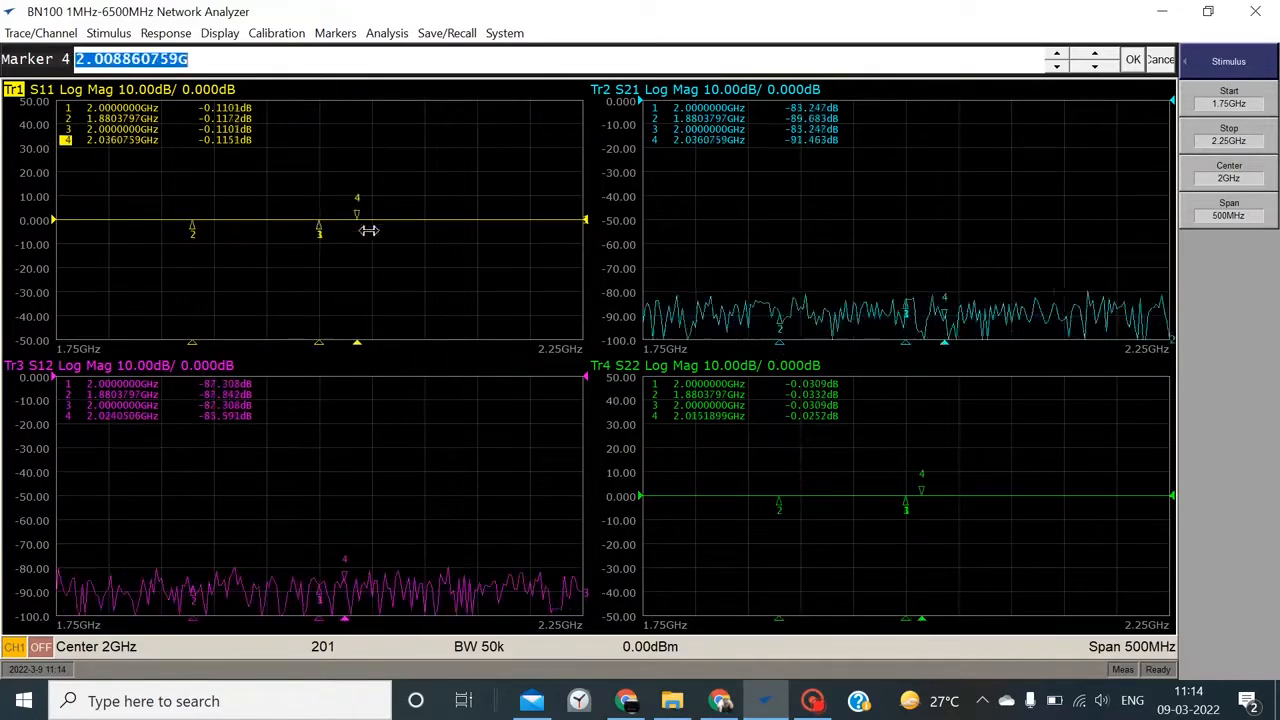
mouse_move(318, 228)
mouse_down()
mouse_move(189, 235)
mouse_move(288, 235)
mouse_up()
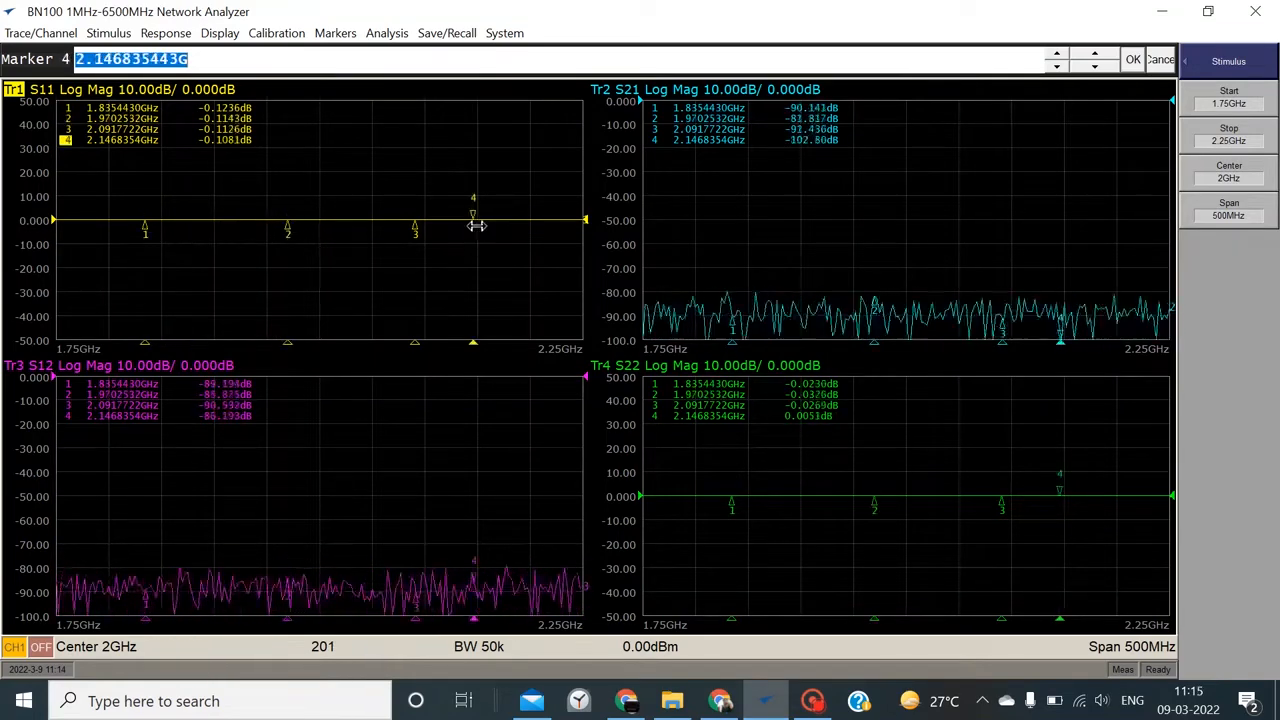
drag(473, 224, 493, 226)
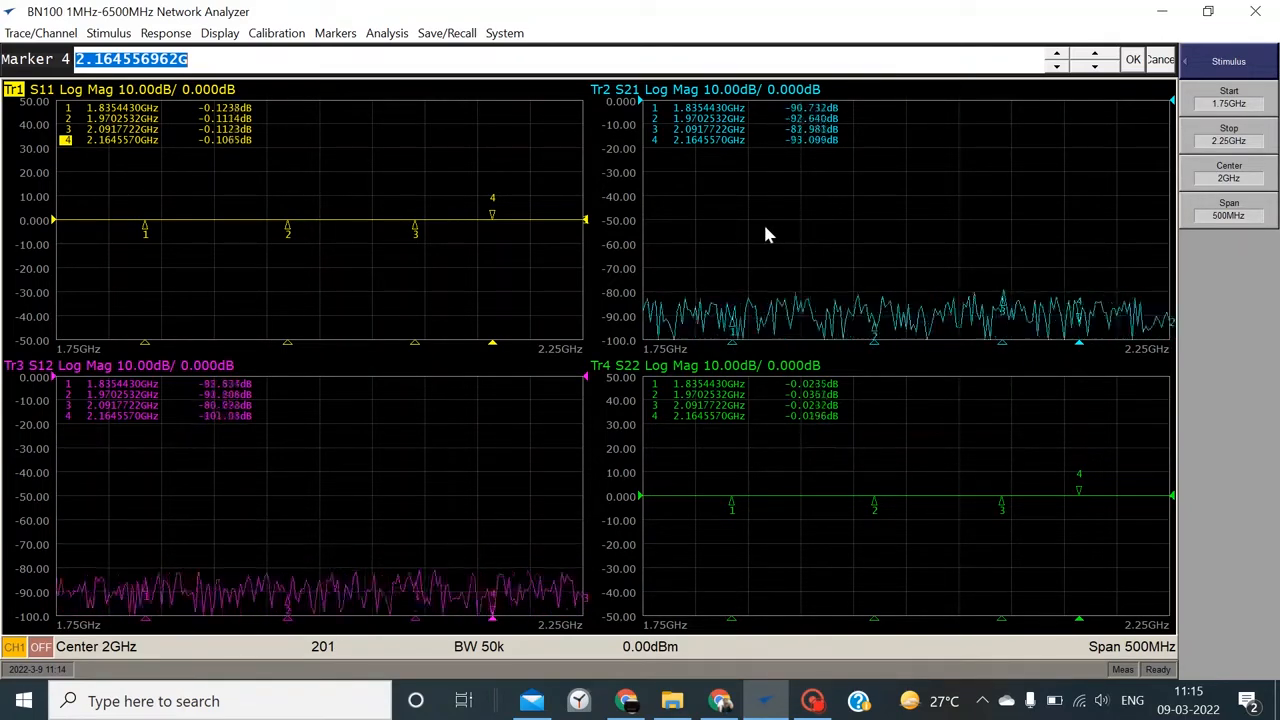
Select marker 3 in the S11 marker readout and remove it from the traces.
click(336, 34)
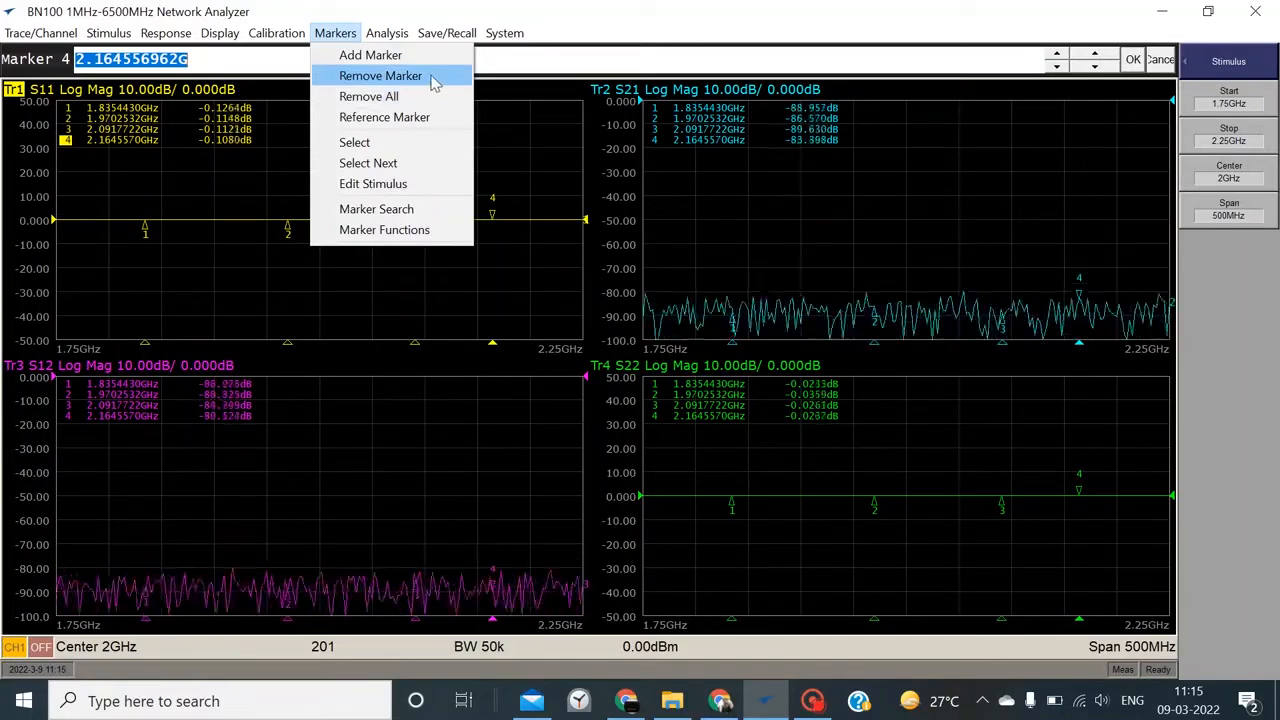
click(114, 154)
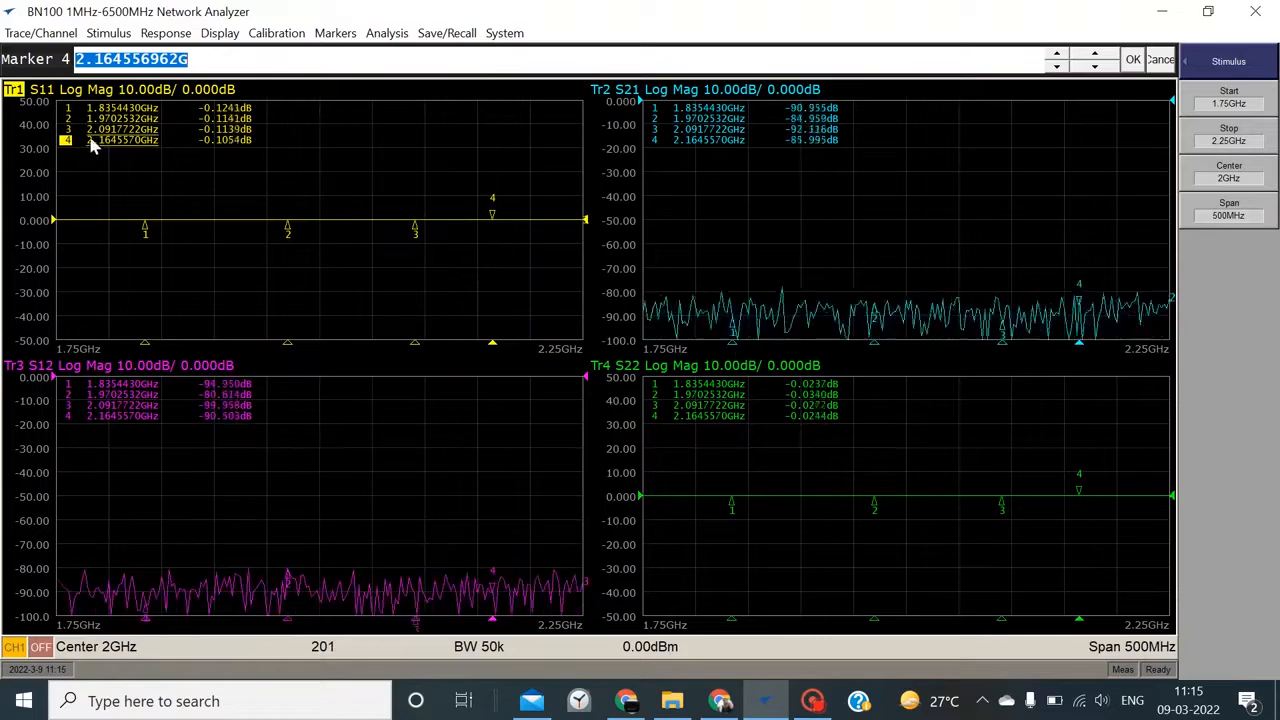
click(92, 130)
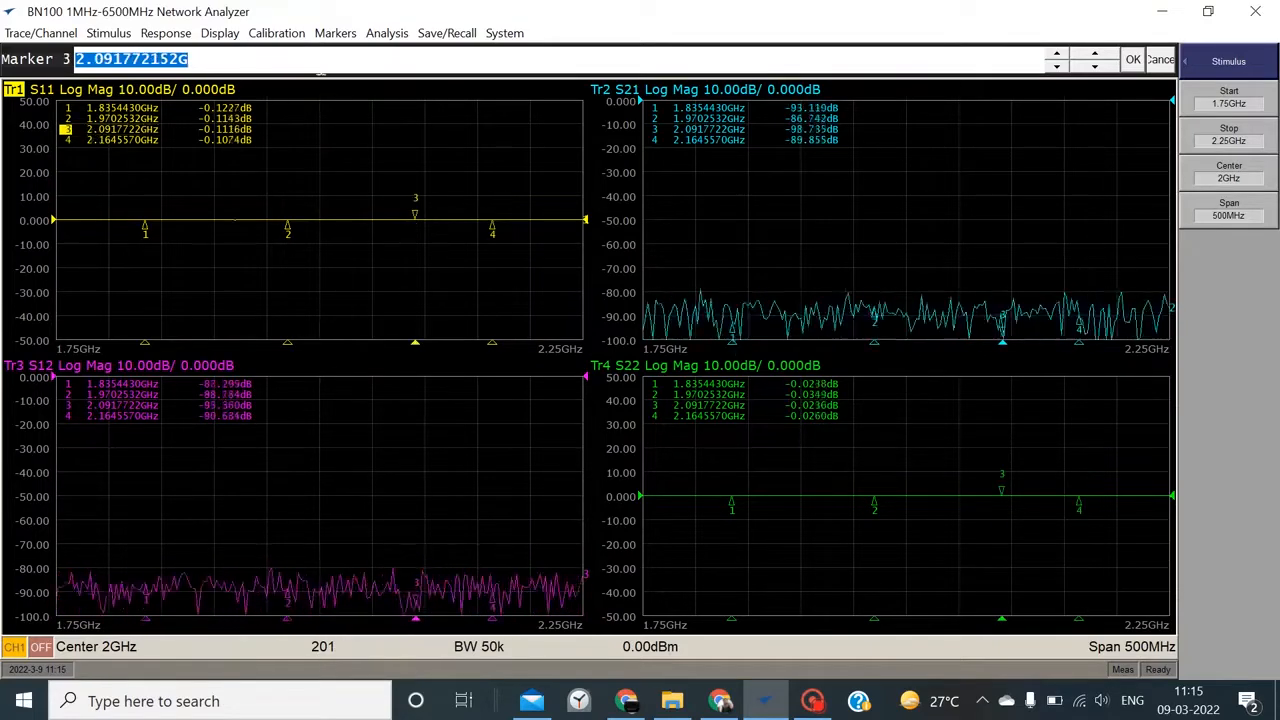
click(336, 34)
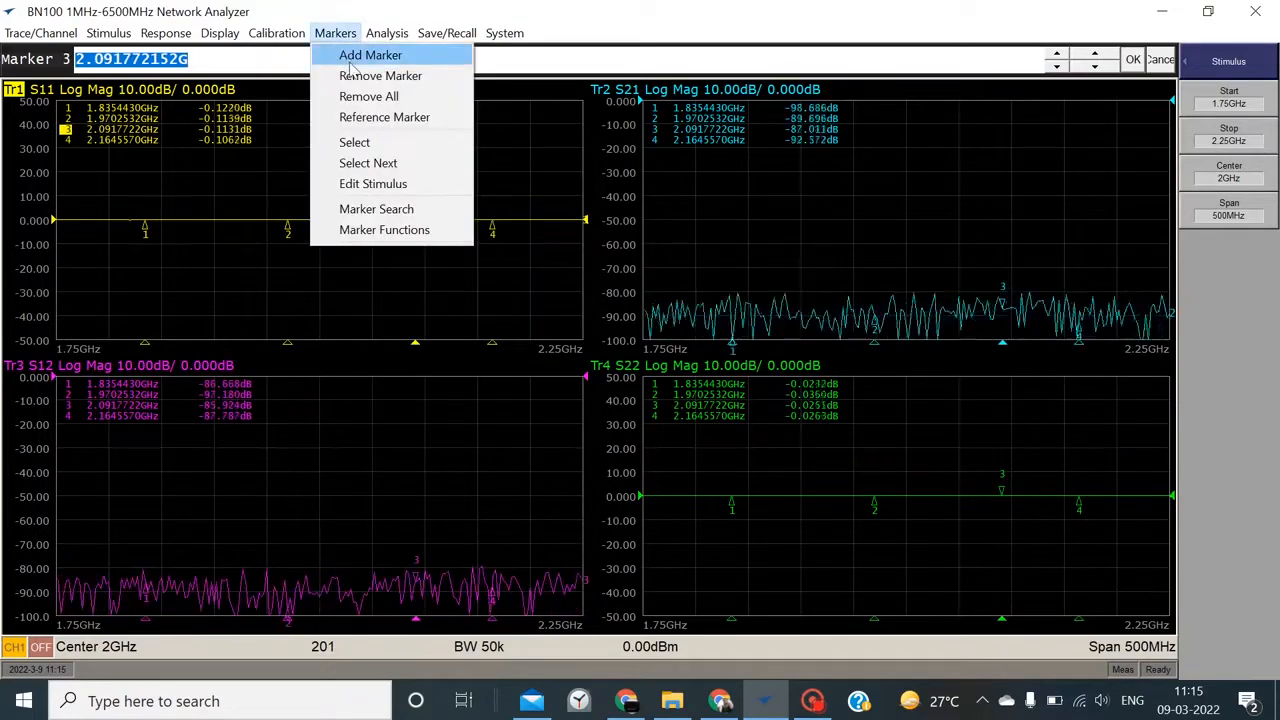
click(444, 78)
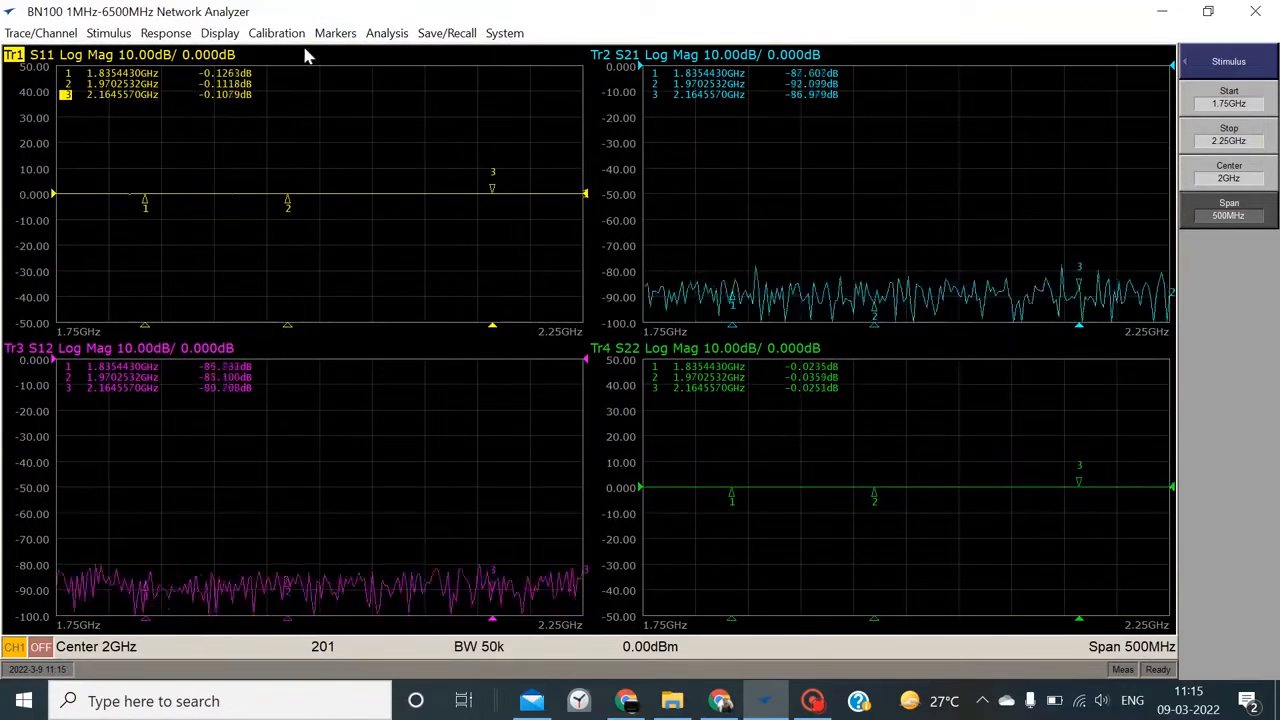
Remove all remaining markers from the traces at once.
click(335, 40)
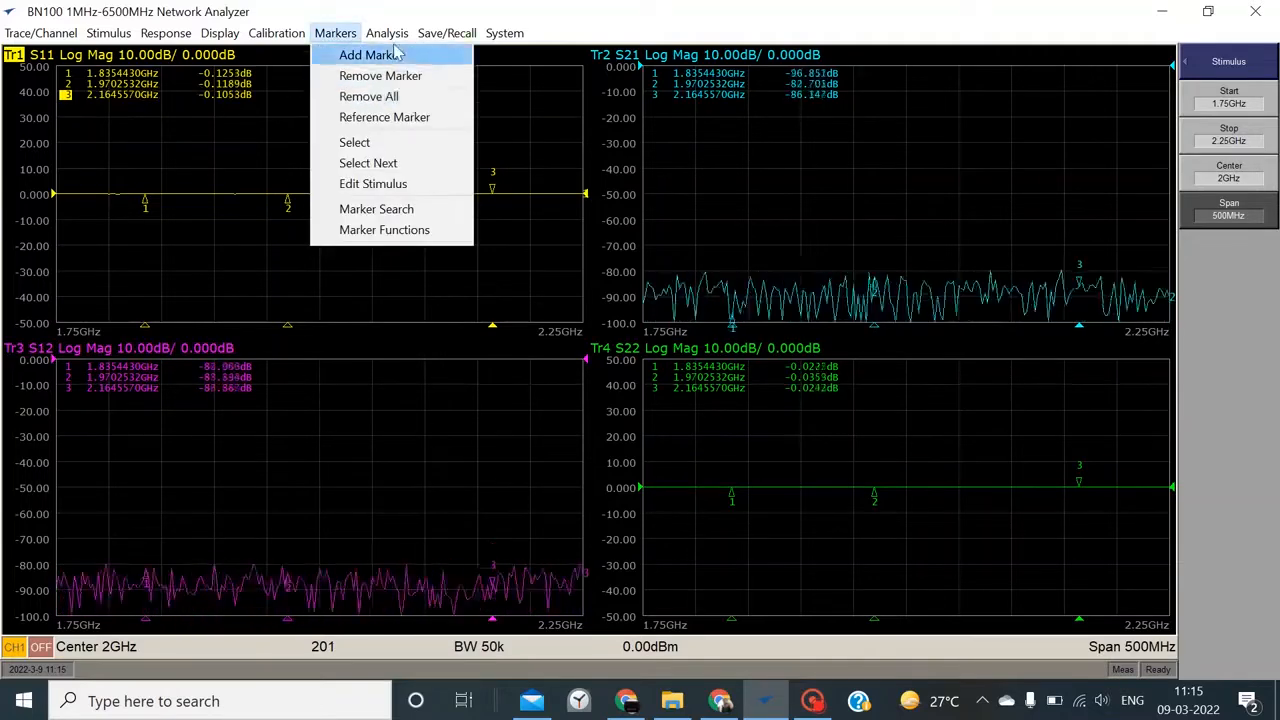
mouse_move(387, 33)
mouse_move(336, 33)
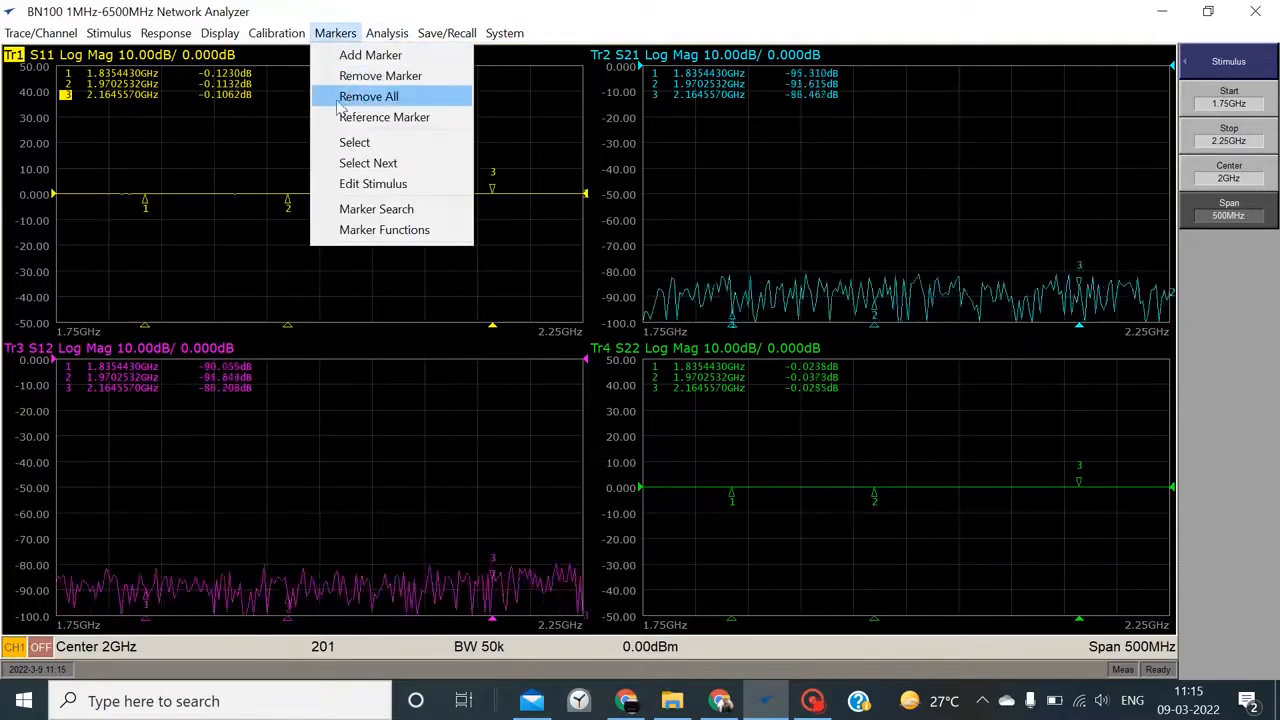
click(428, 104)
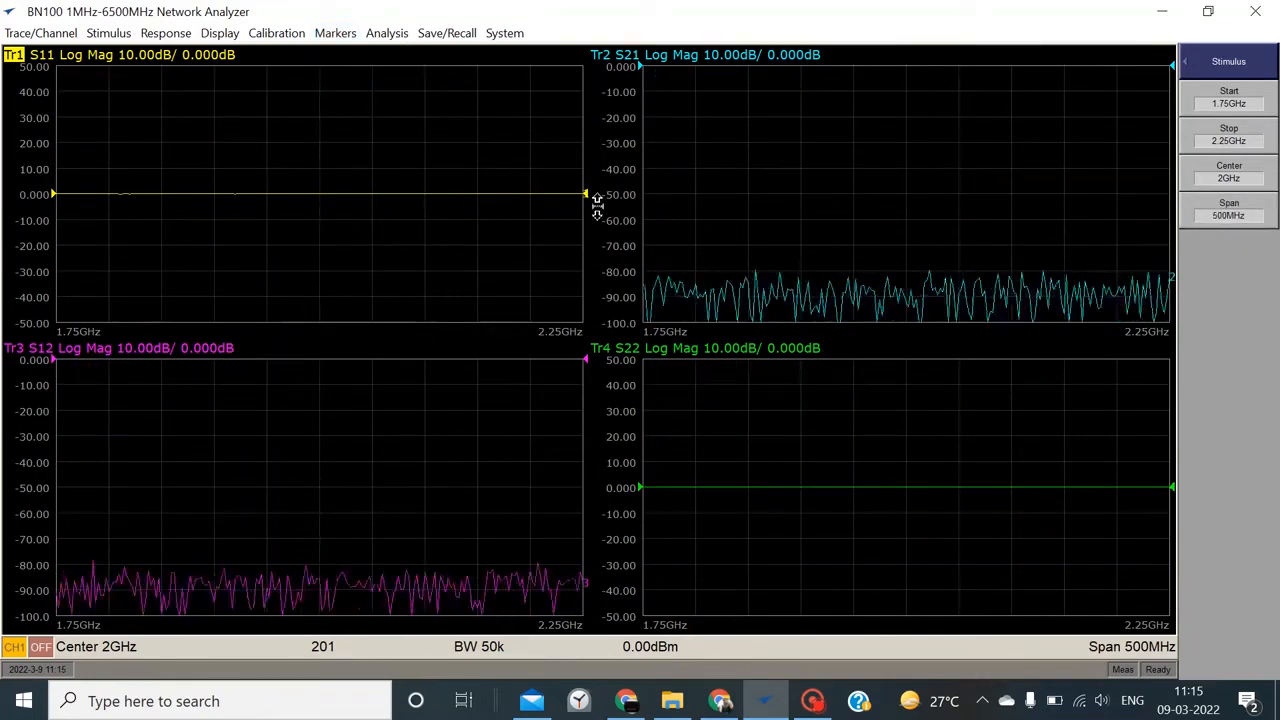
Add two markers and place them on the S11 trace, marker 1 at about 1.939 GHz and marker 2 at about 2.044 GHz.
click(336, 33)
click(370, 55)
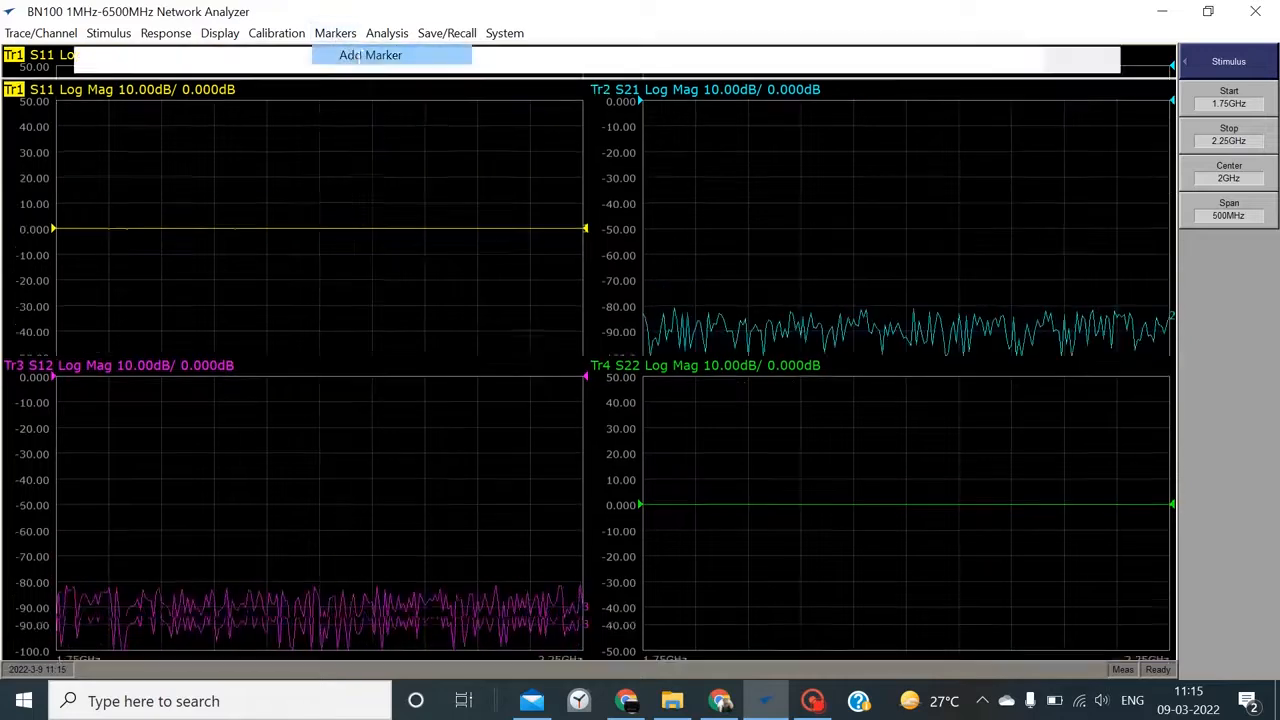
click(336, 33)
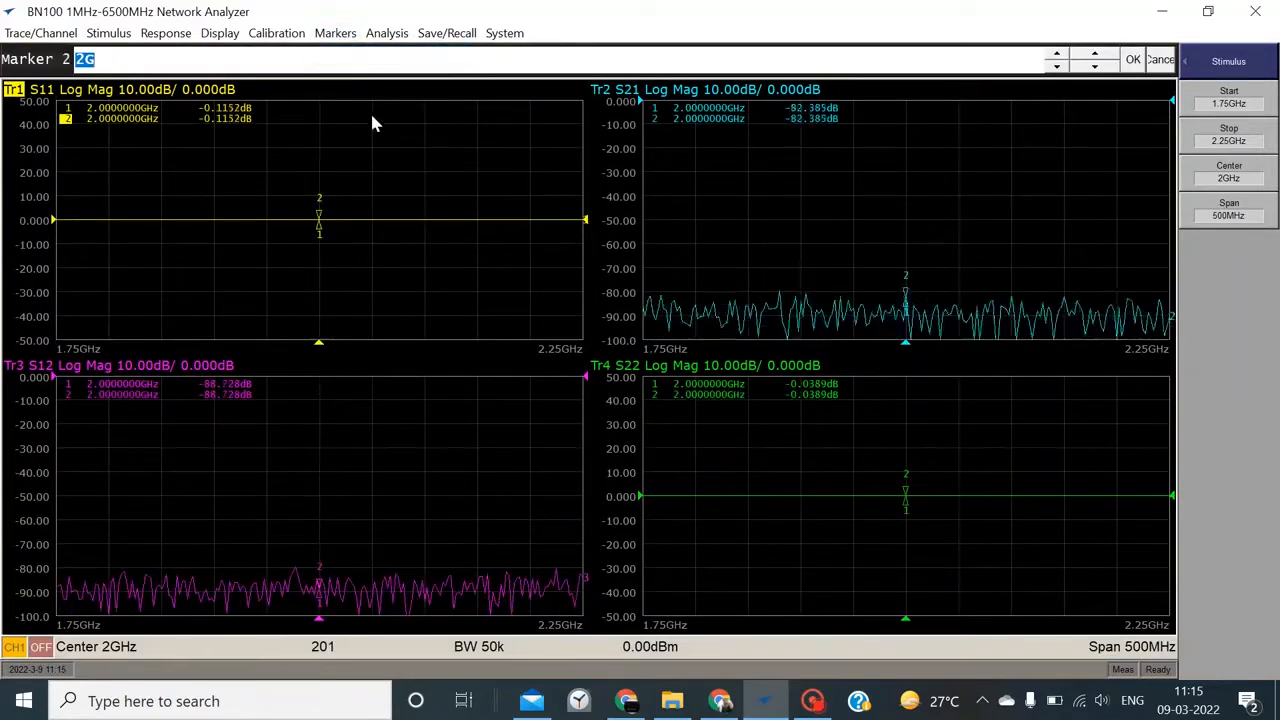
mouse_move(330, 212)
mouse_down()
mouse_move(365, 213)
mouse_move(253, 220)
mouse_up()
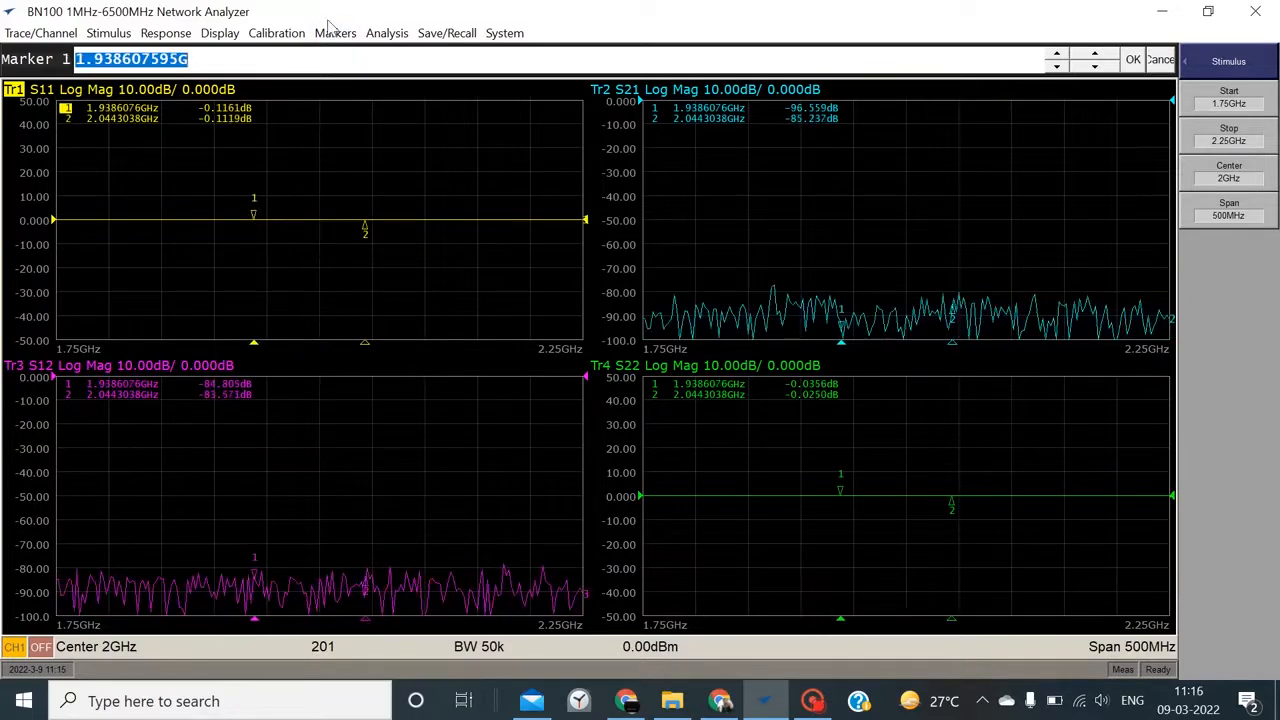
Turn on the reference marker and spread it and marker 2 along the S11 trace, with the reference at about 2.024 GHz.
click(333, 31)
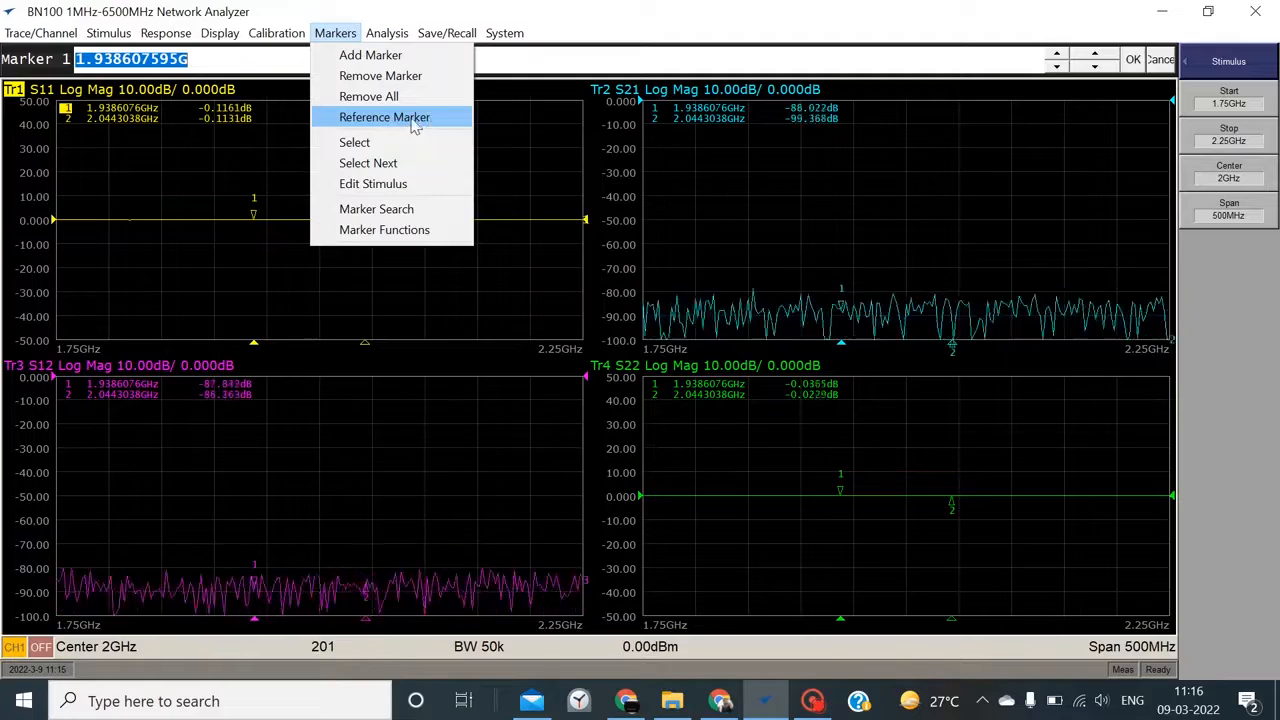
click(457, 121)
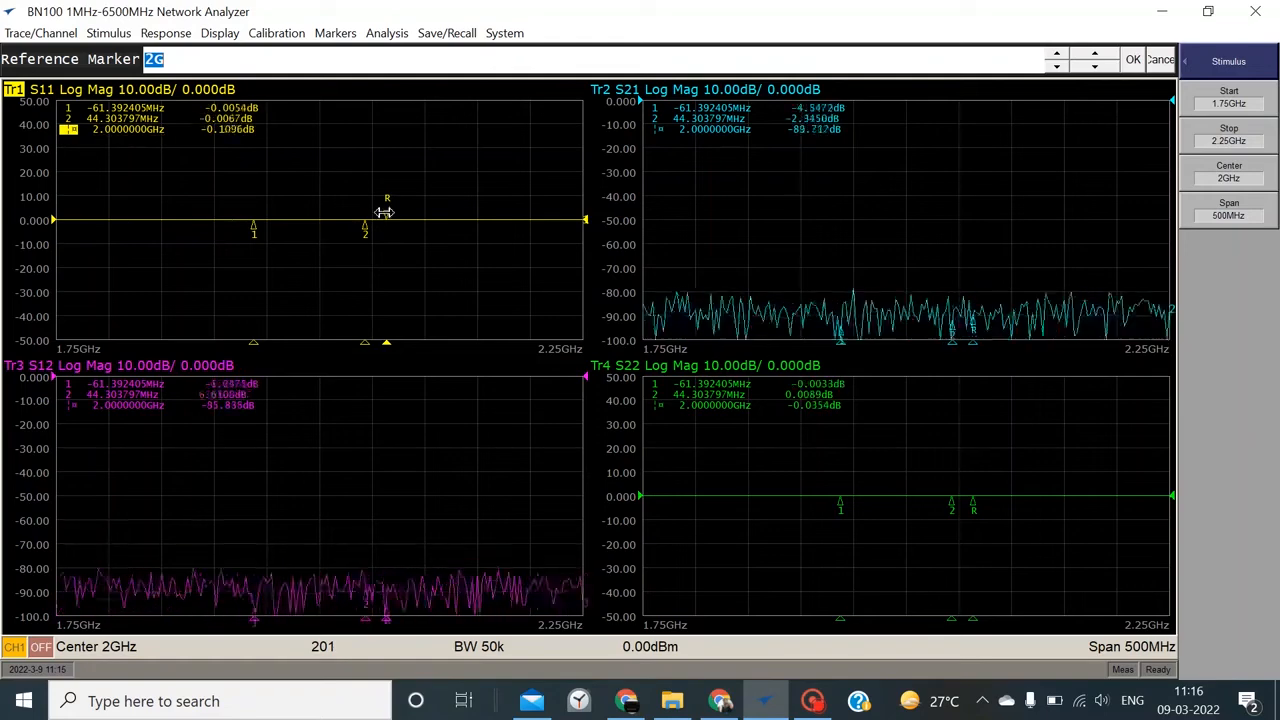
mouse_move(384, 212)
mouse_down()
mouse_move(320, 212)
mouse_move(400, 232)
mouse_up()
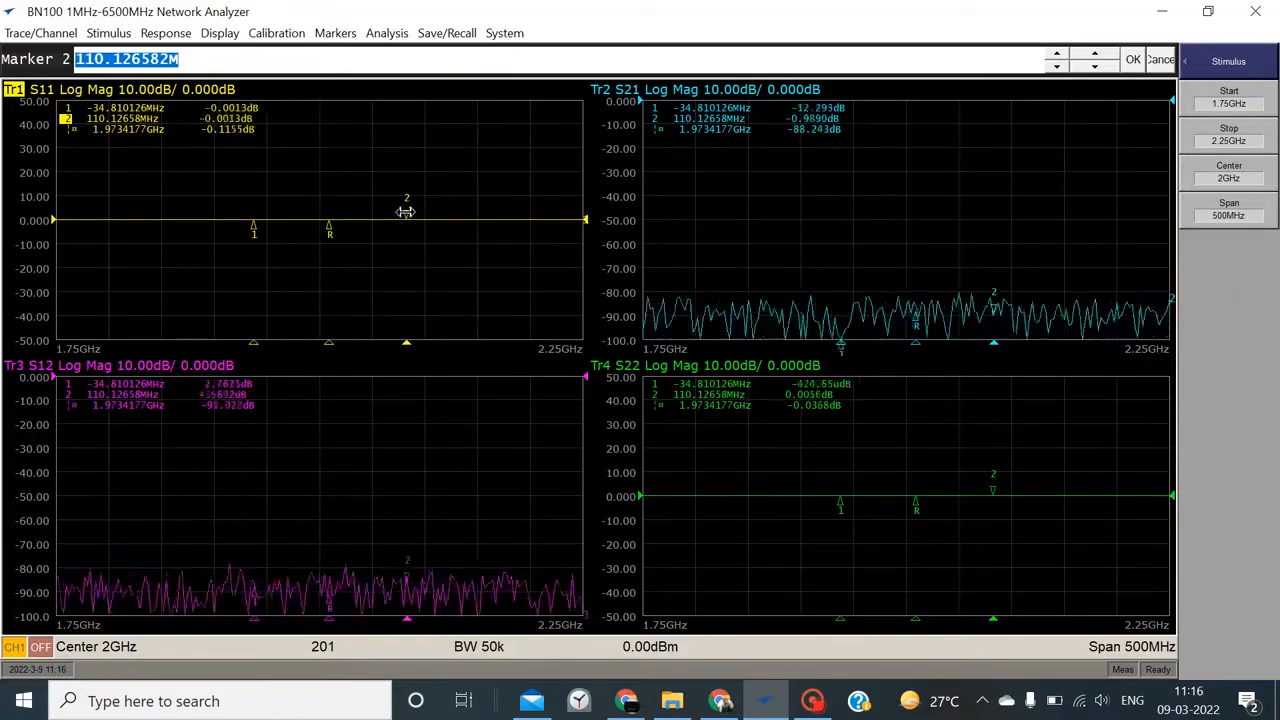
drag(405, 212, 441, 214)
drag(330, 230, 365, 188)
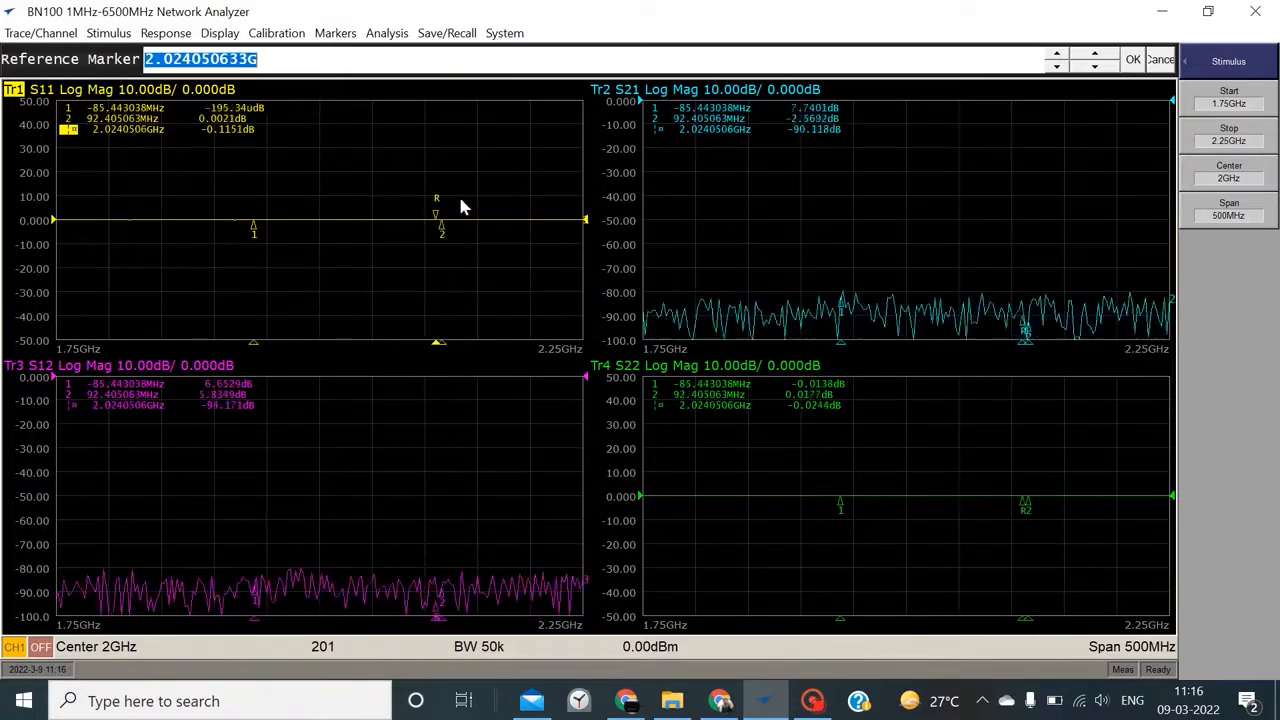
Remove marker 2 and then marker 1 from the traces while the reference marker is on.
click(340, 35)
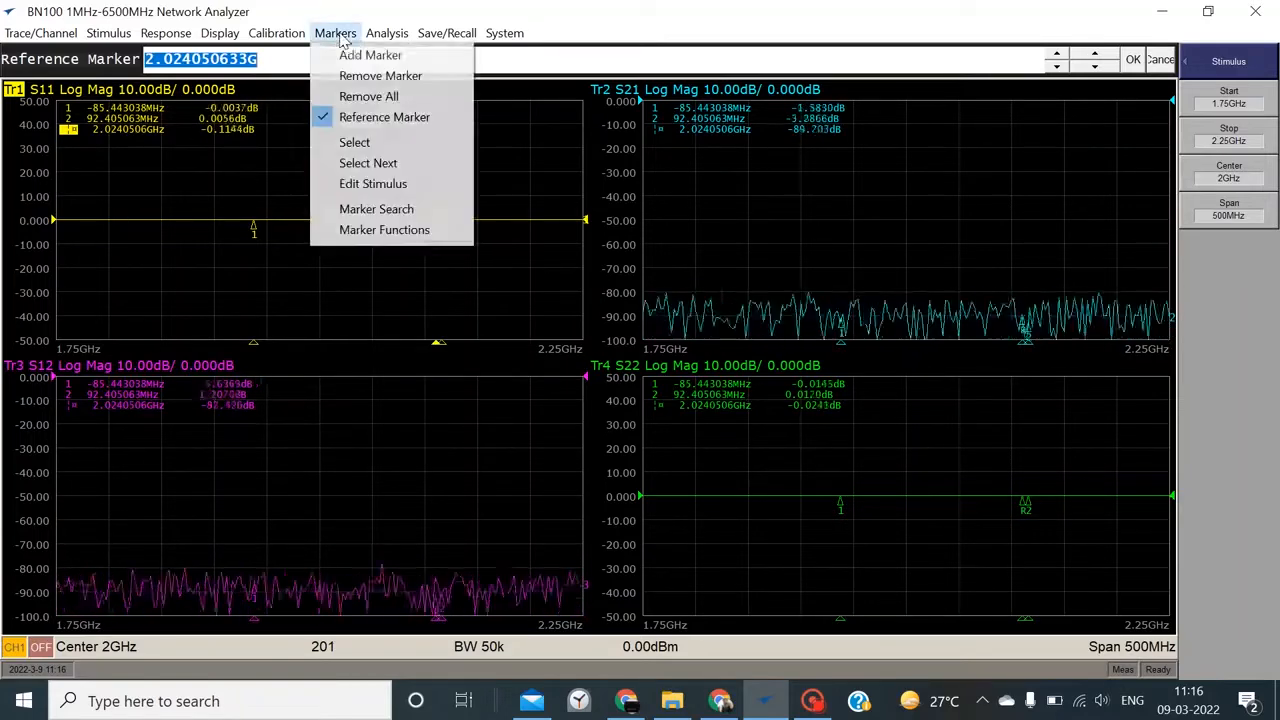
click(382, 76)
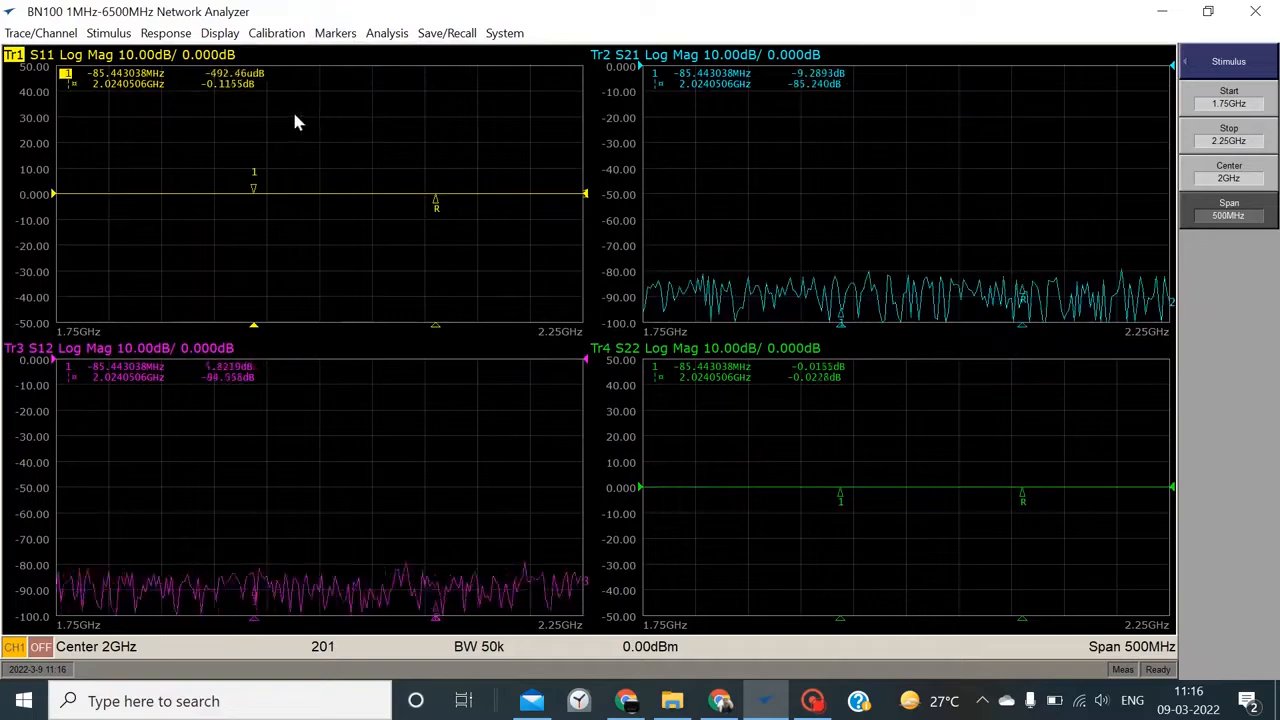
click(337, 33)
click(385, 117)
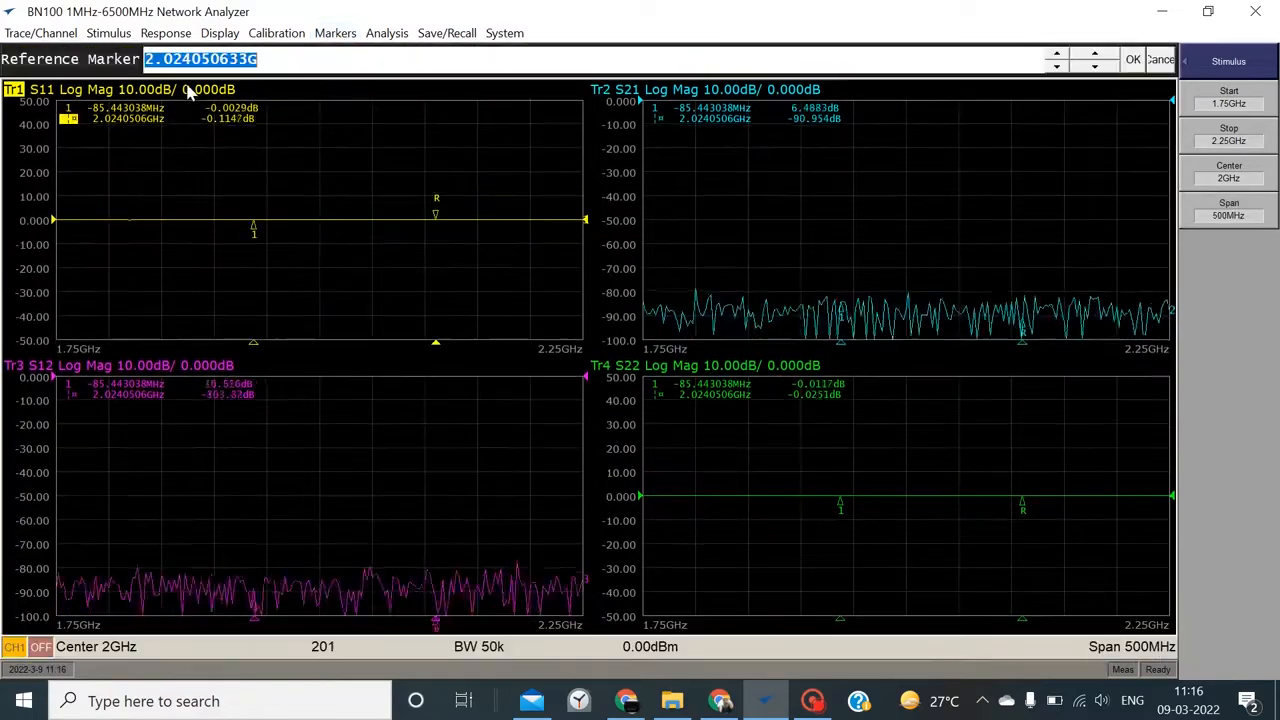
click(333, 35)
click(392, 77)
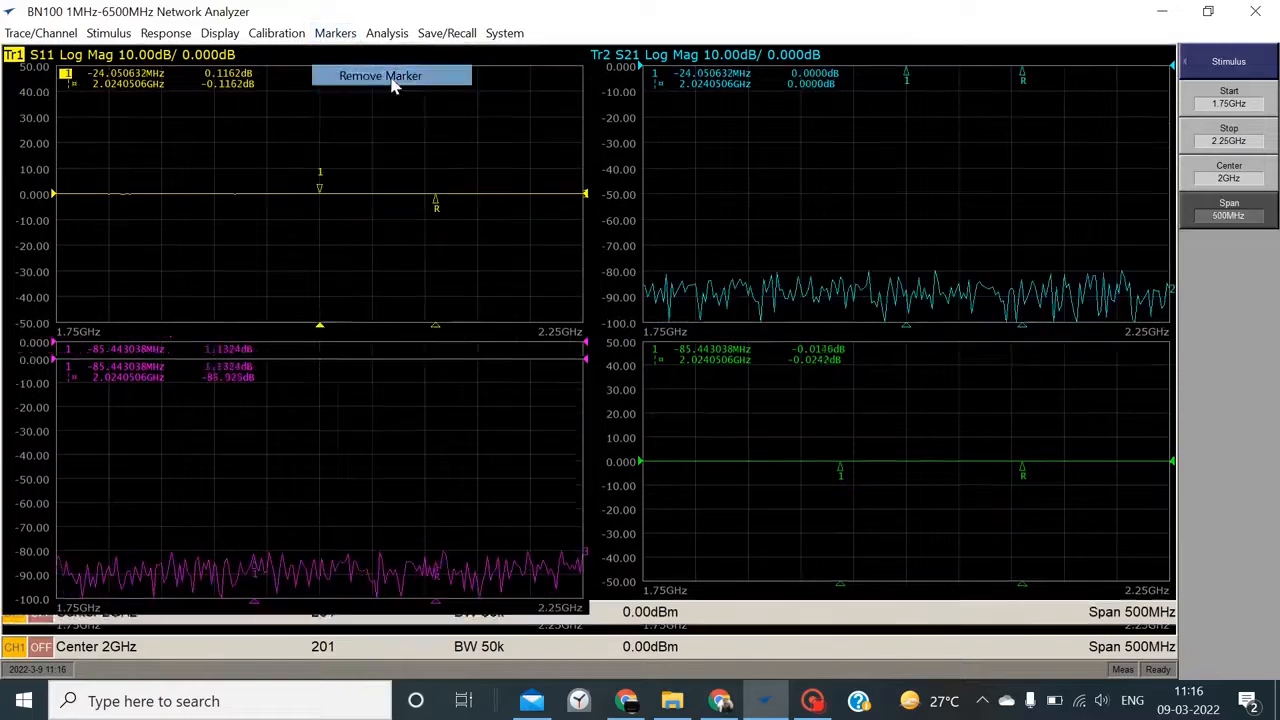
Select the reference marker in the S11 marker readout and turn it off.
click(139, 91)
click(335, 33)
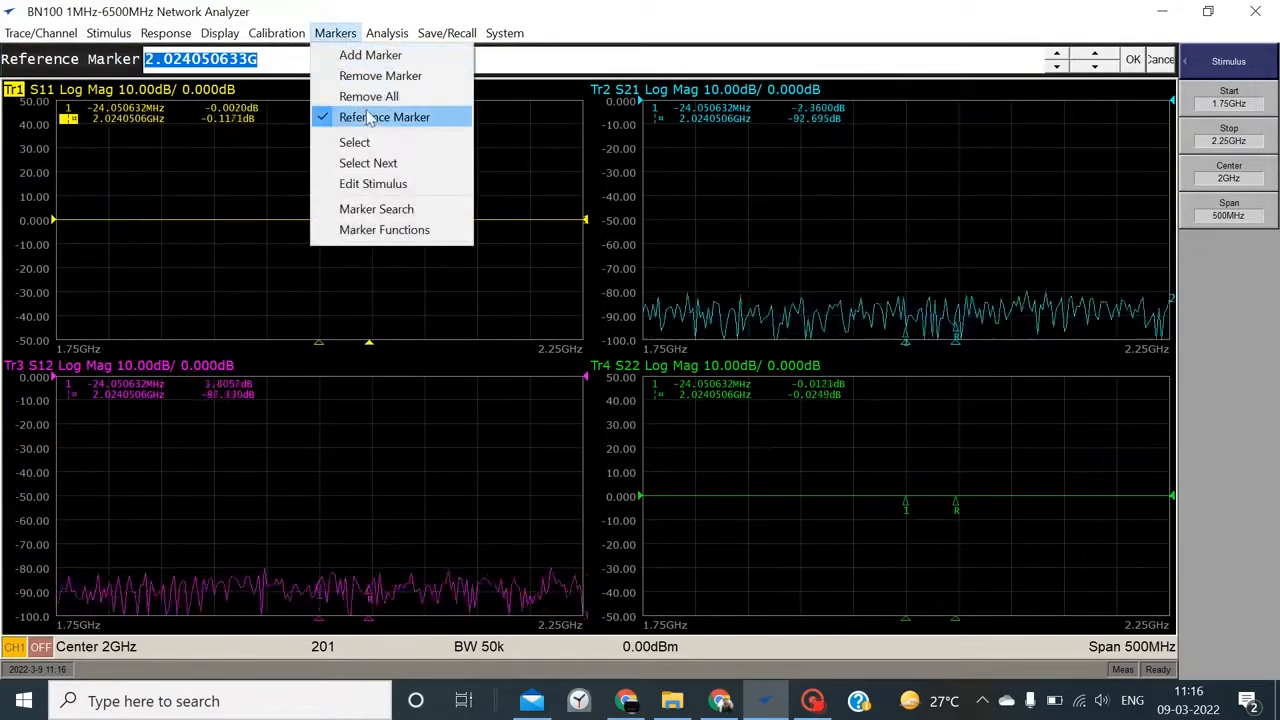
click(360, 116)
Add a second marker and place marker 1 at about 1.931 GHz and marker 2 at about 2.054 GHz on the S11 trace.
click(335, 33)
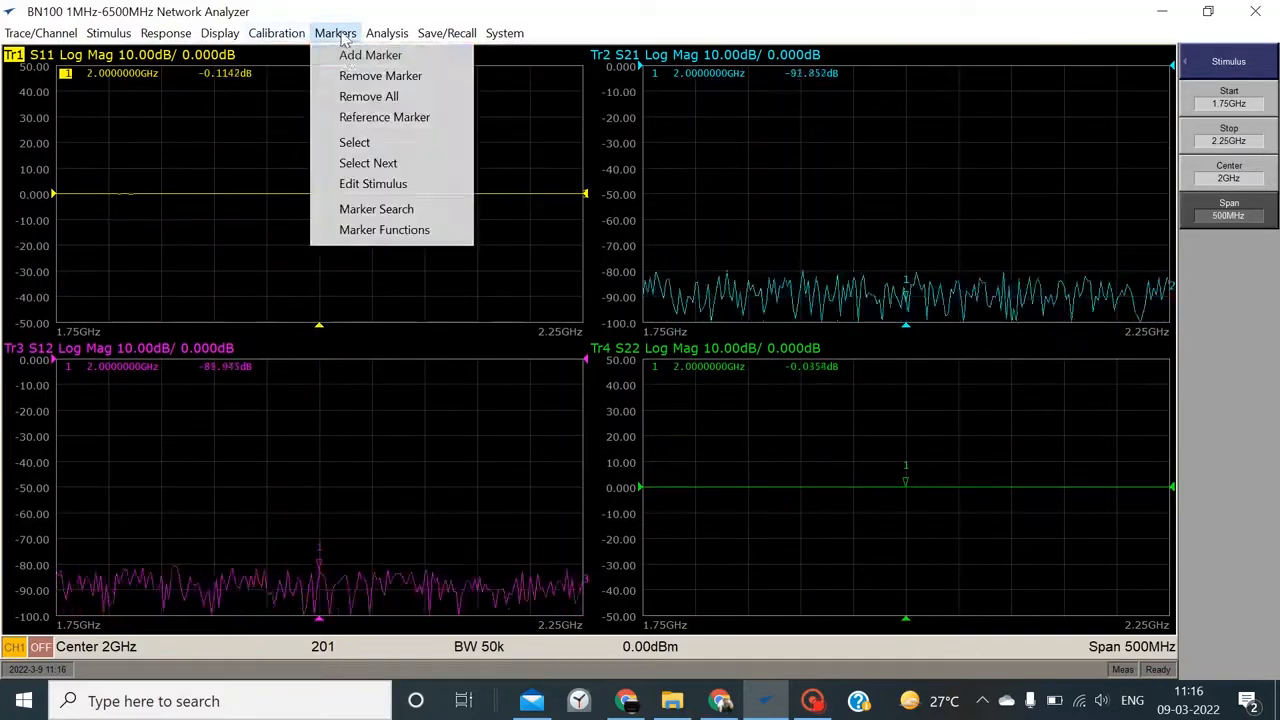
click(350, 51)
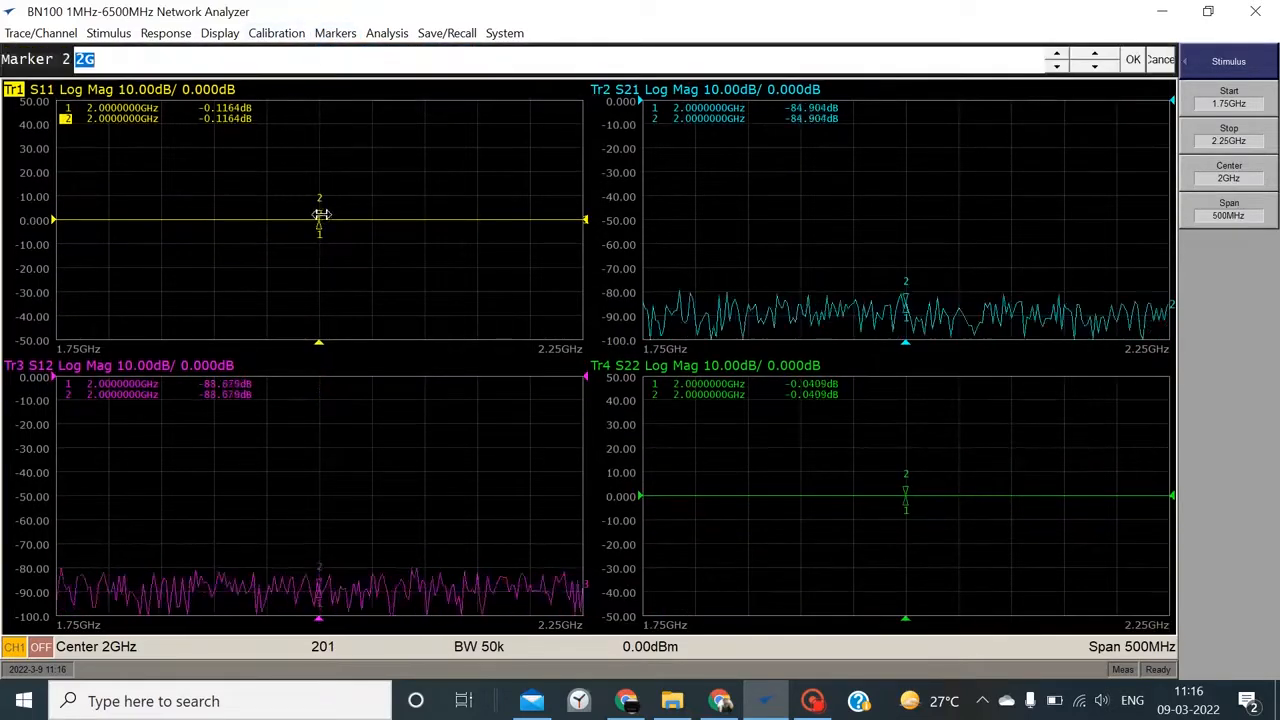
mouse_move(321, 219)
mouse_down()
mouse_move(375, 222)
mouse_move(245, 227)
mouse_up()
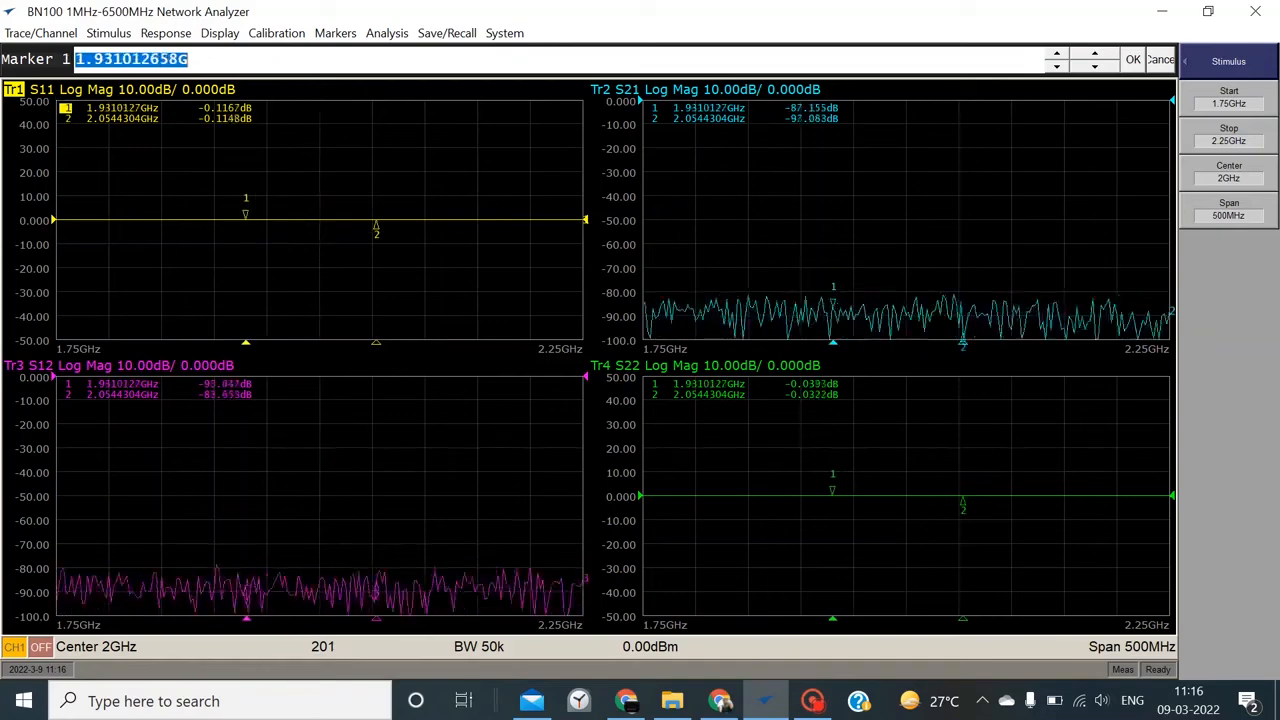
Use Marker Search to move marker 1 to the minimum of the S11 trace.
click(335, 33)
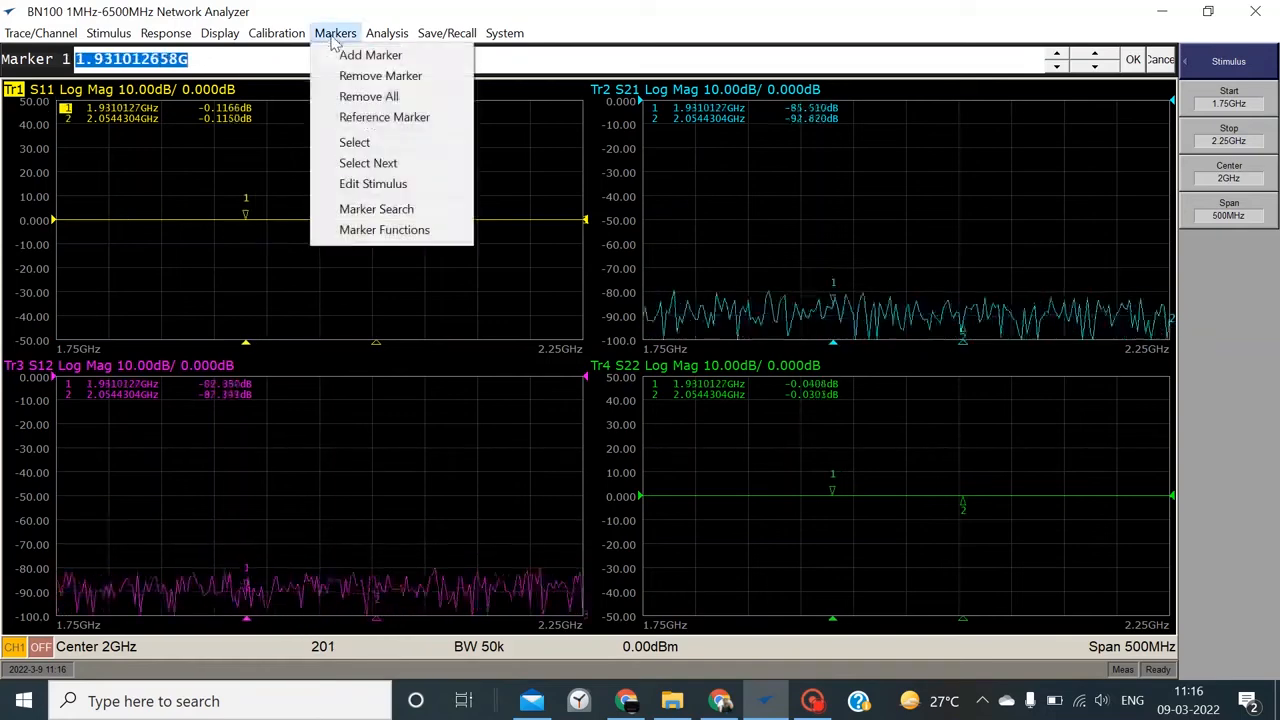
click(410, 210)
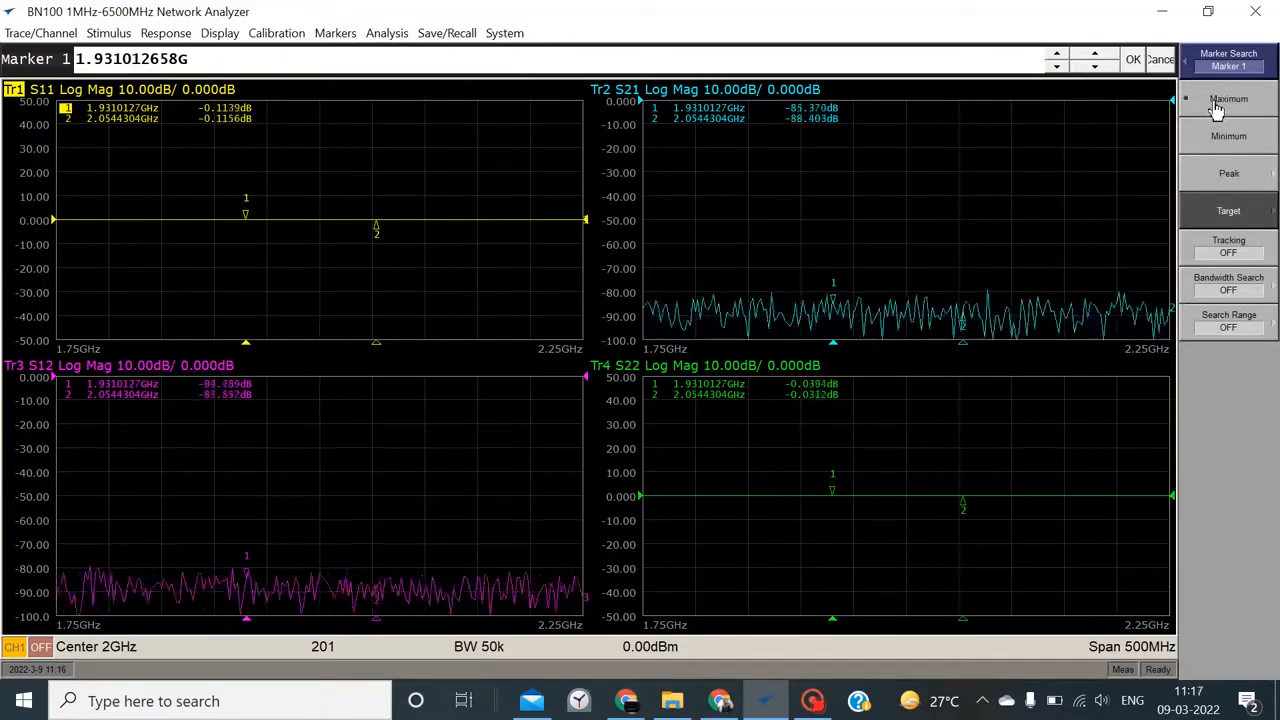
click(1205, 140)
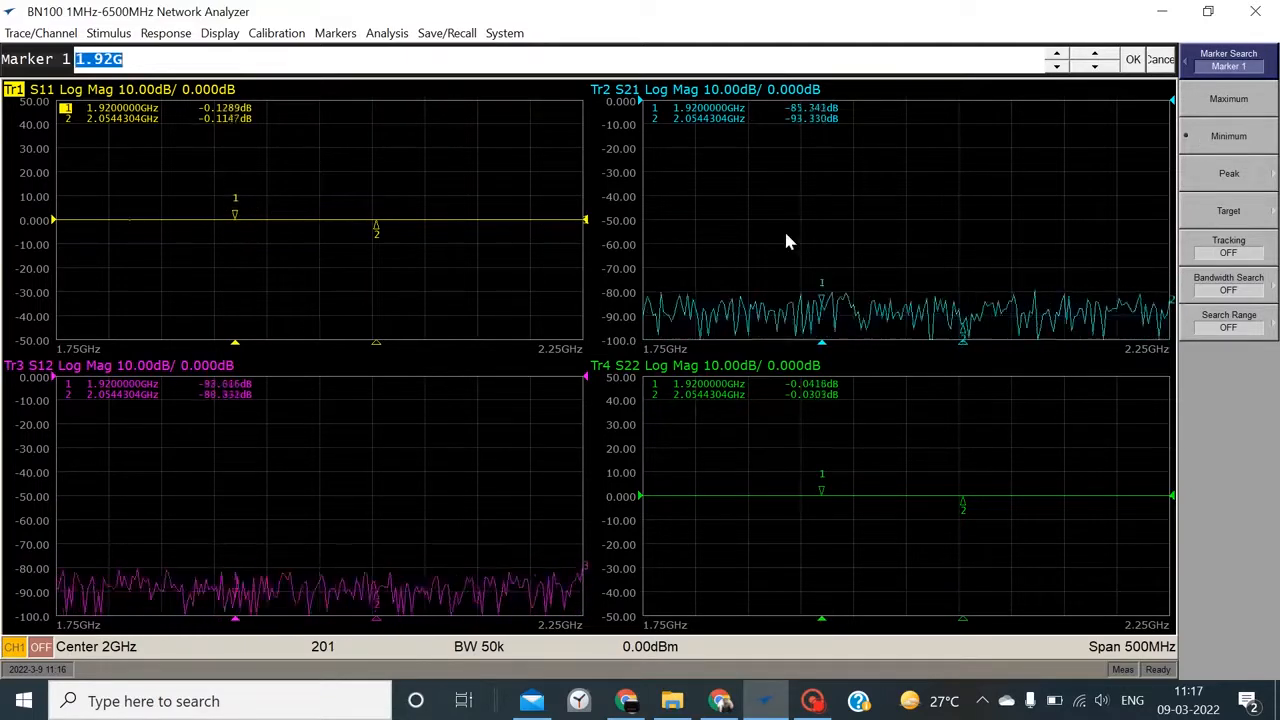
Run a peak search for marker 1 on the S11 trace and step it through successive peaks toward lower frequencies.
click(1202, 175)
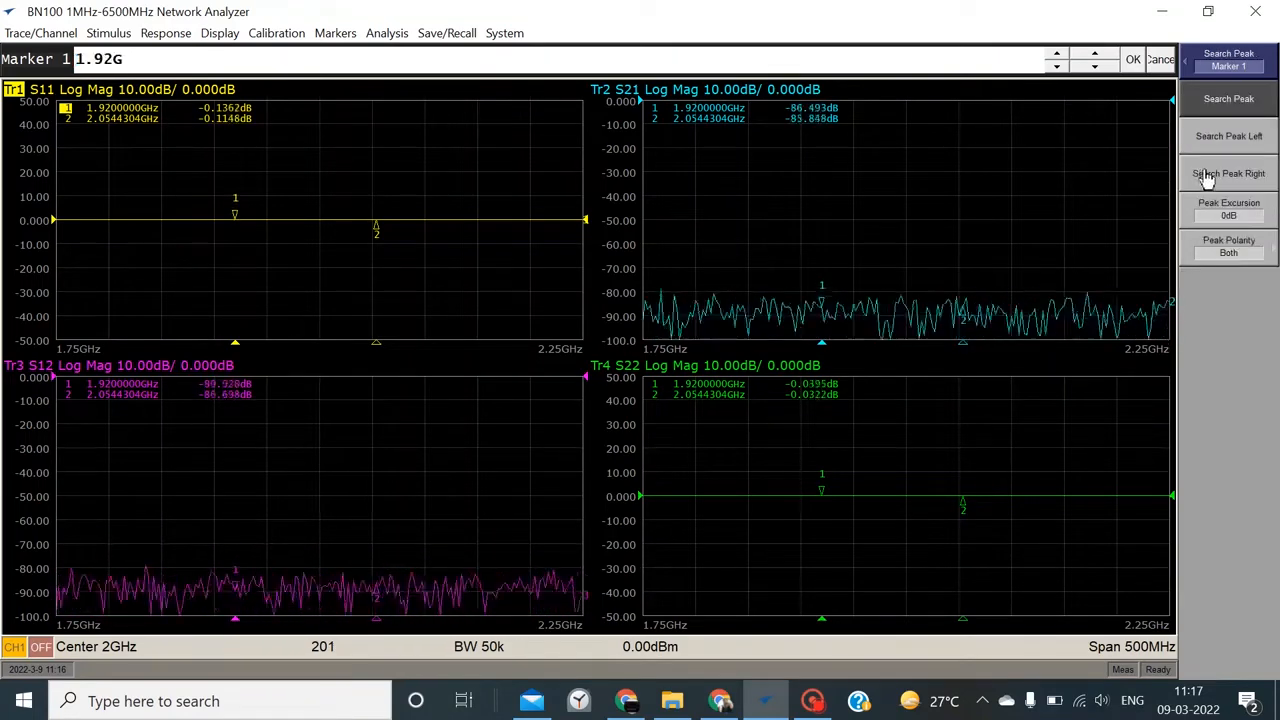
click(1218, 110)
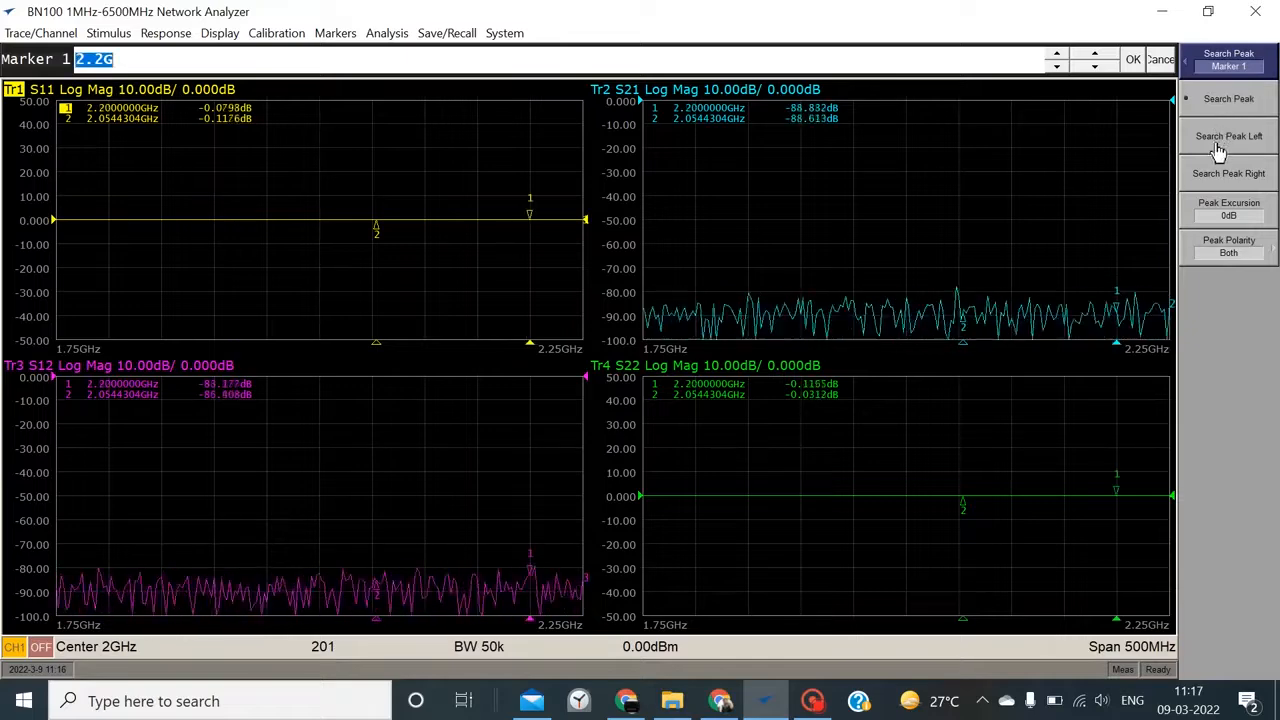
click(1218, 147)
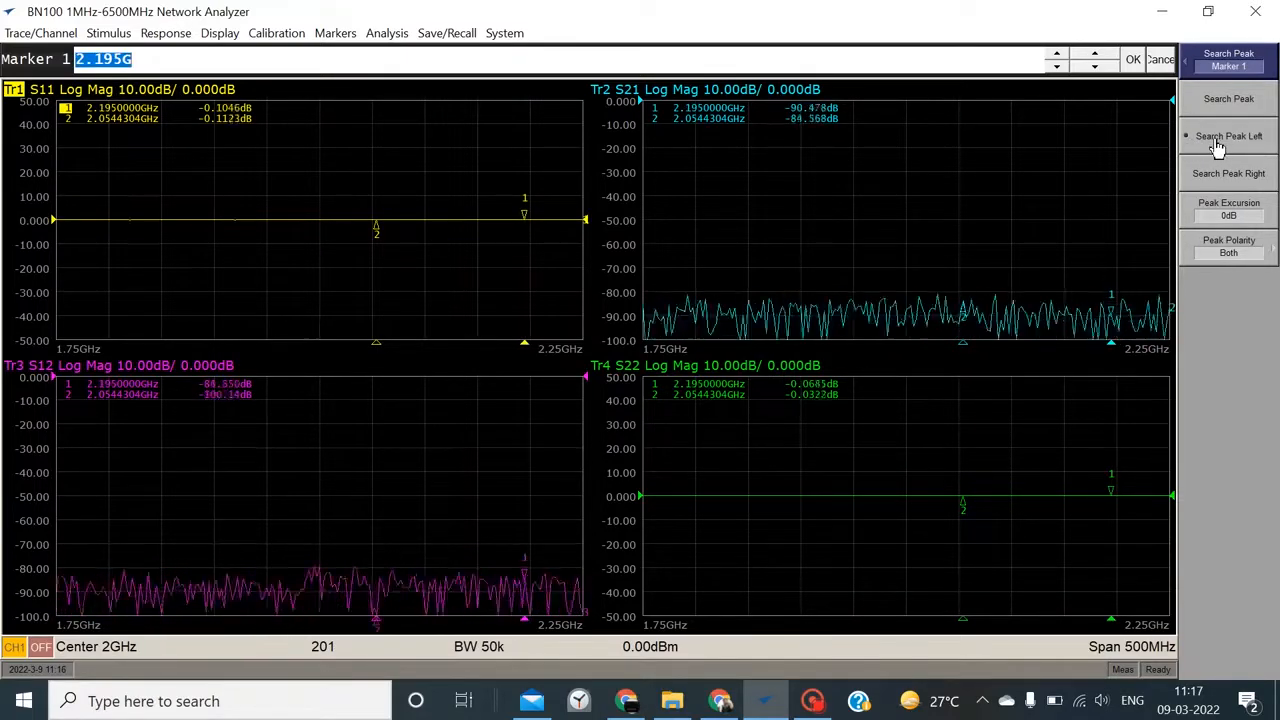
click(1215, 147)
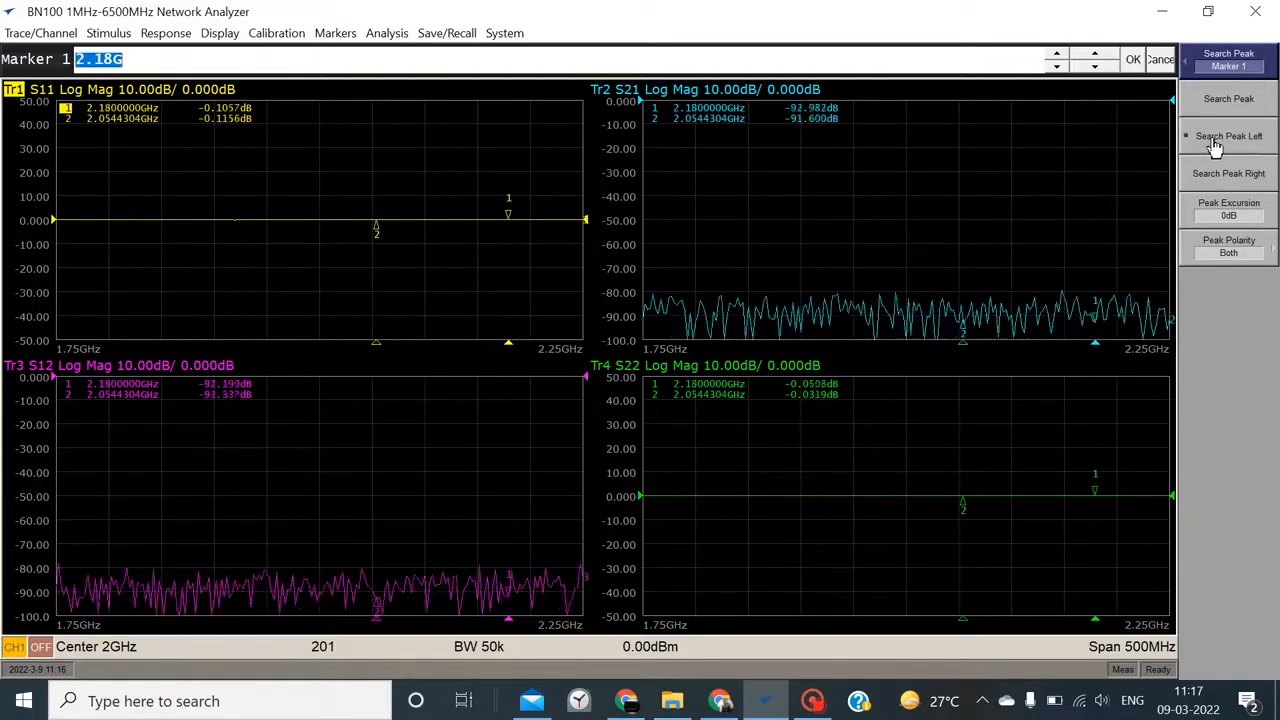
click(1215, 147)
click(1215, 147)
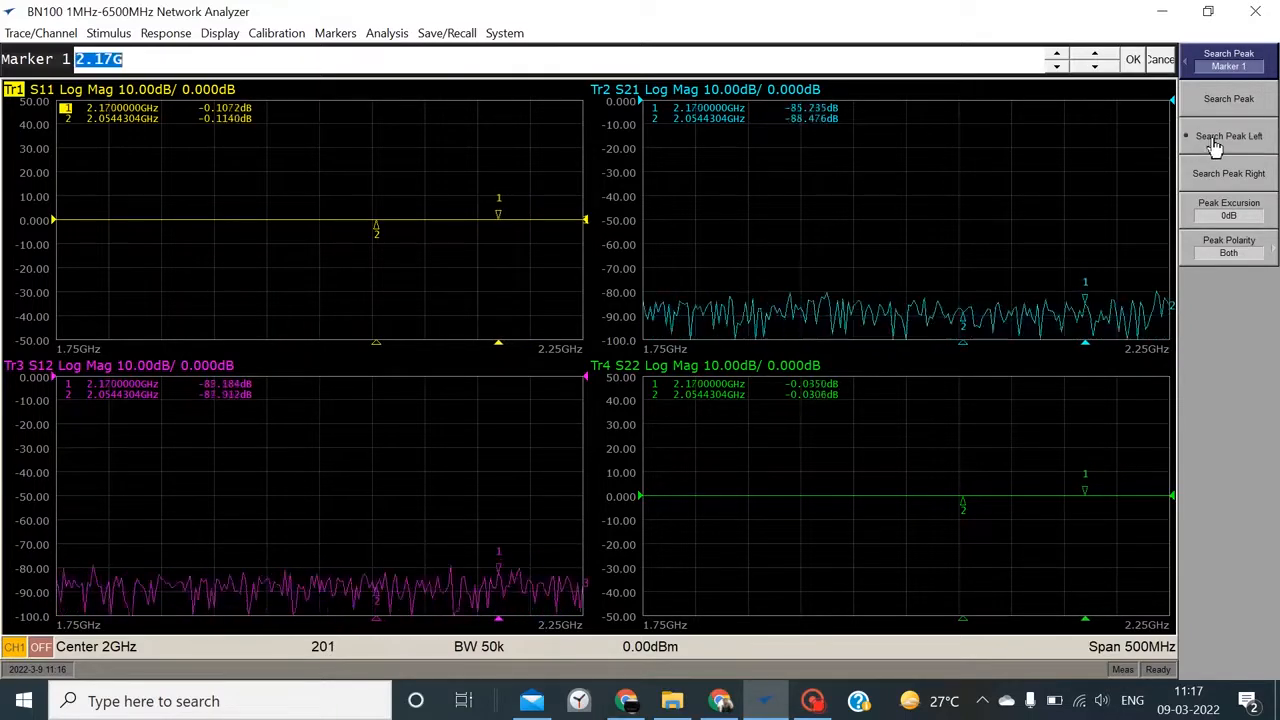
click(1215, 147)
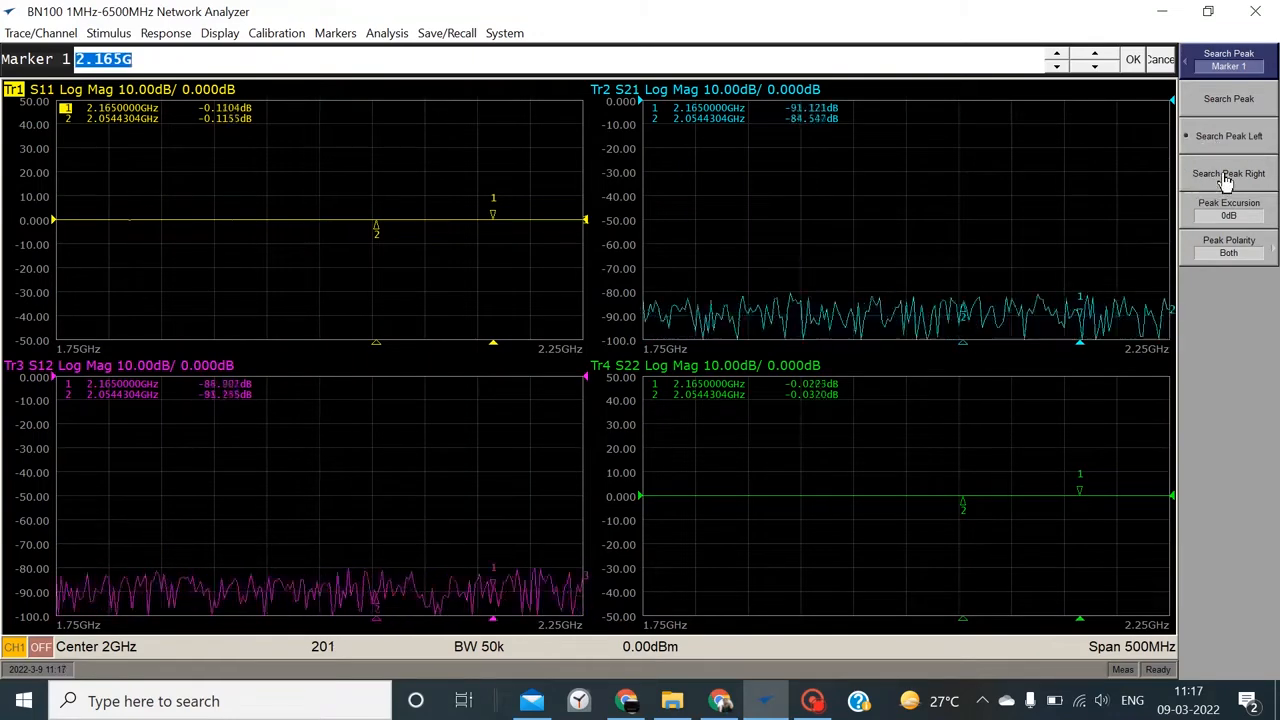
Step marker 1 through successive S11 peaks toward higher frequencies, return it to the main peak and leave the peak search.
click(1226, 180)
click(1226, 180)
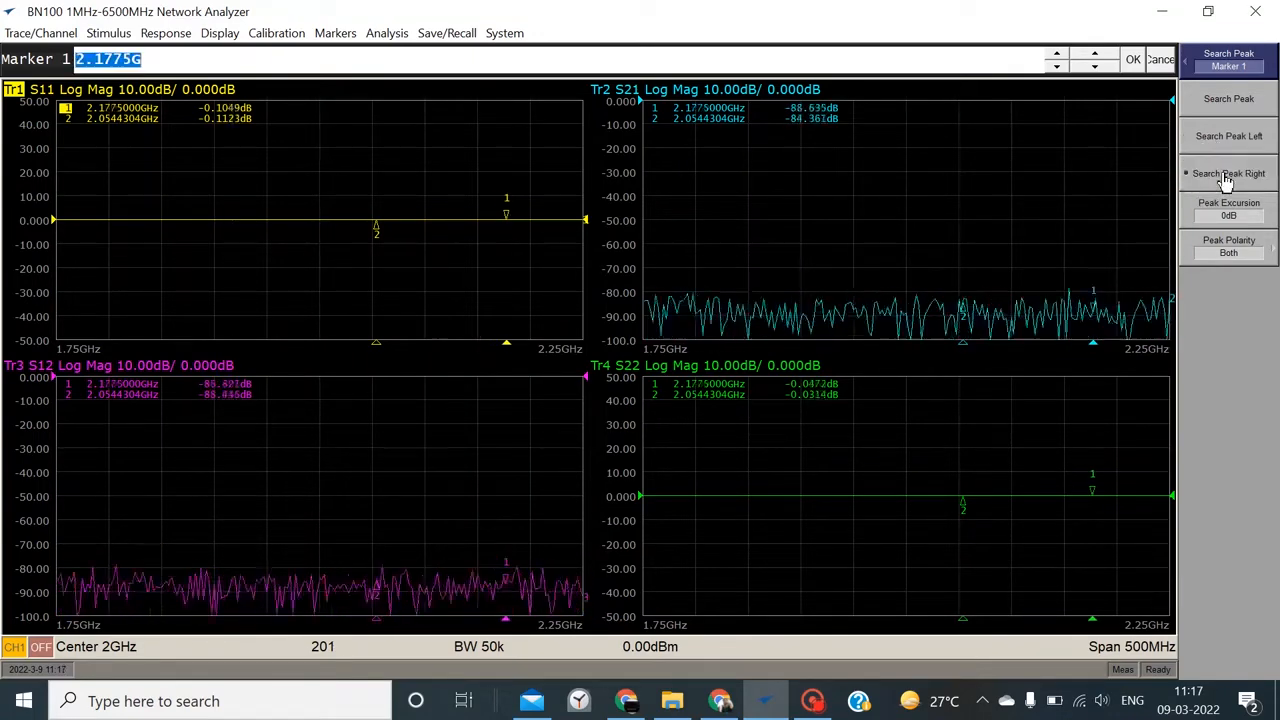
click(1226, 180)
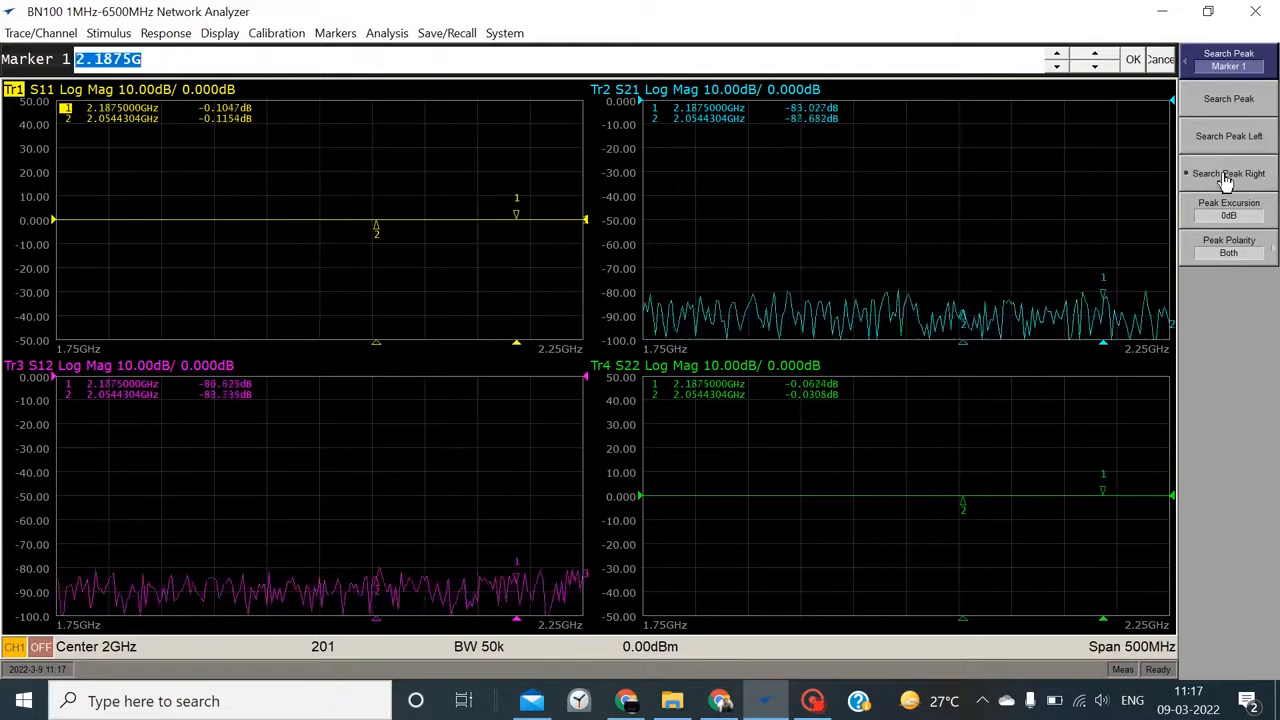
click(1226, 180)
click(1220, 104)
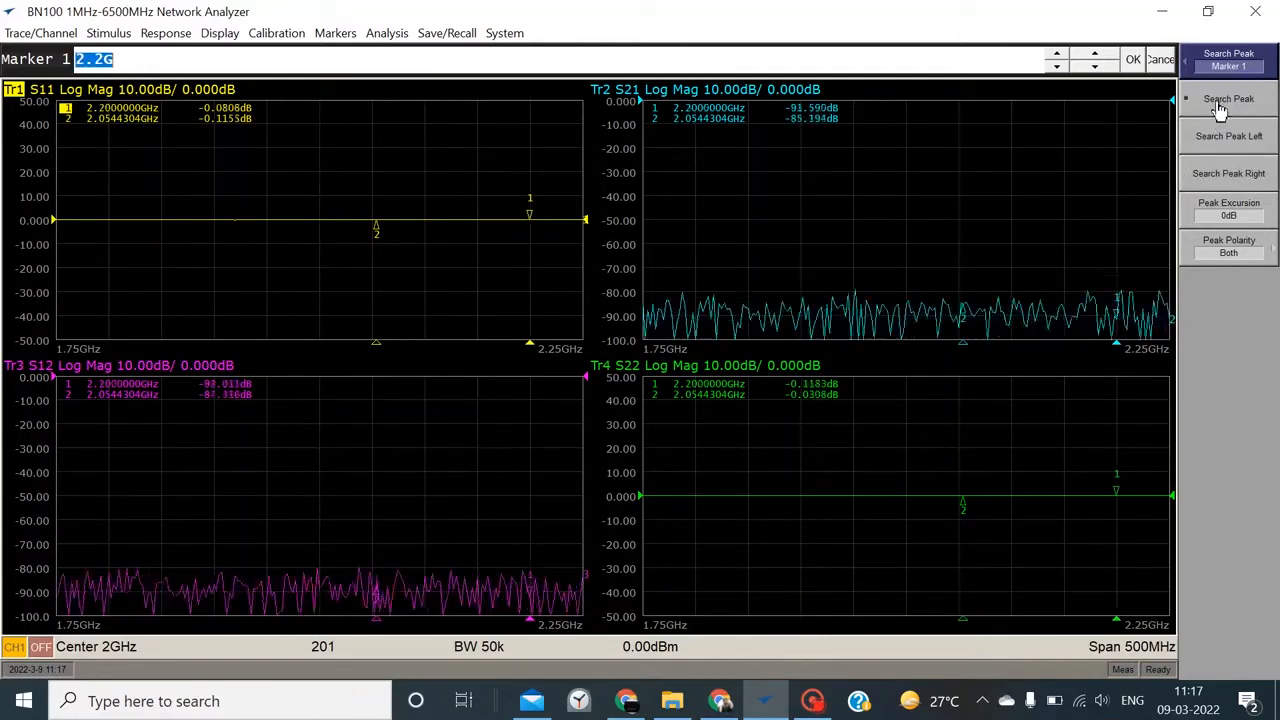
click(1196, 72)
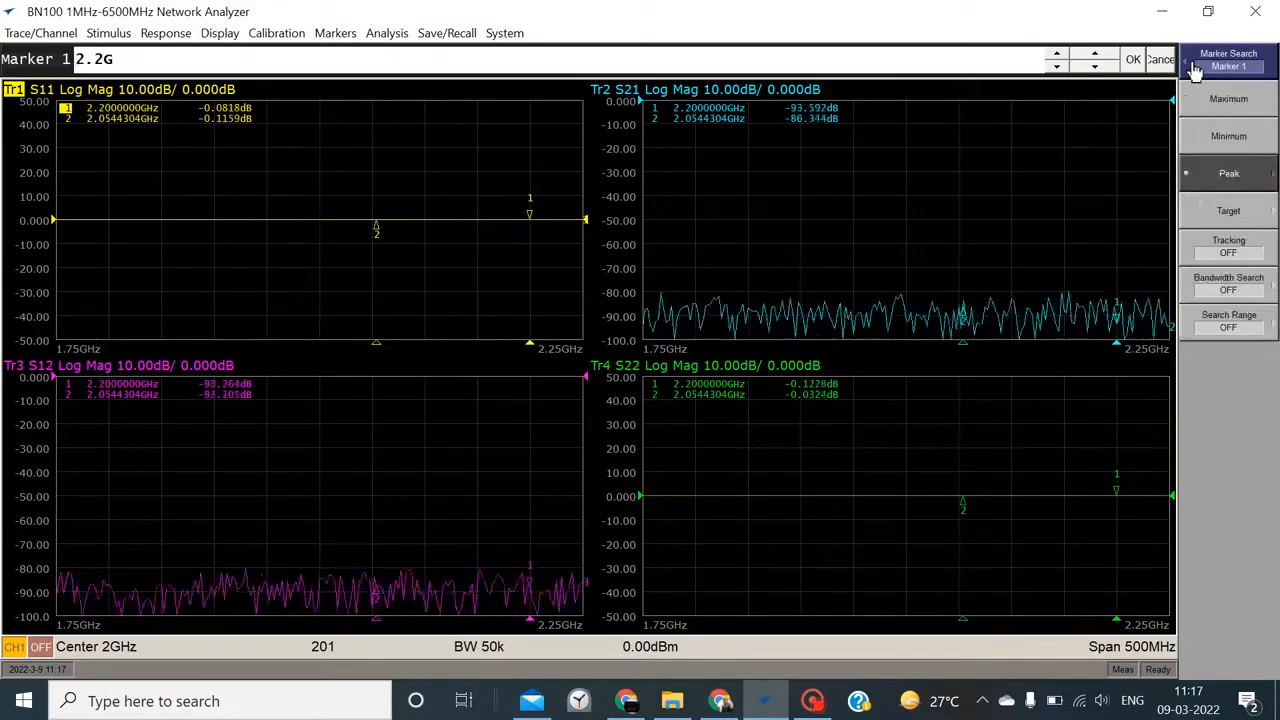
Review the target transition options and run a target search for marker 1 with a 0 dB target and Both transitions.
click(1214, 213)
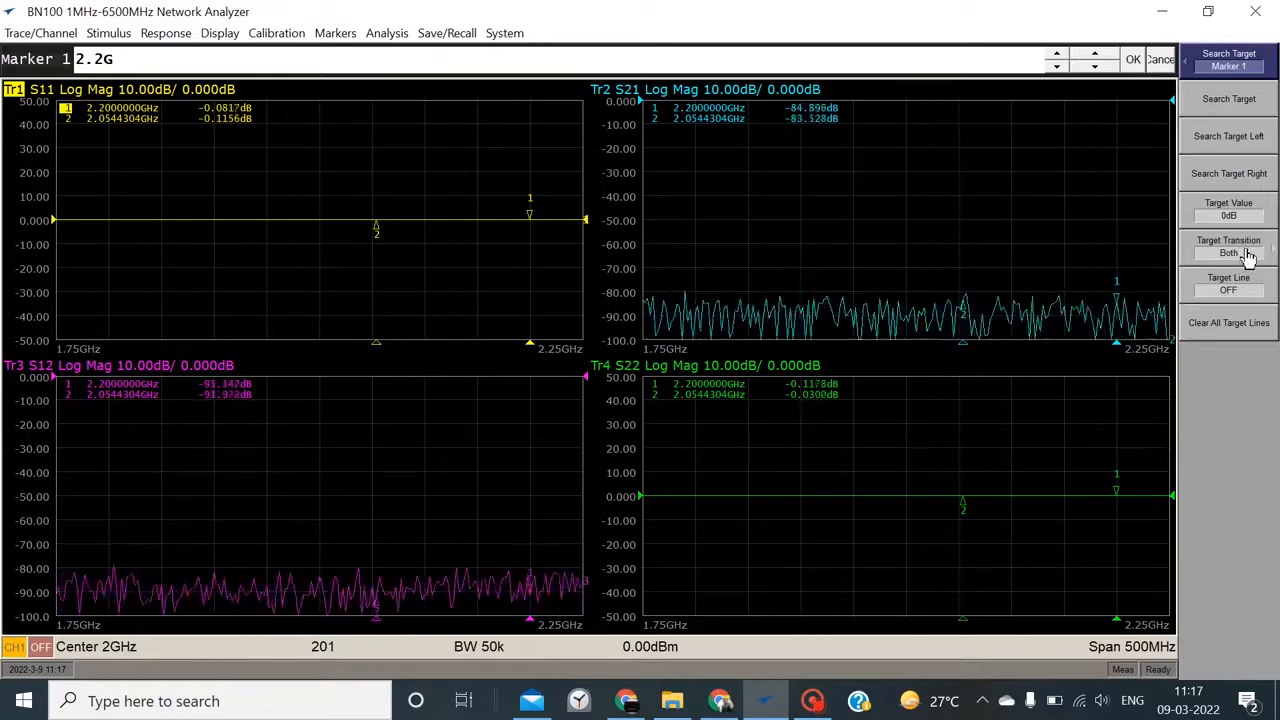
click(1254, 253)
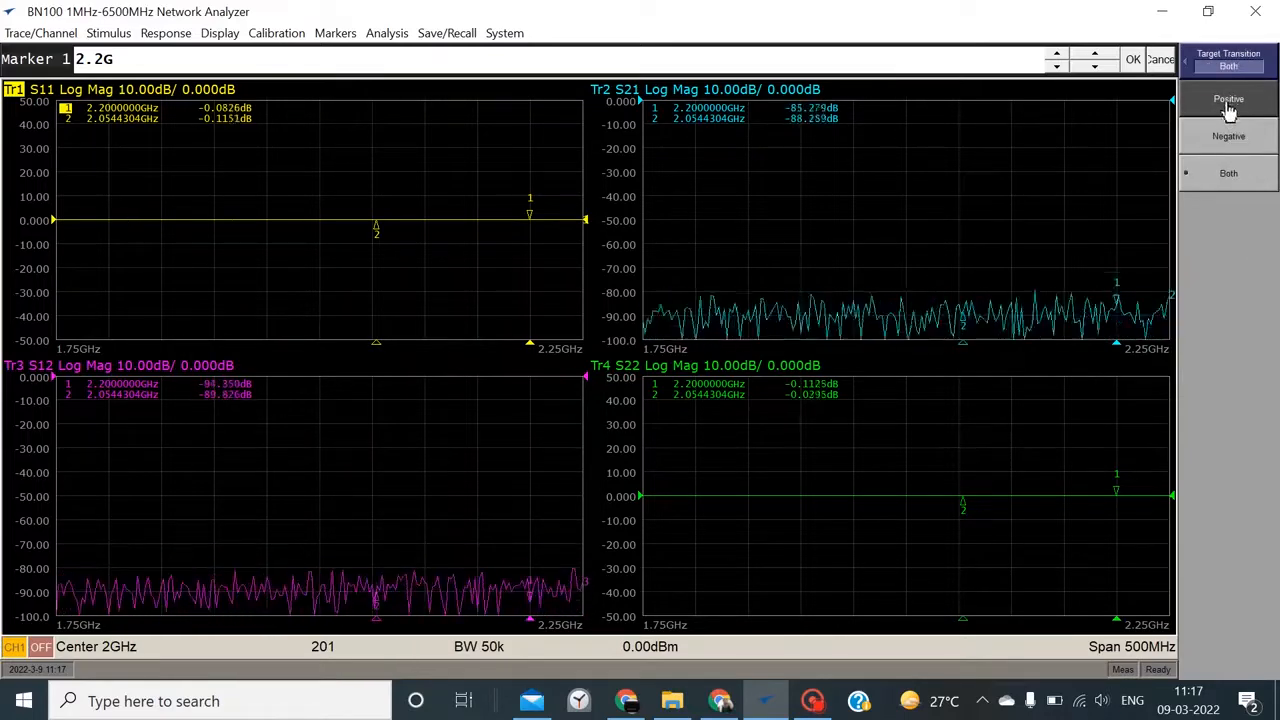
click(1190, 64)
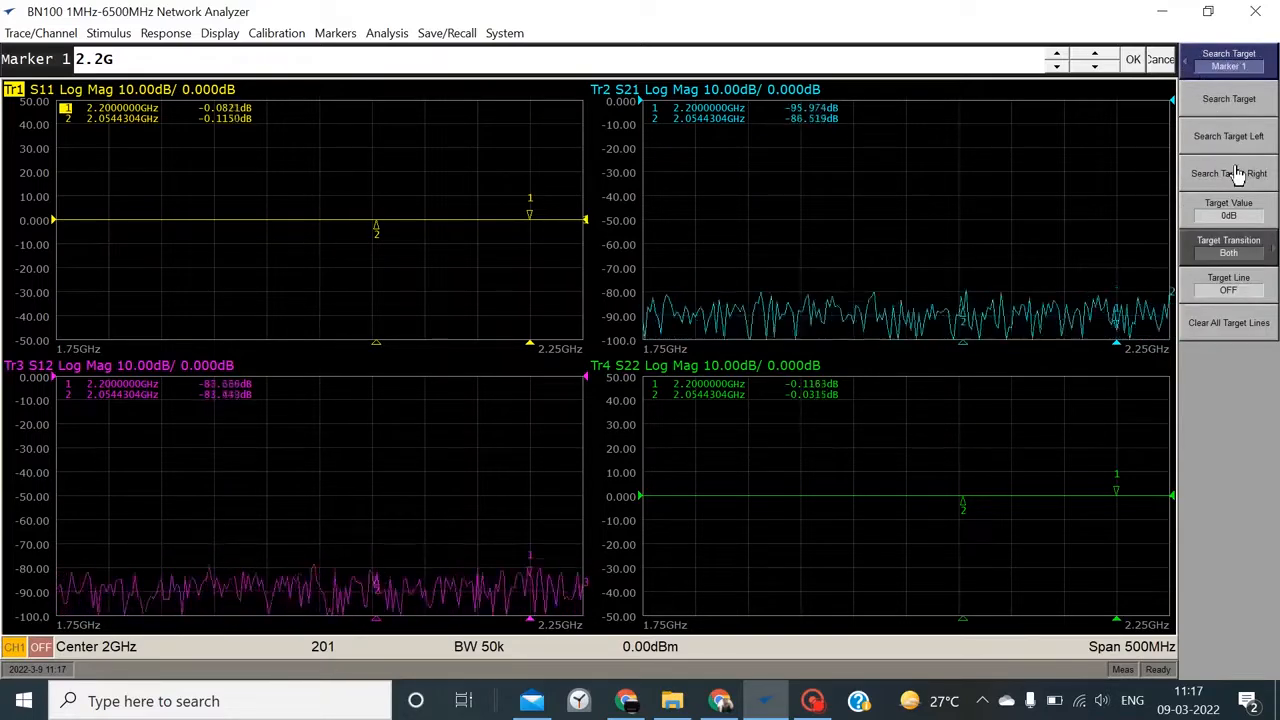
click(1228, 106)
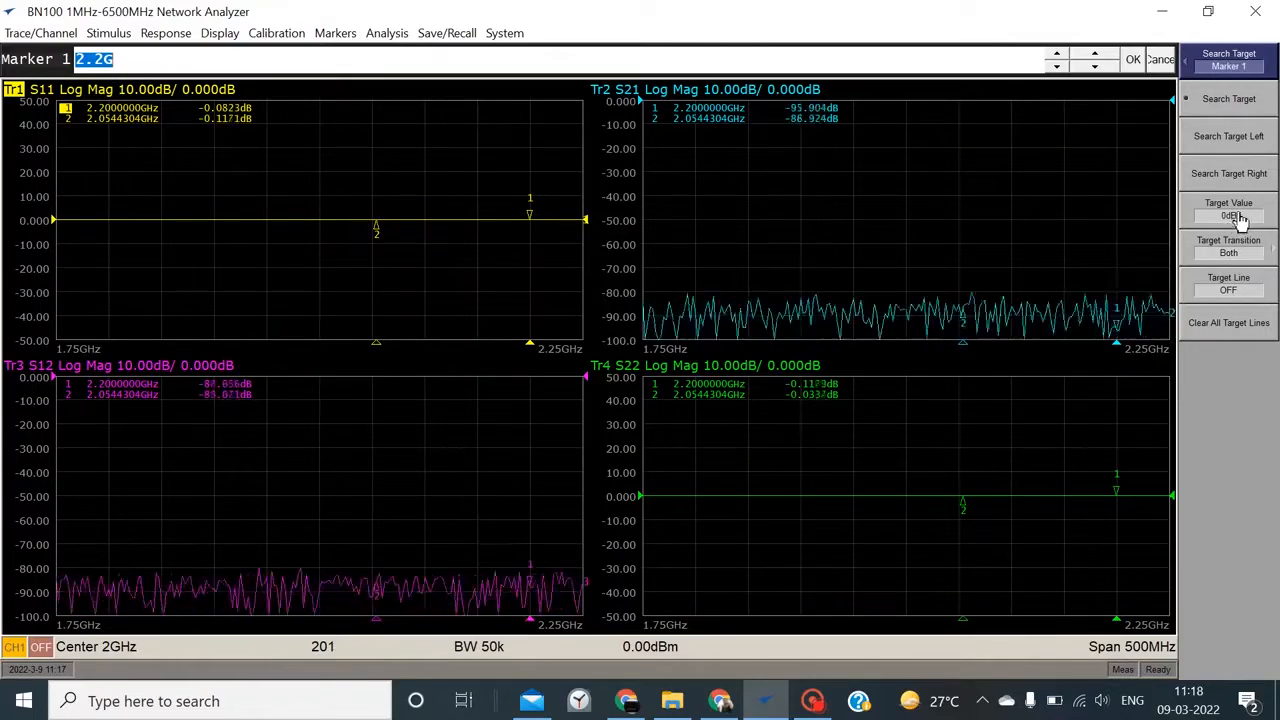
click(1194, 65)
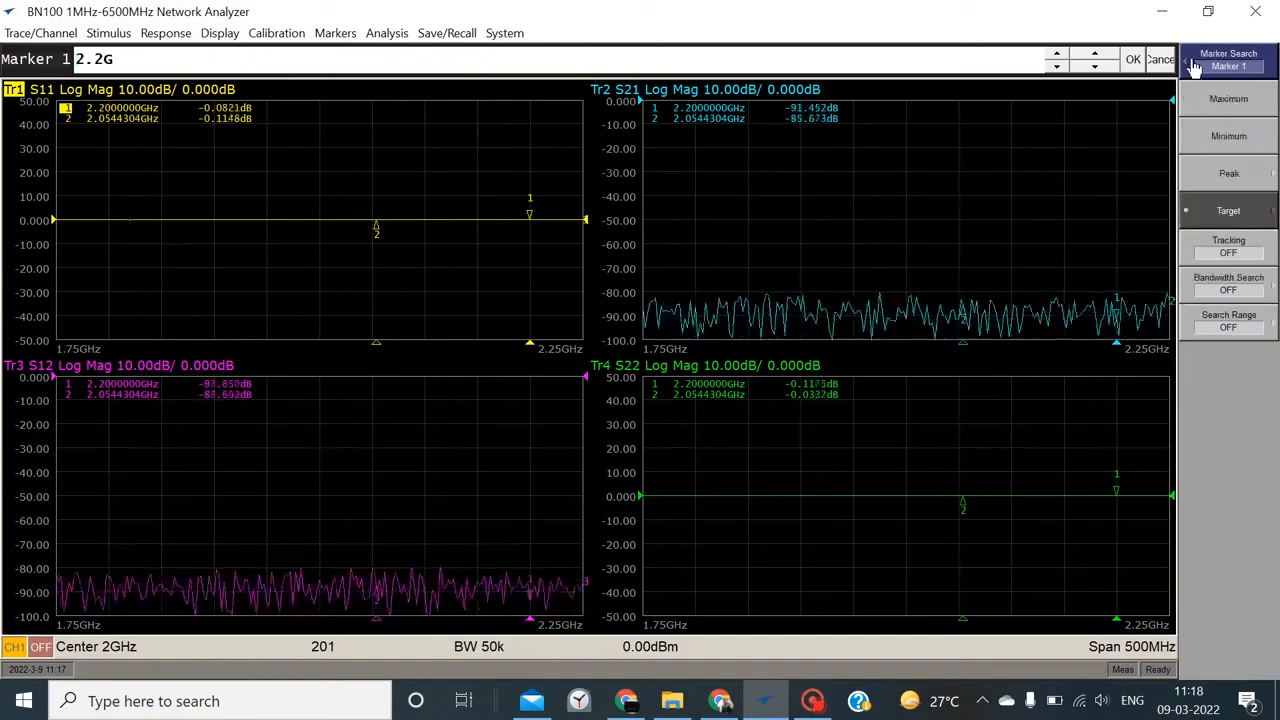
Search the S11 trace's maximum and then its minimum with marker 1, and return to the main marker options.
click(1228, 104)
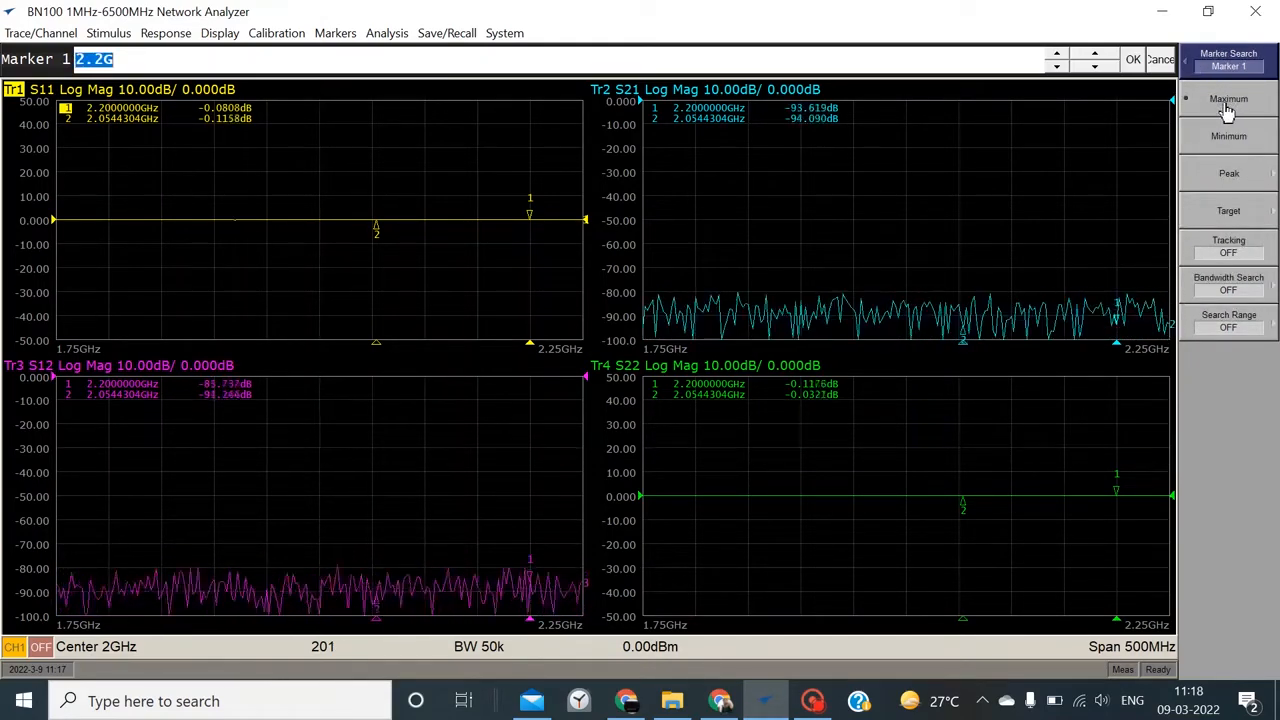
click(1230, 140)
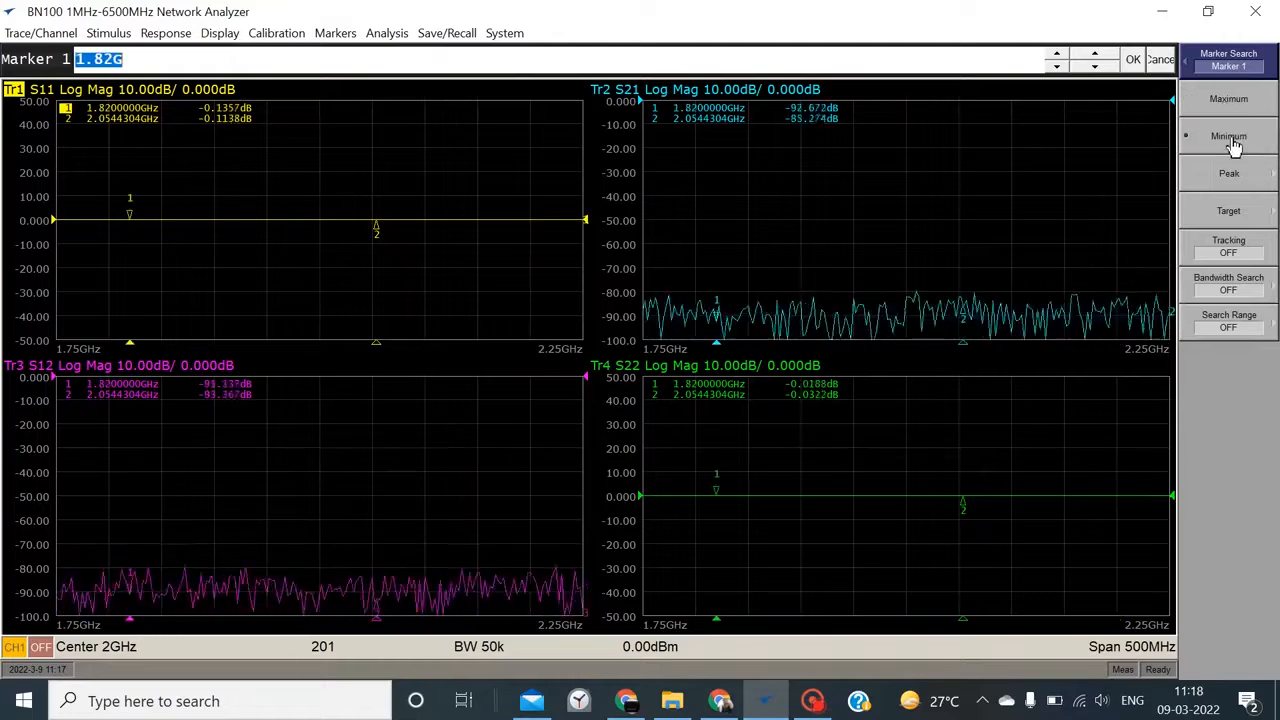
click(1231, 181)
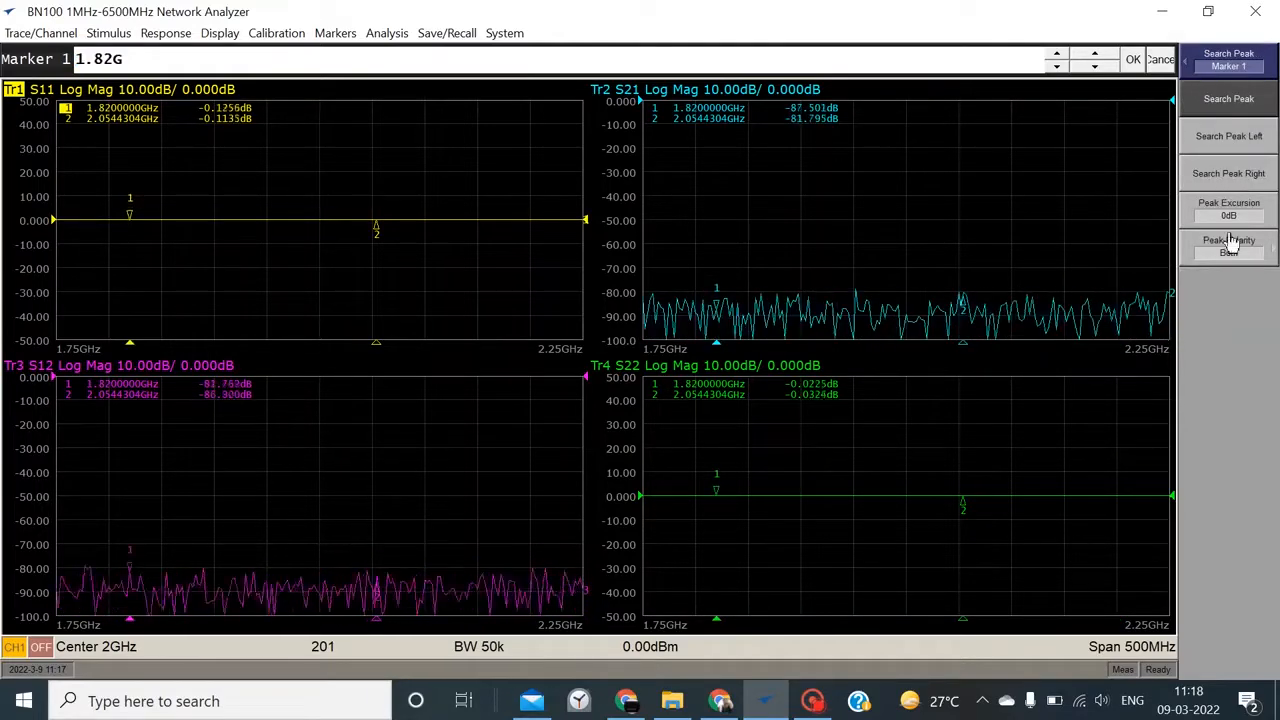
click(1229, 55)
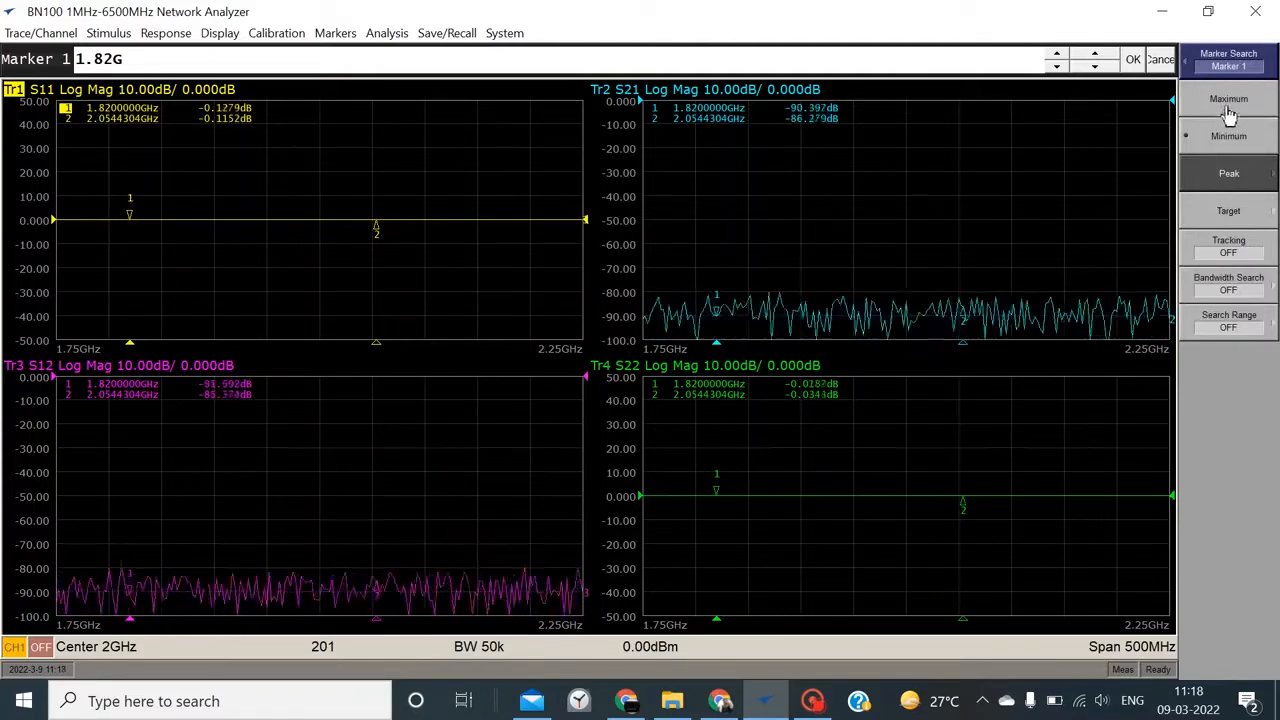
click(1226, 60)
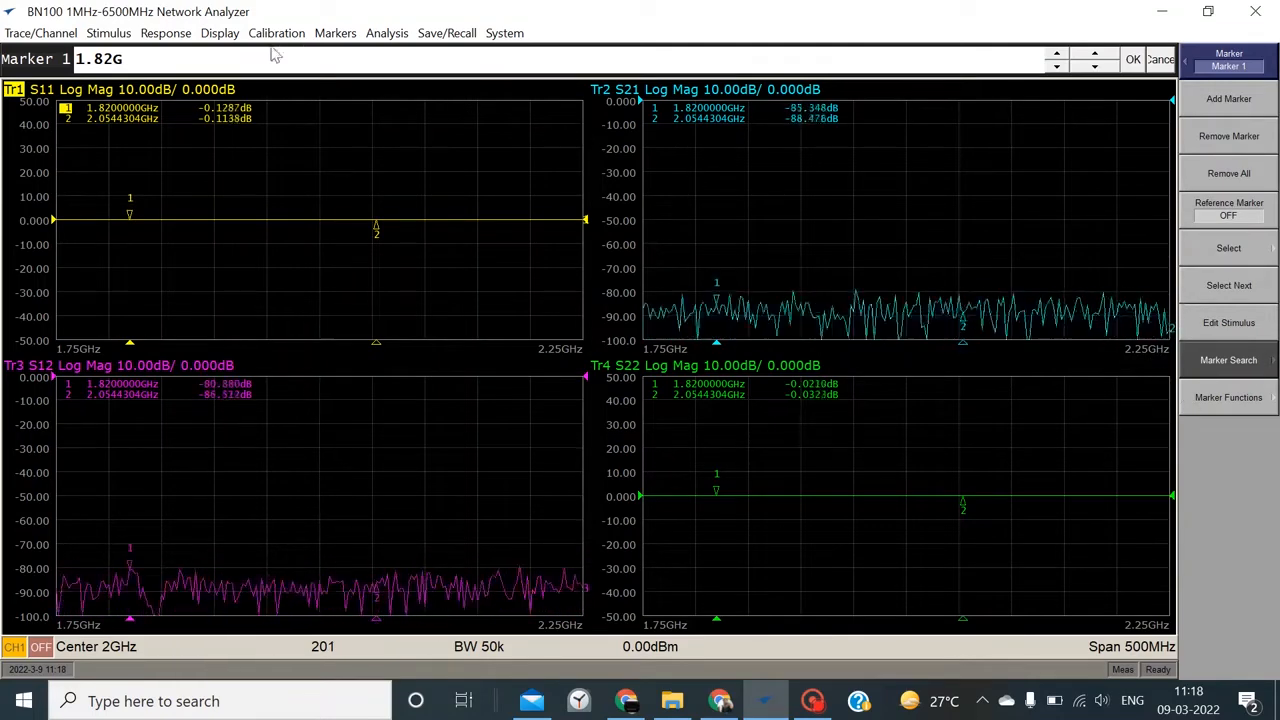
Raise the number of sweep points in increments up to 20001.
click(221, 35)
mouse_move(176, 38)
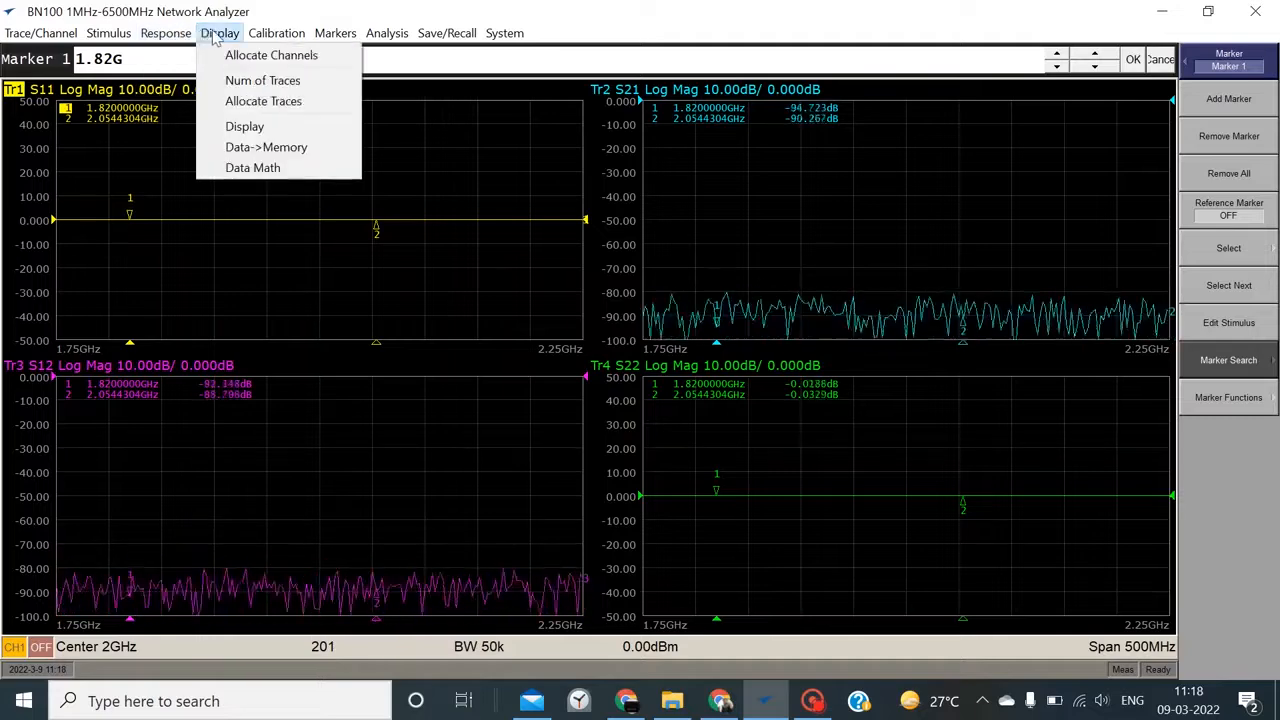
mouse_move(130, 37)
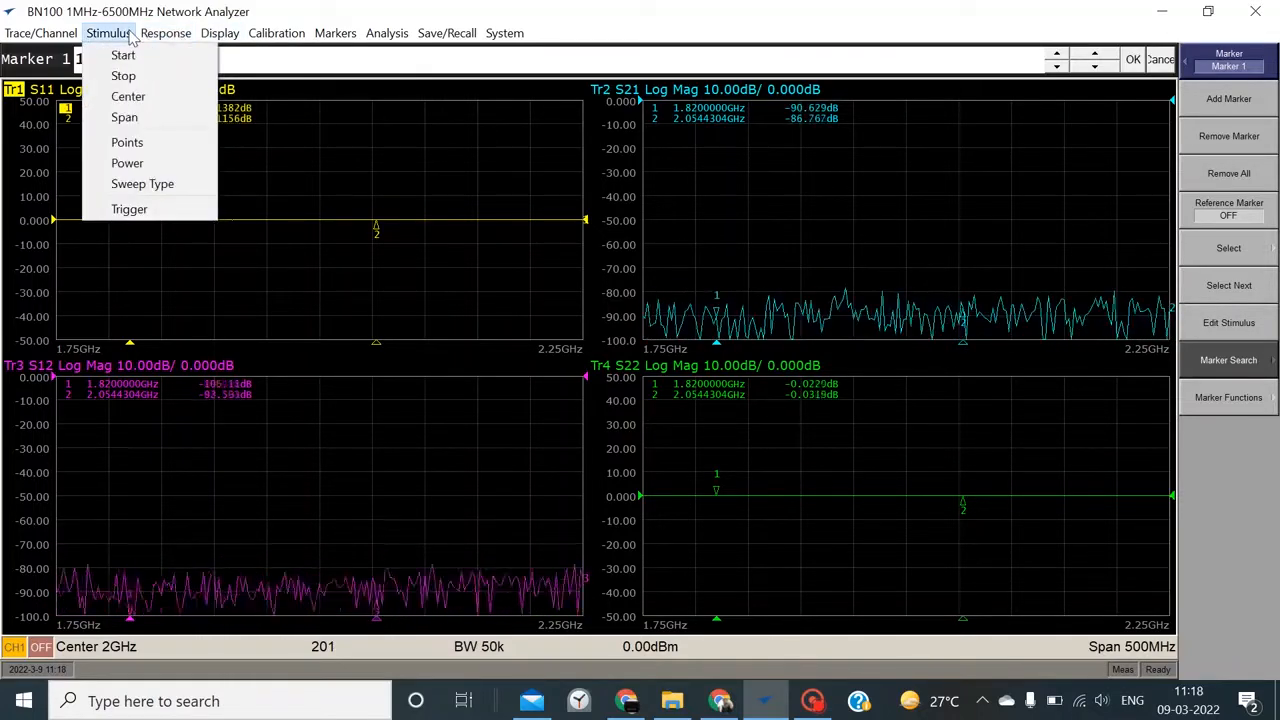
click(155, 143)
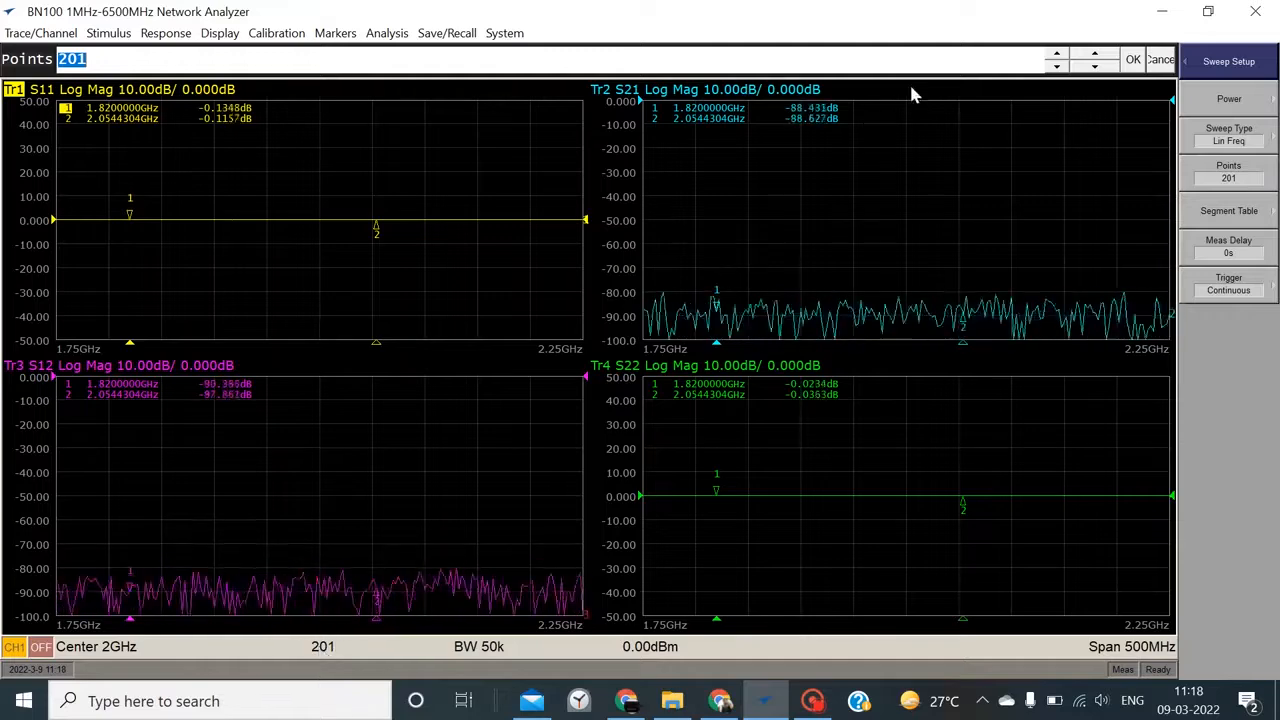
click(1107, 56)
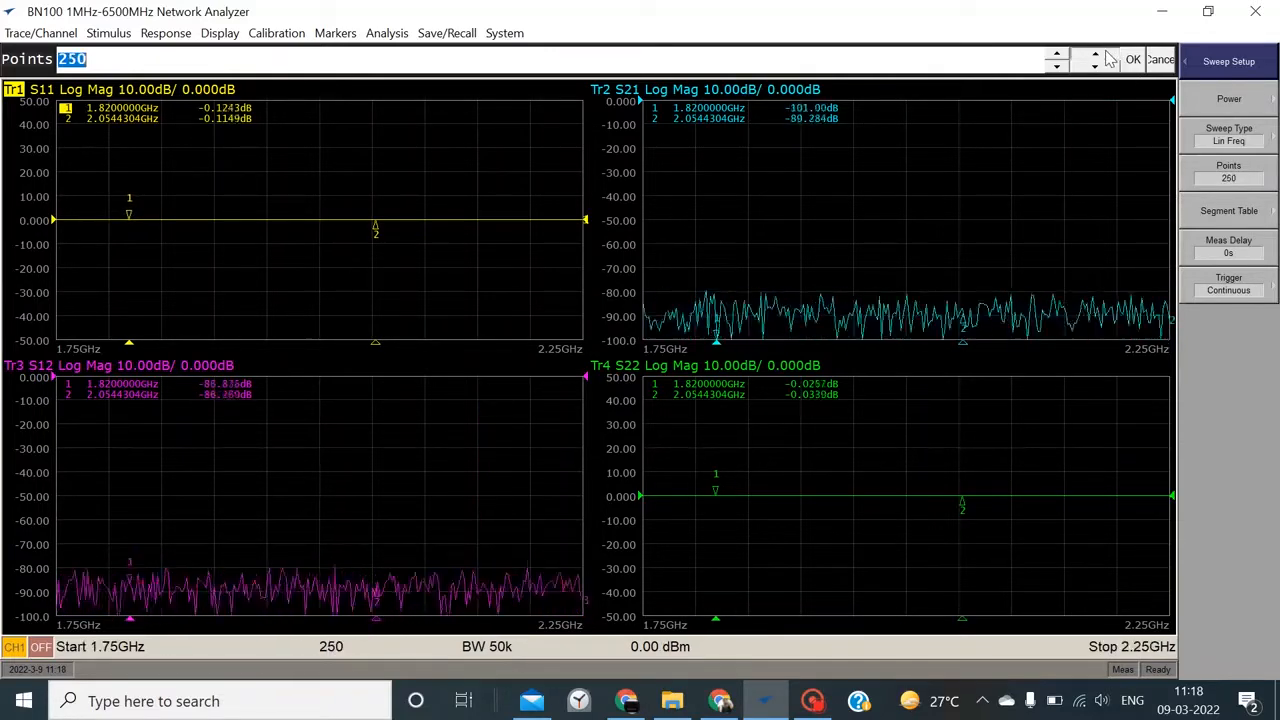
click(1106, 56)
click(1106, 56)
click(1106, 56)
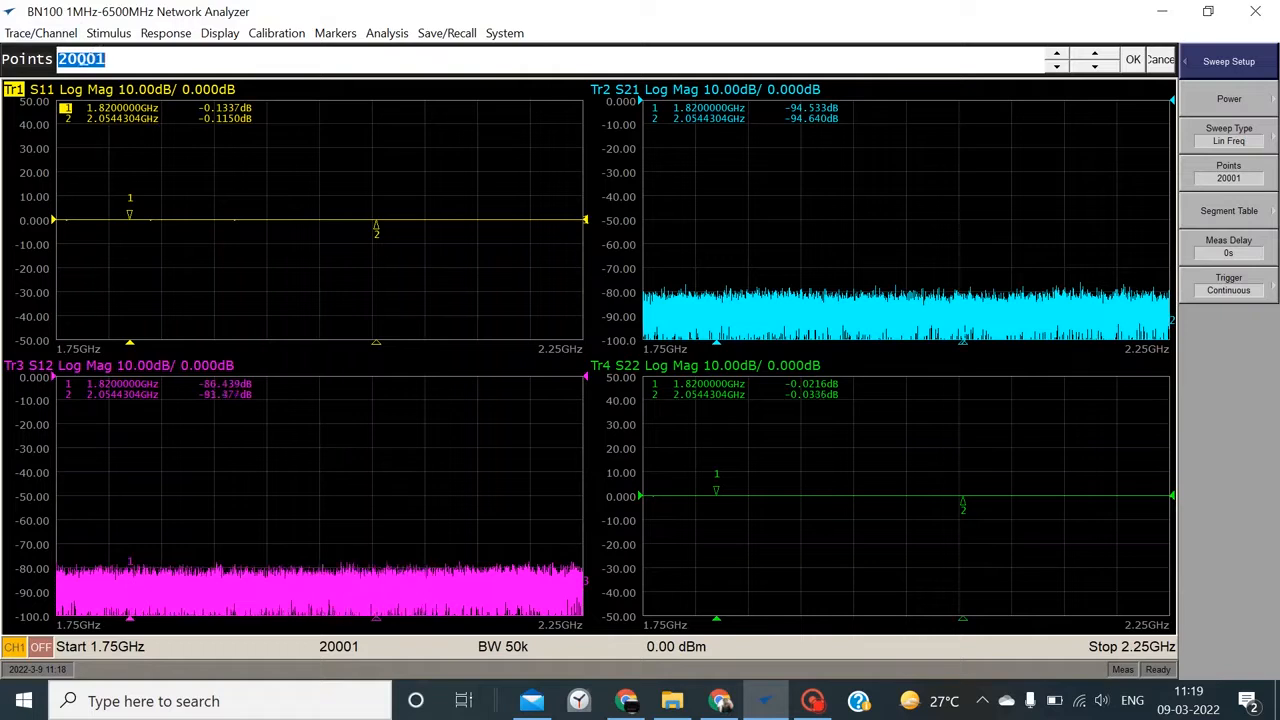
Activate the S12 trace and step marker 1 down to 1.816 GHz.
click(460, 442)
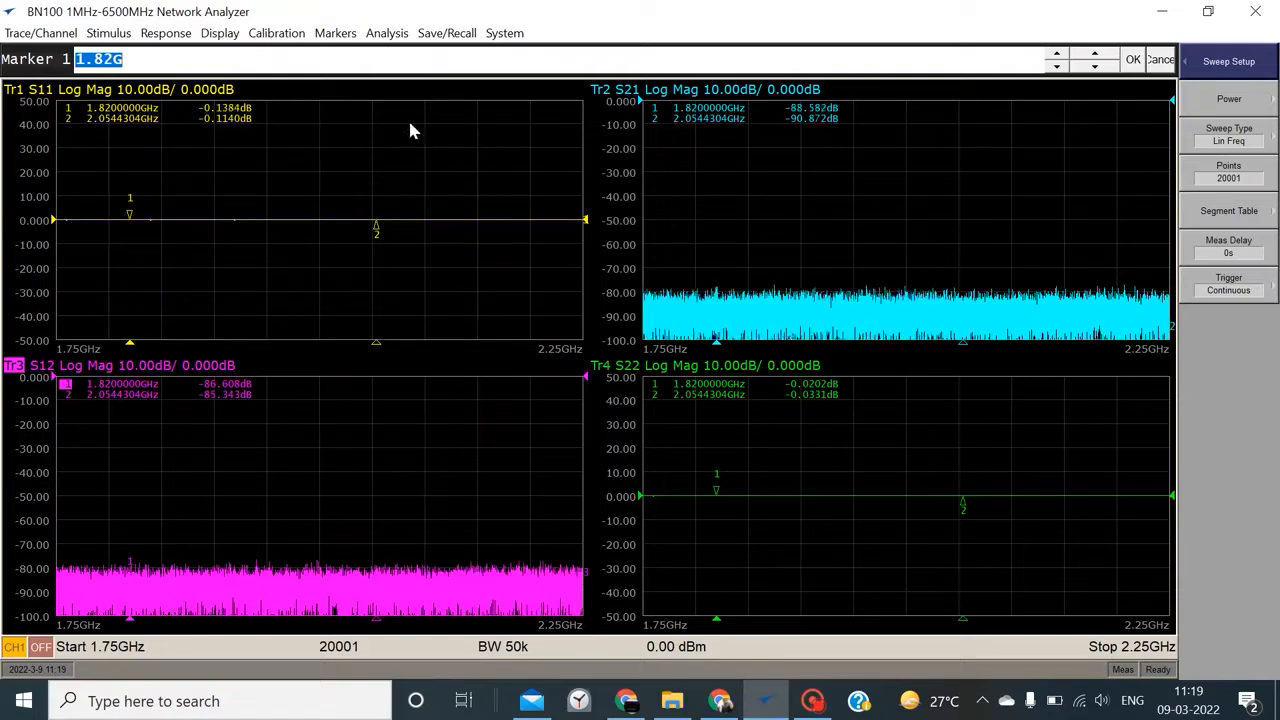
click(1094, 66)
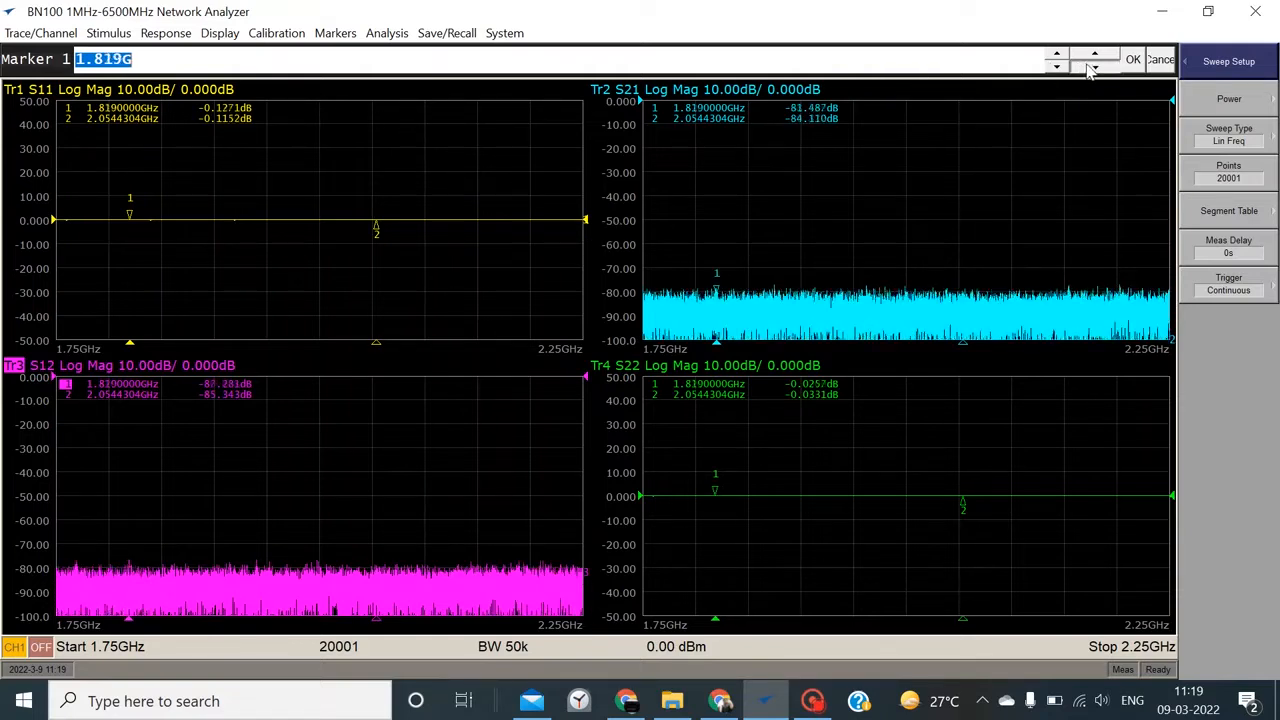
click(1092, 66)
click(1092, 66)
click(1092, 65)
Reduce the number of sweep points in increments to 201 and confirm the value.
click(1229, 172)
click(1091, 68)
click(1091, 68)
click(1091, 68)
click(1091, 68)
click(1091, 68)
click(1091, 68)
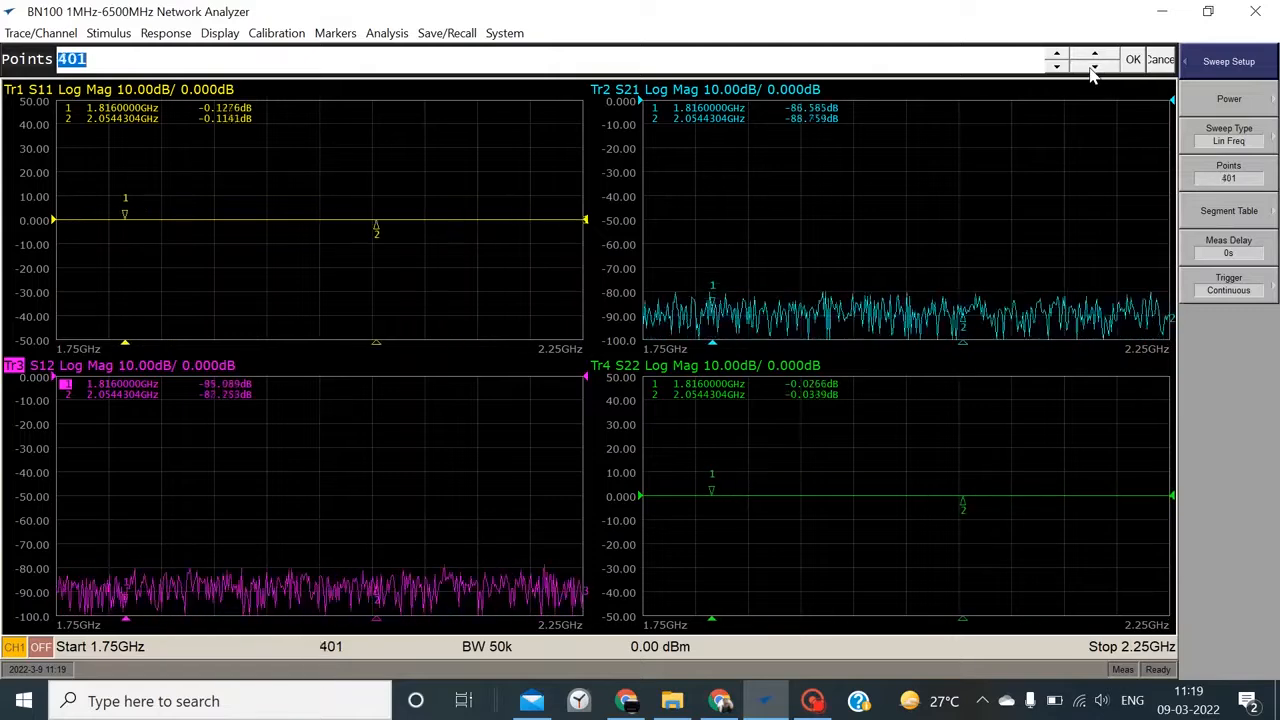
click(1091, 68)
click(1092, 66)
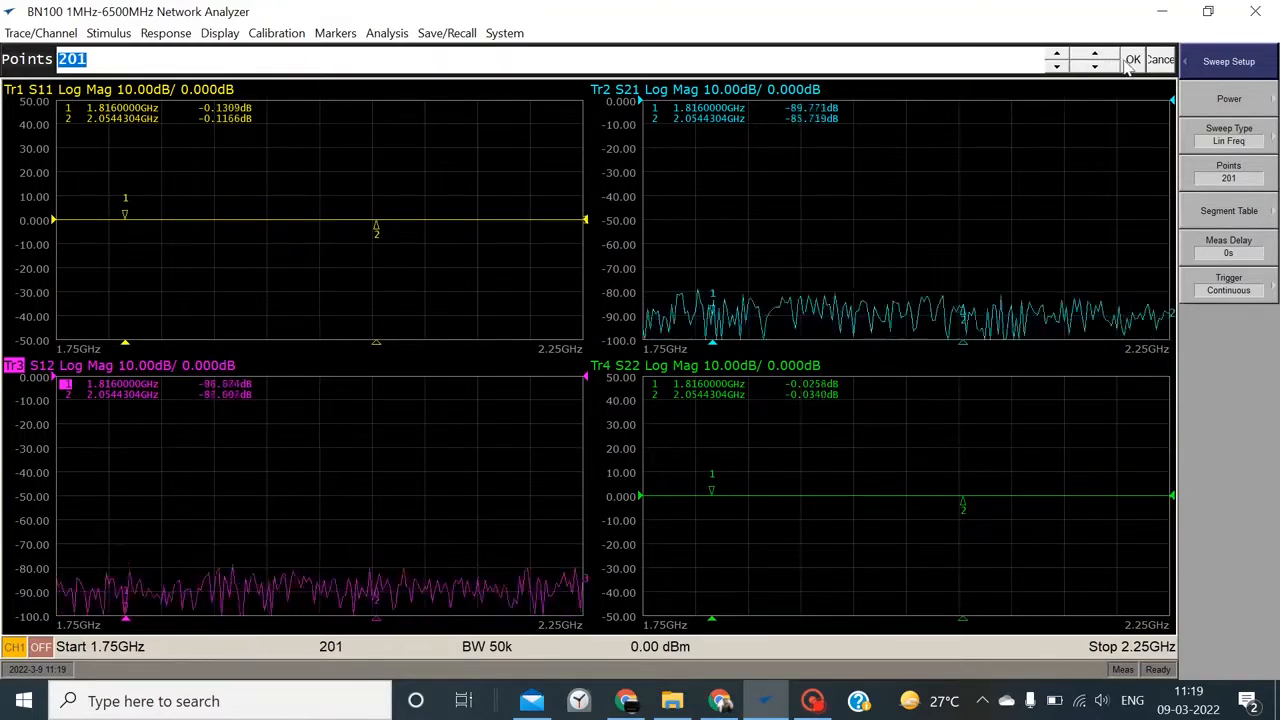
click(1130, 62)
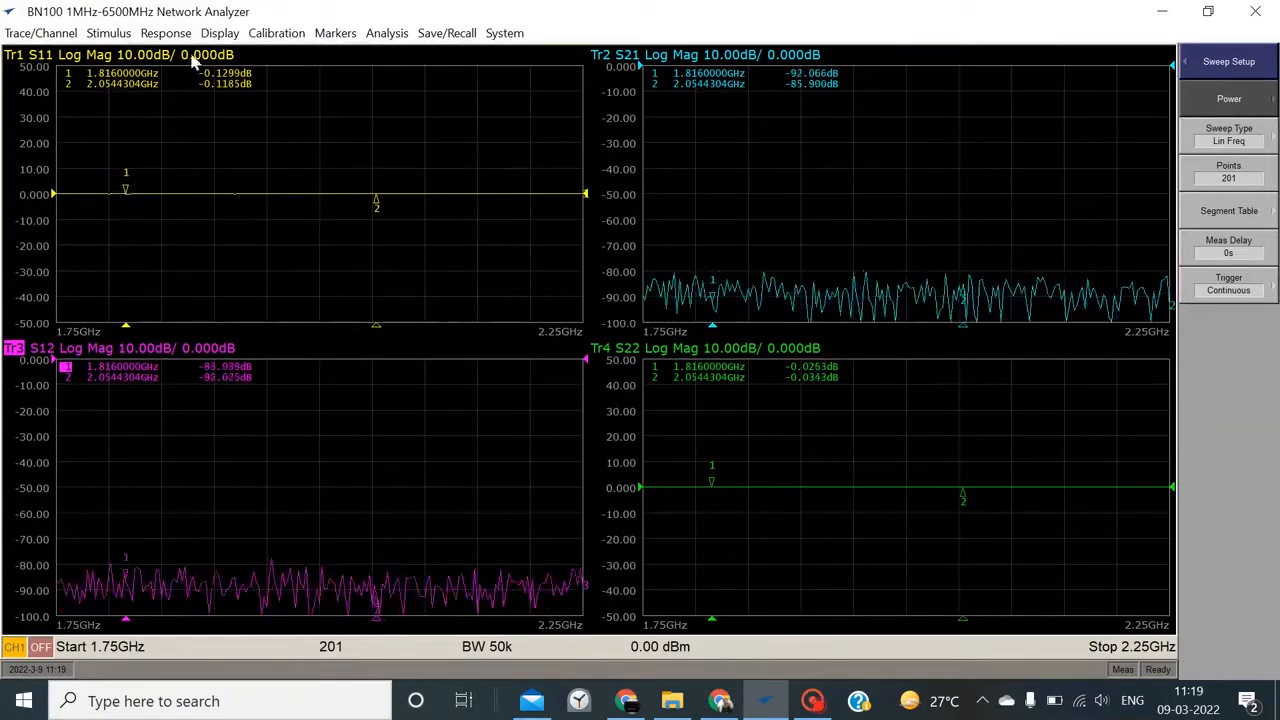
Raise the stimulus output power in increments to 5 dBm.
click(127, 37)
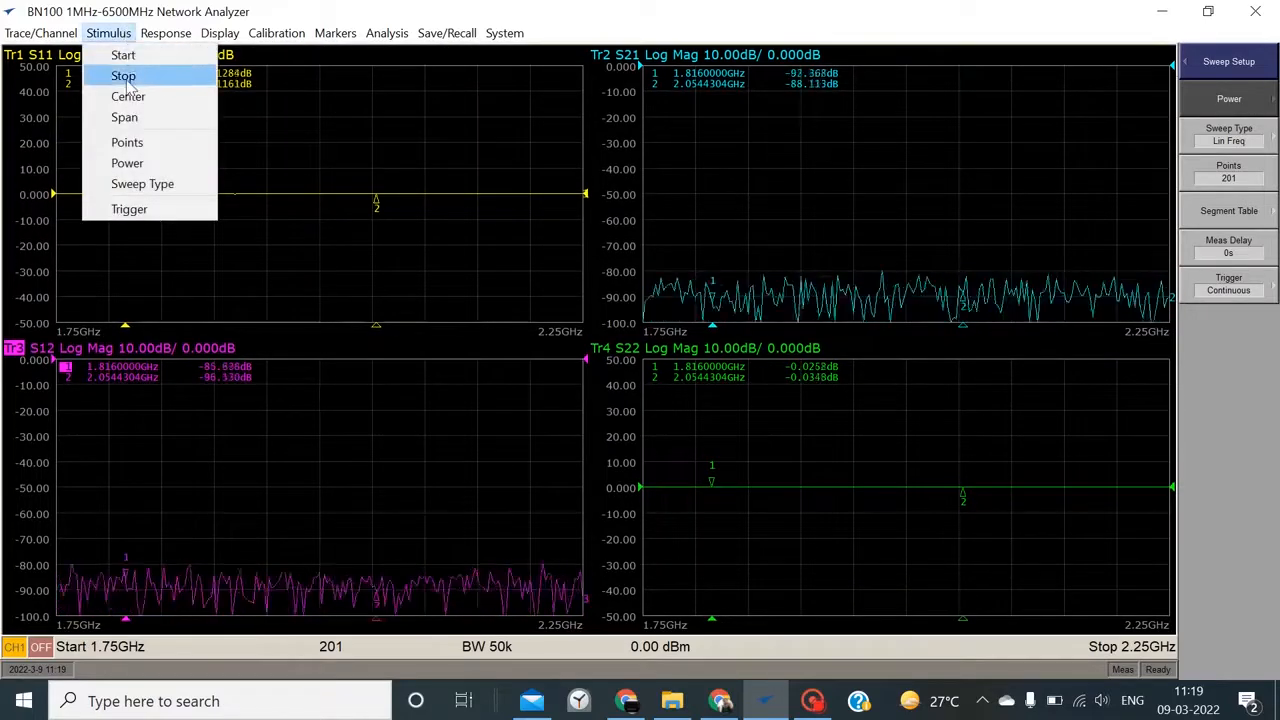
click(170, 172)
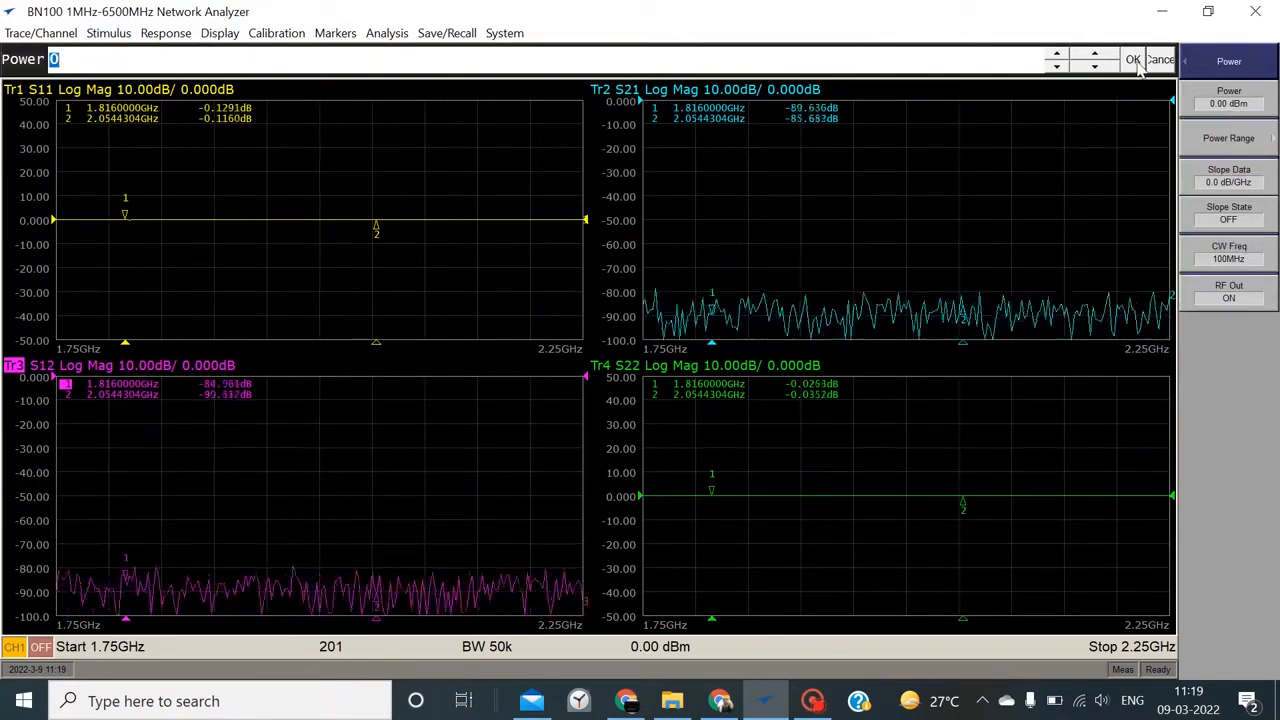
click(1098, 54)
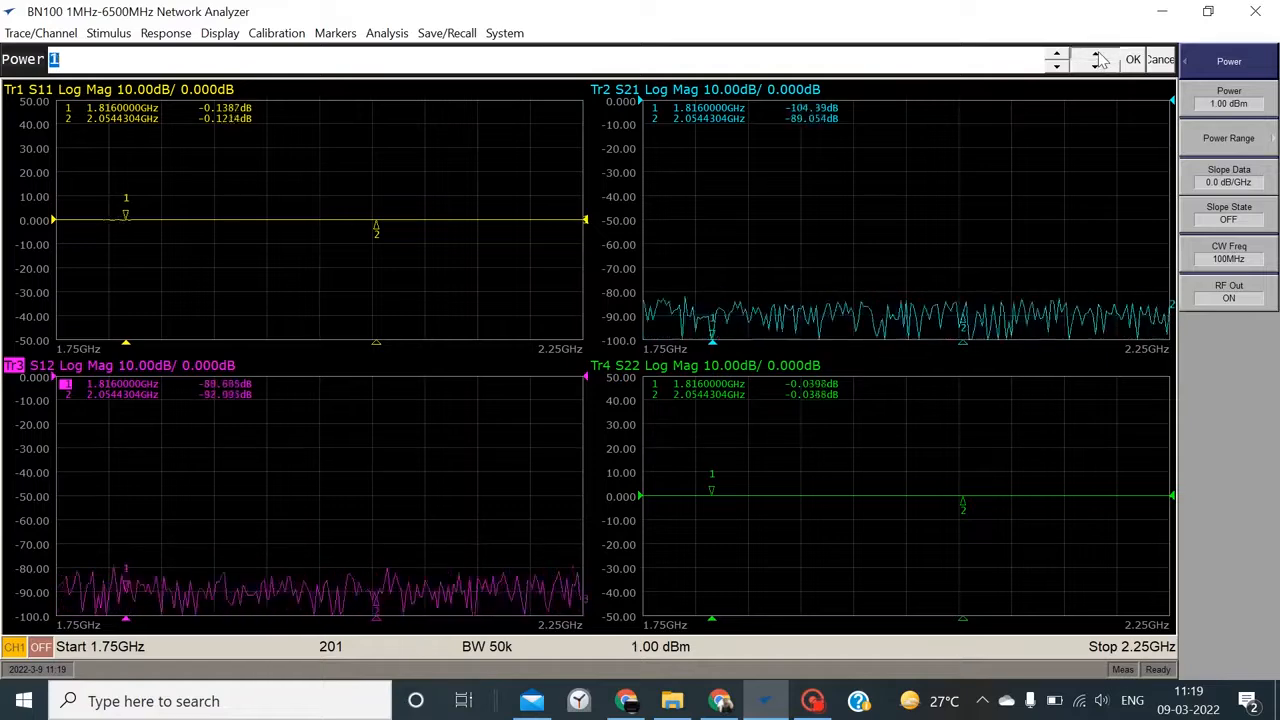
click(1098, 54)
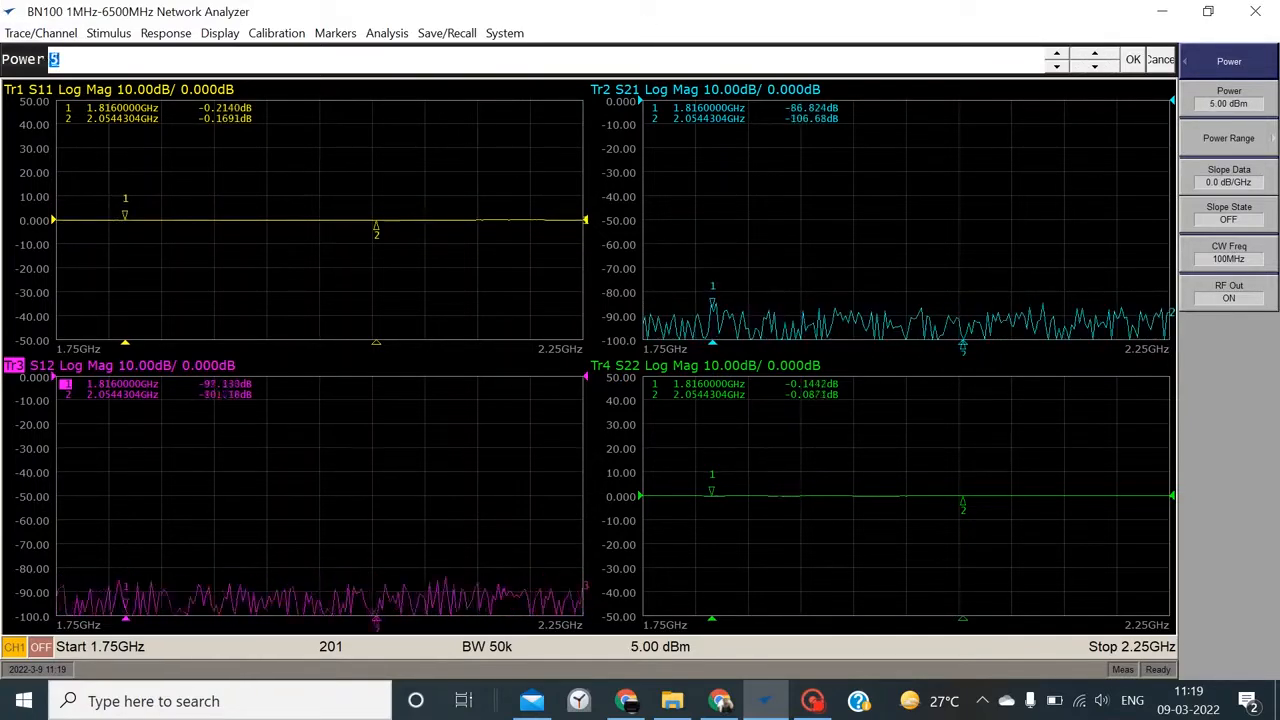
Lower the stimulus output power in increments to -50 dBm.
click(1095, 67)
click(1095, 67)
click(1095, 67)
click(1095, 67)
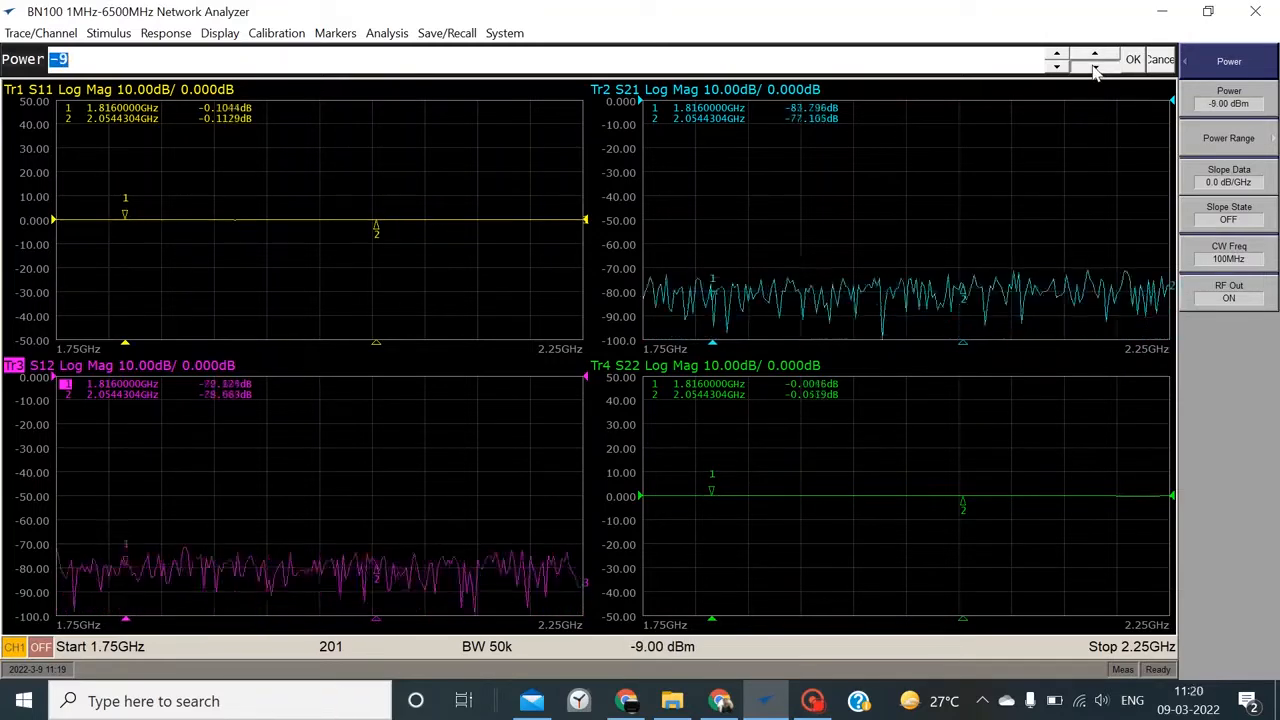
click(1095, 67)
click(1095, 67)
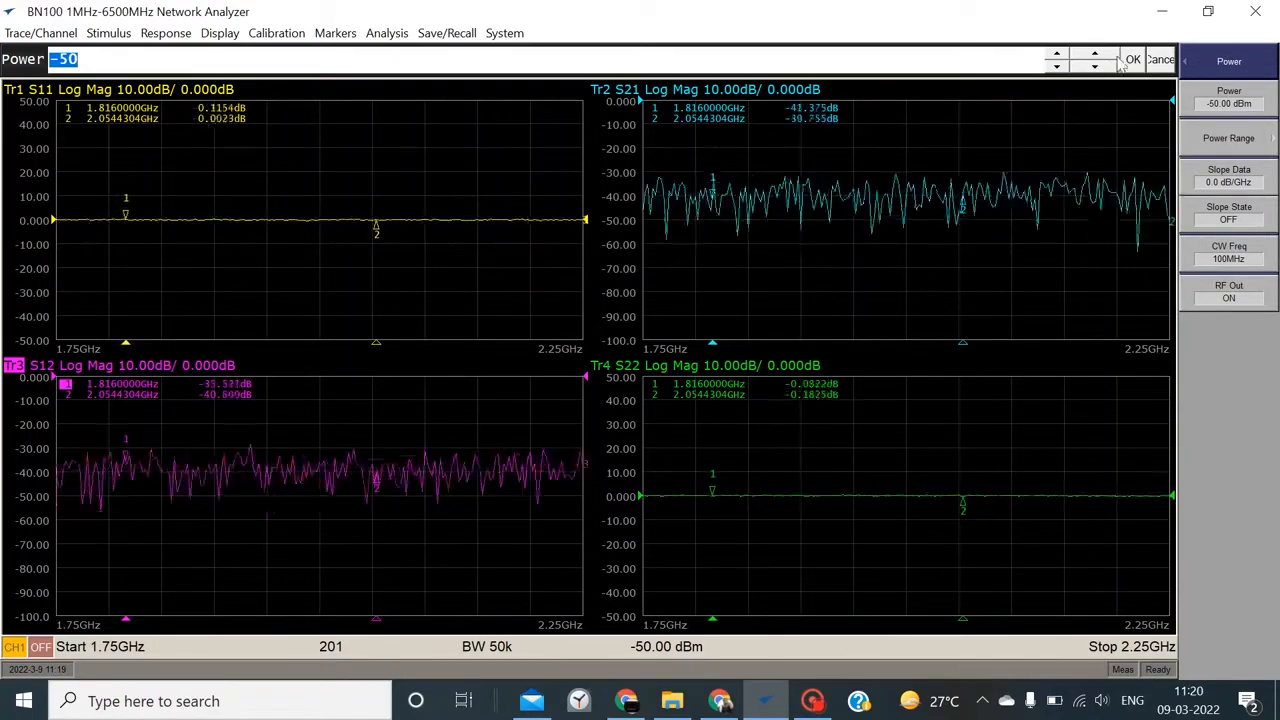
Bring the output power up to 5 dBm, reduce it to 0 dBm and confirm the value.
click(1111, 50)
click(1111, 50)
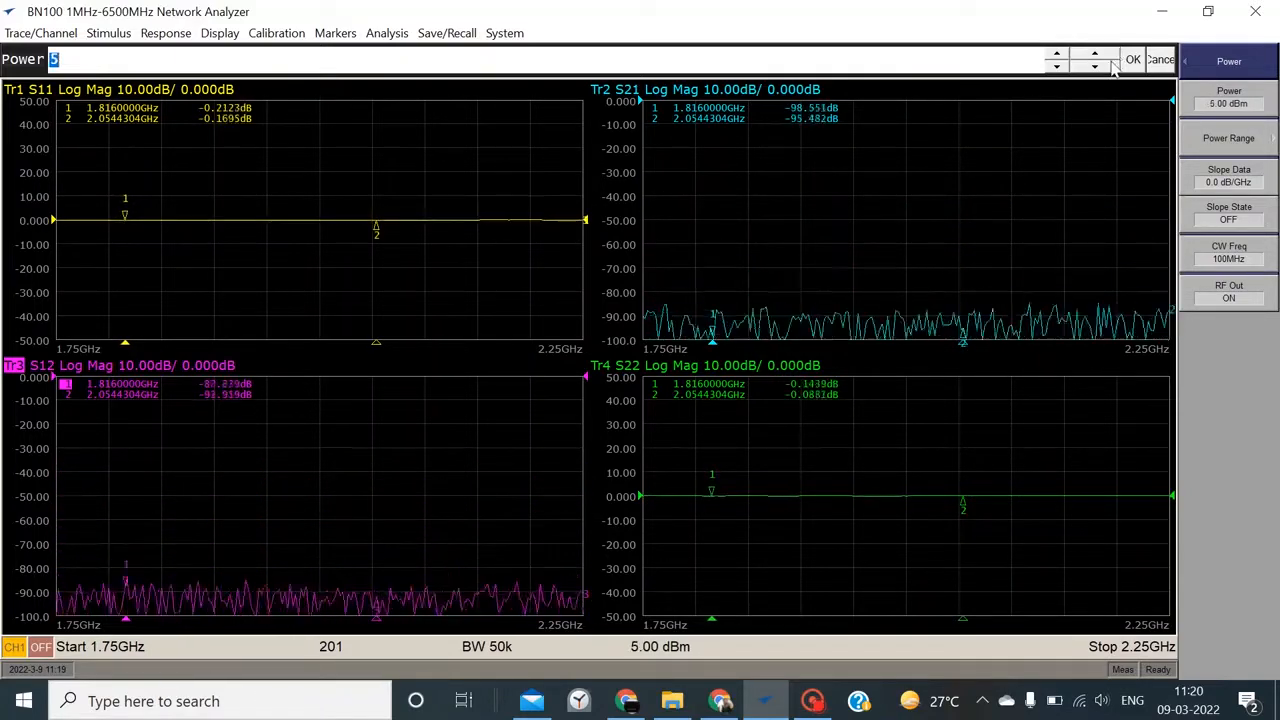
click(1107, 66)
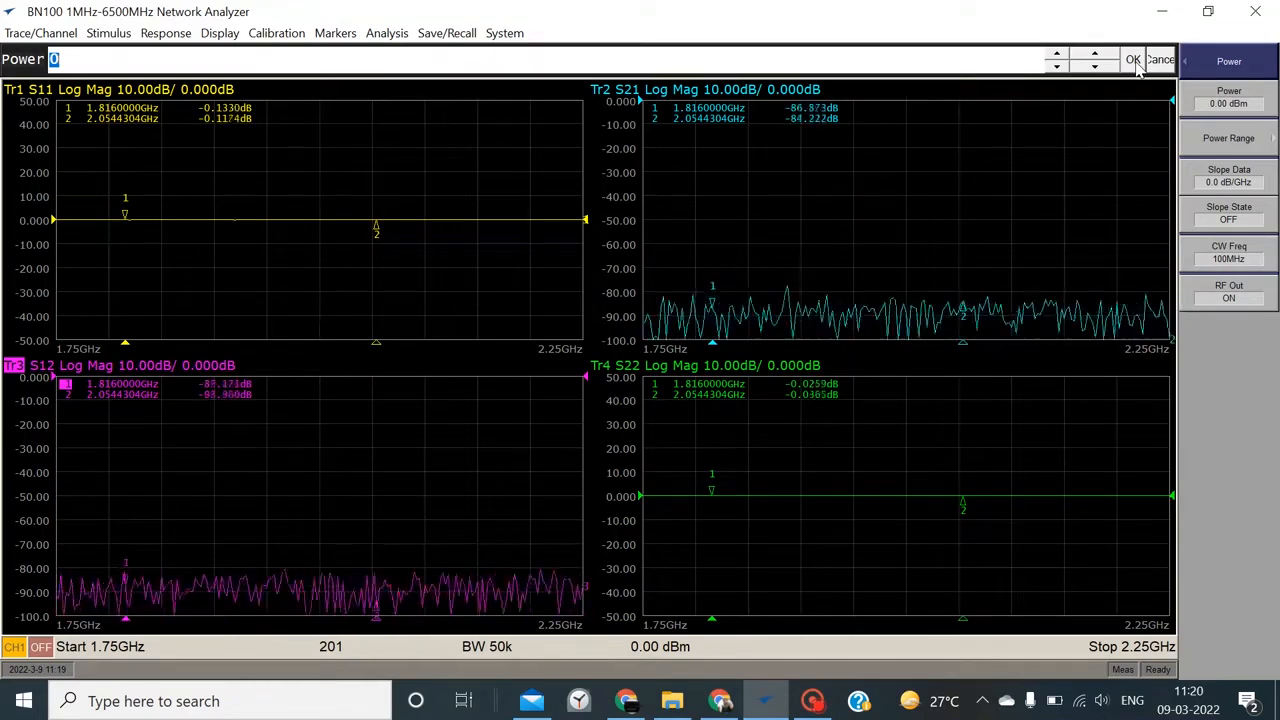
click(1134, 59)
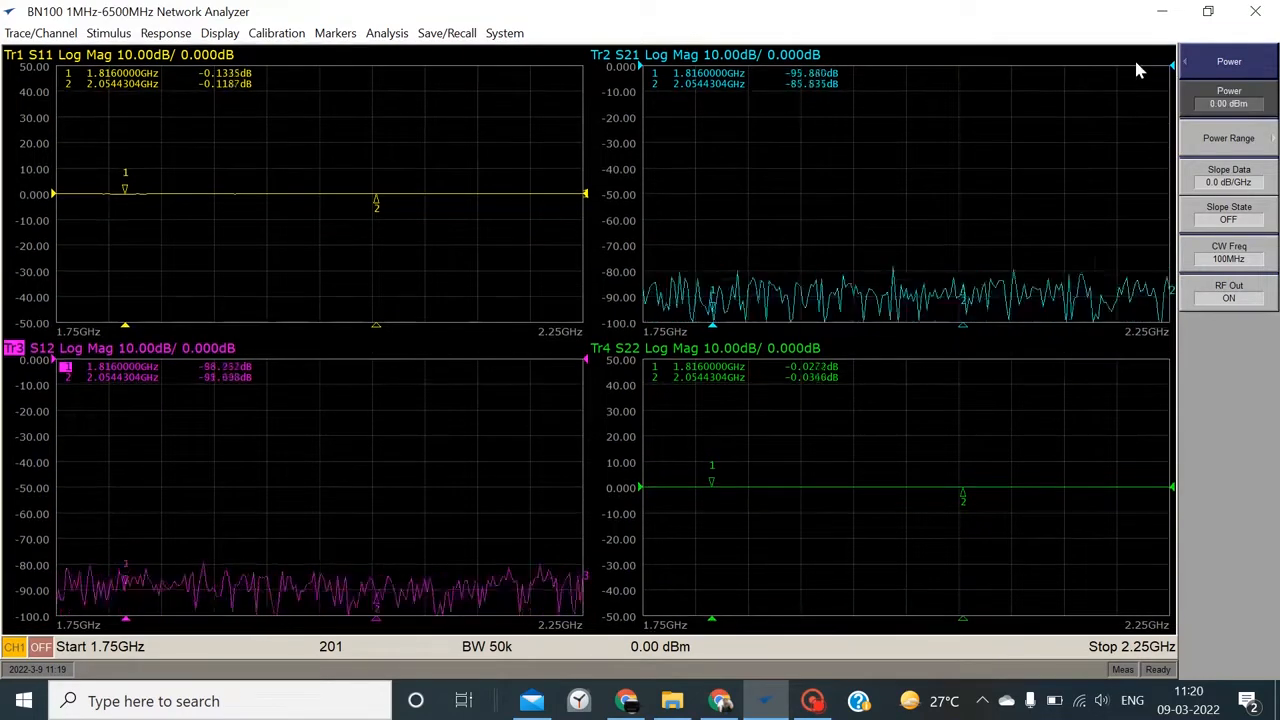
Change the sweep type to Log Freq.
click(107, 35)
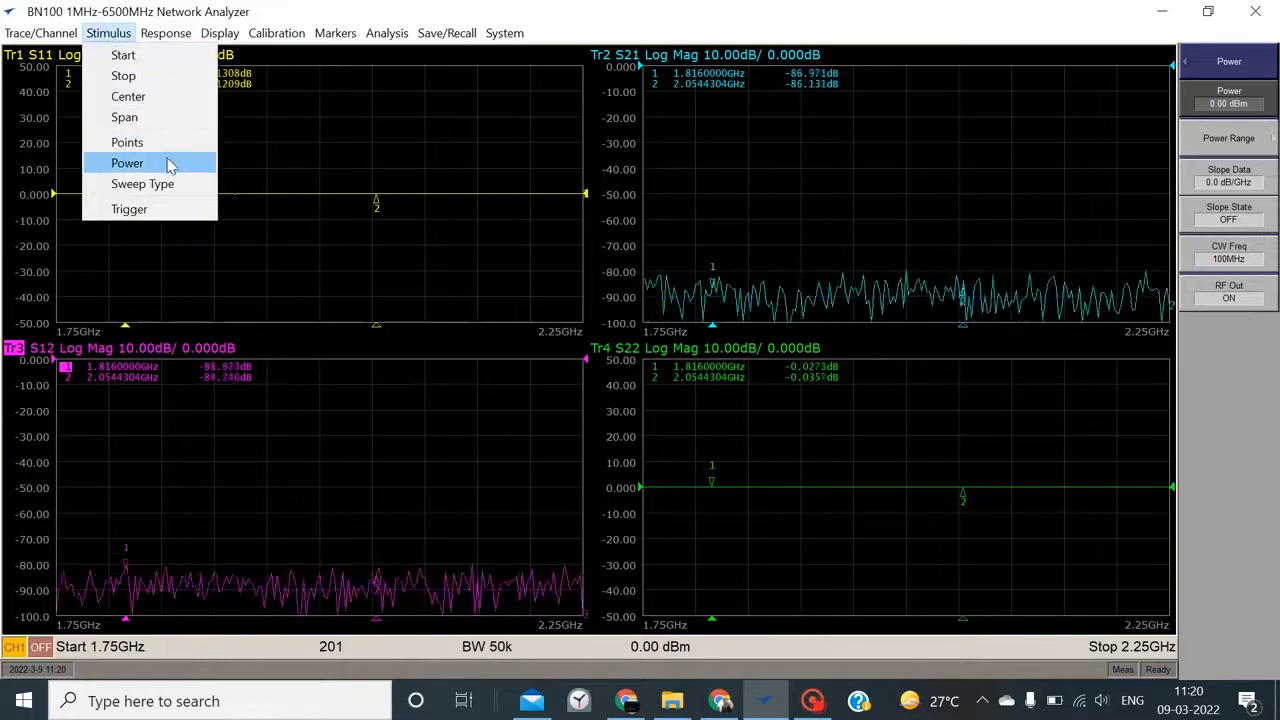
click(143, 184)
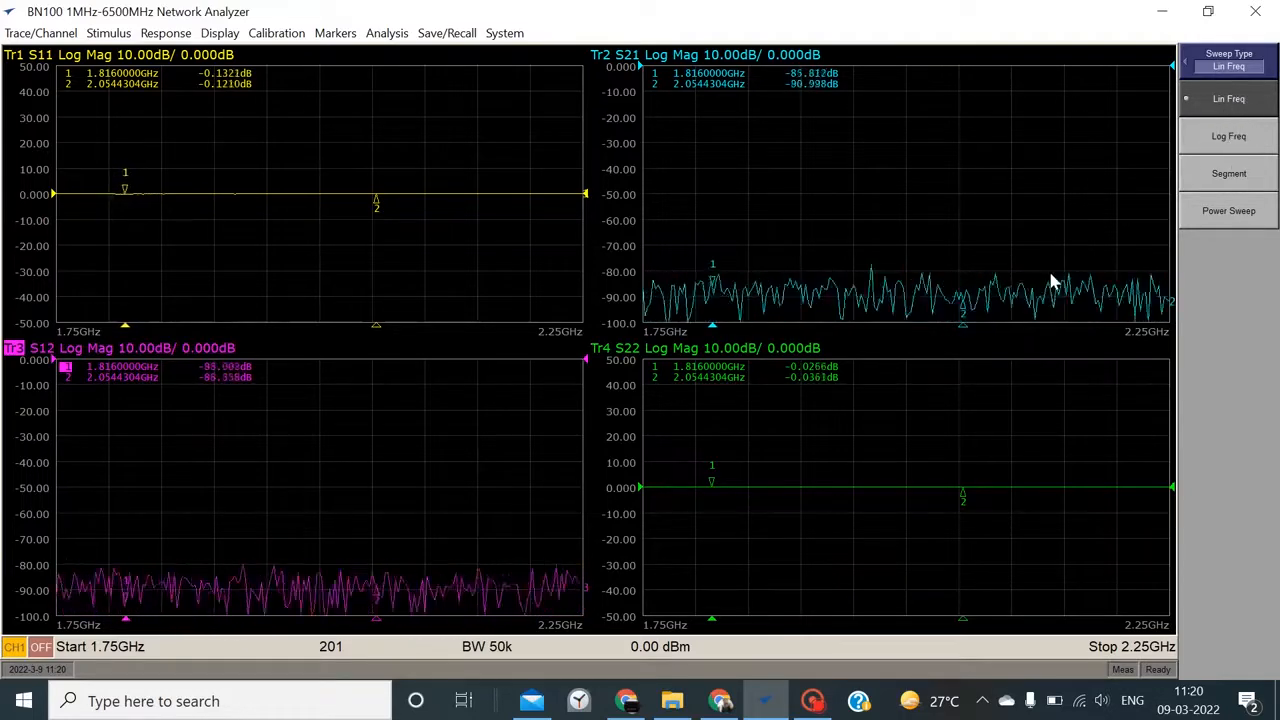
click(1248, 138)
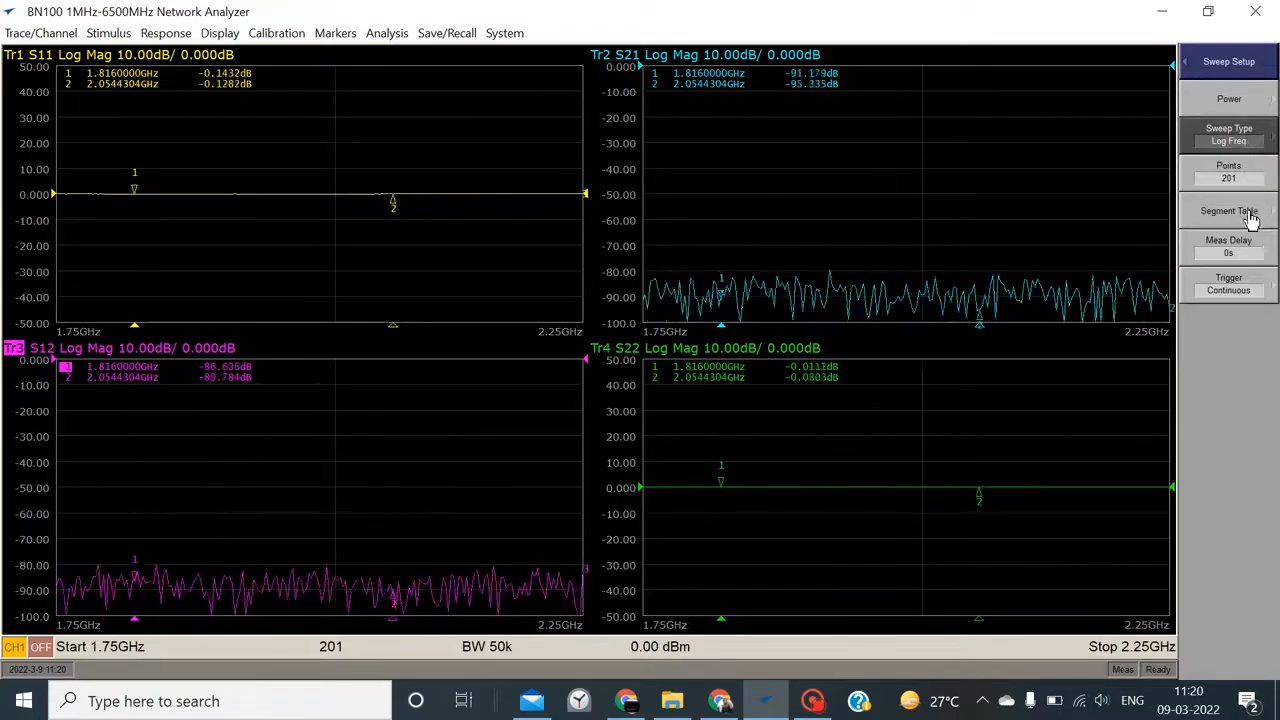
Review the power settings and the power range's start, stop, center and span values.
click(1235, 108)
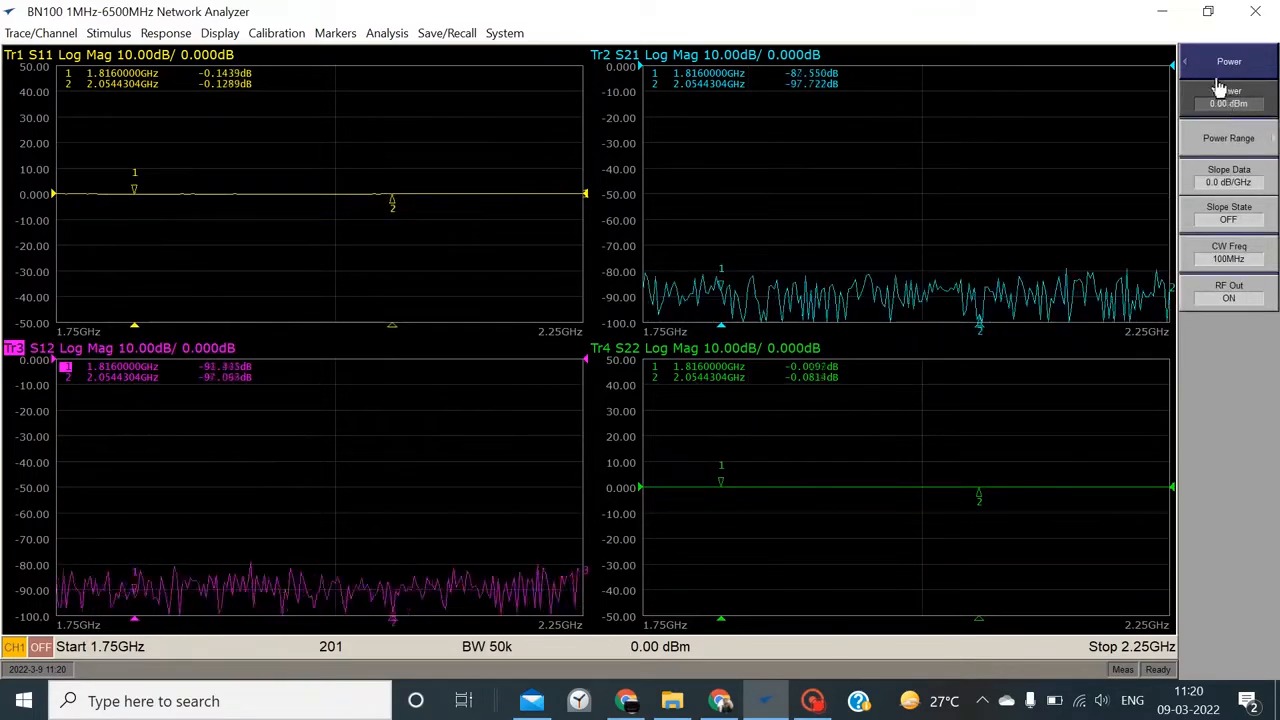
click(1211, 75)
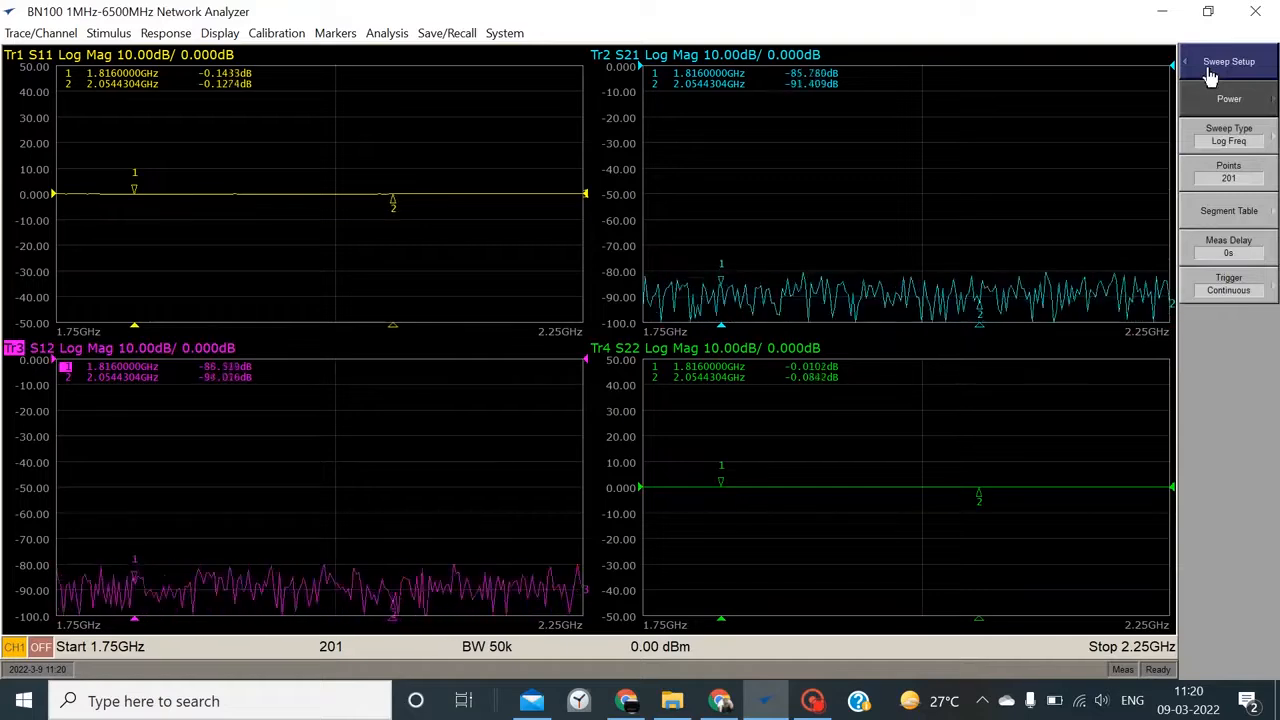
click(1211, 75)
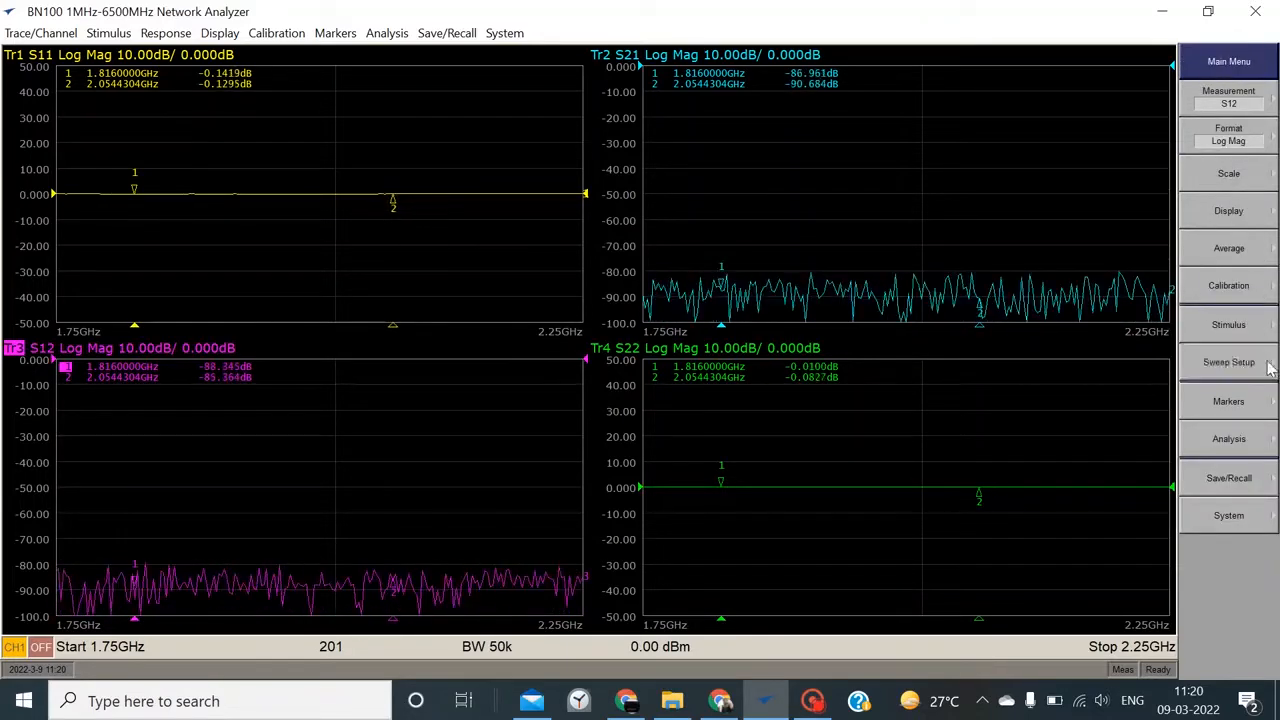
click(1250, 362)
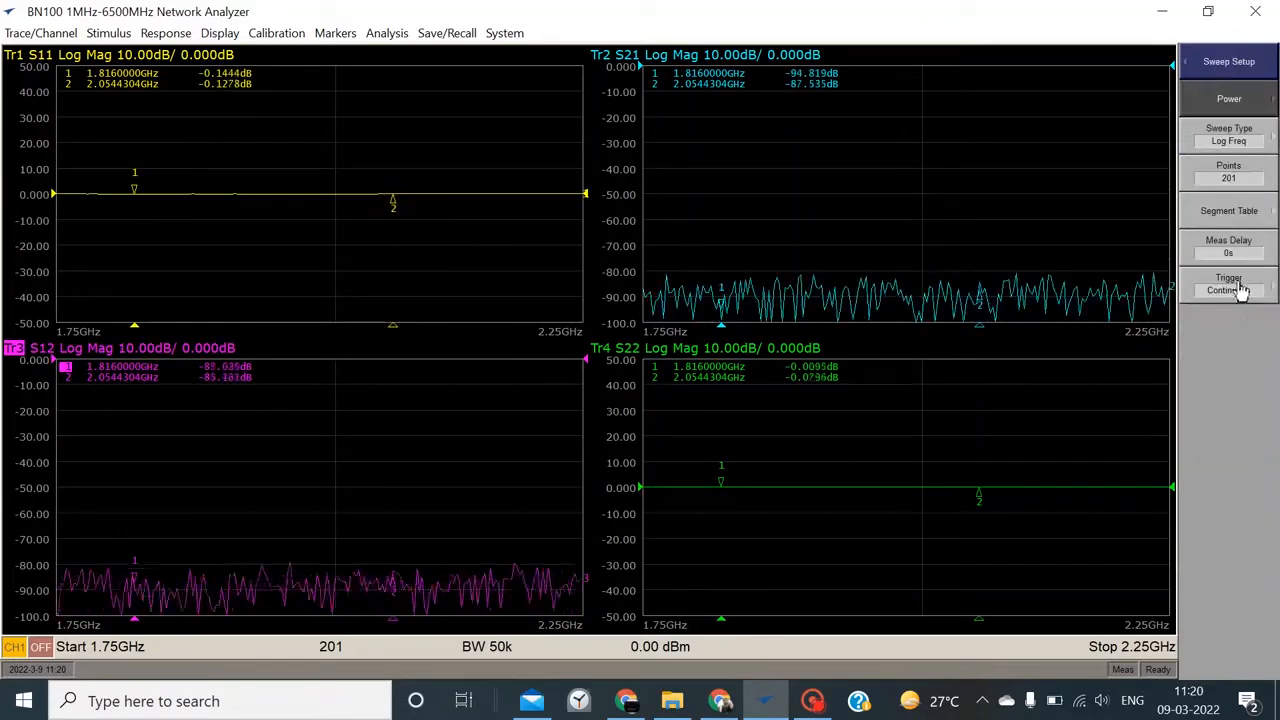
click(110, 34)
click(205, 163)
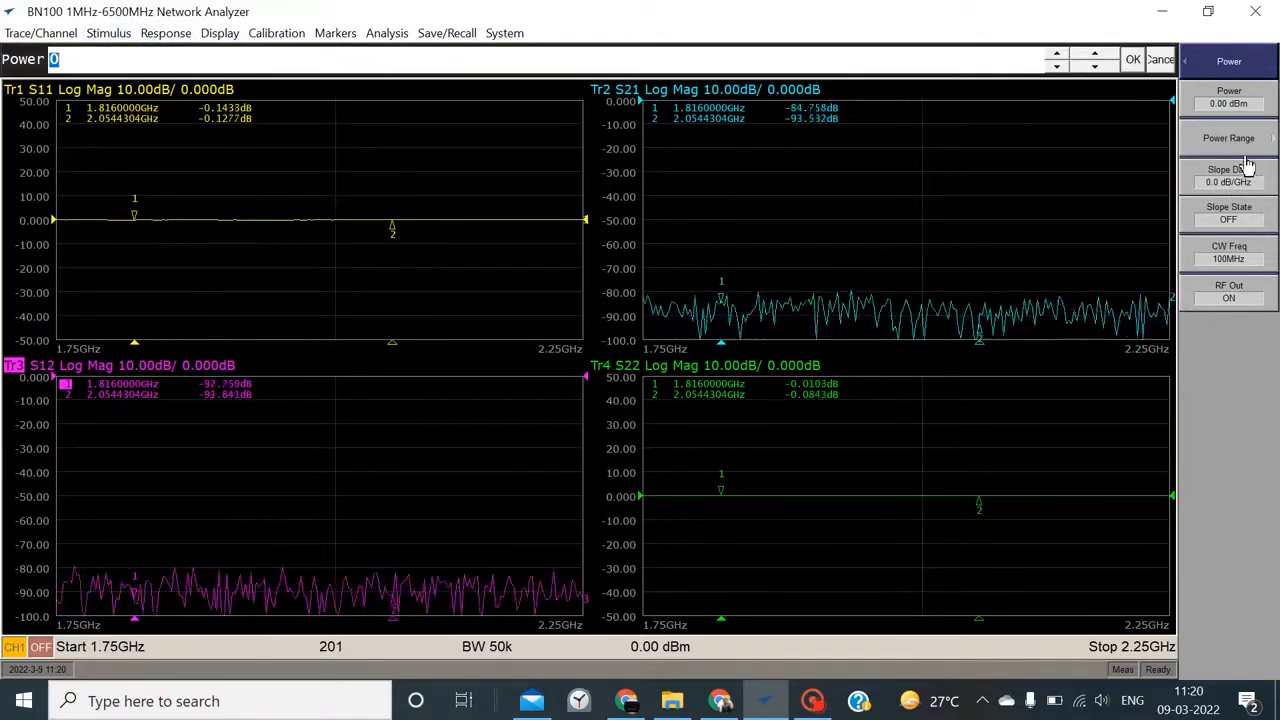
click(1240, 109)
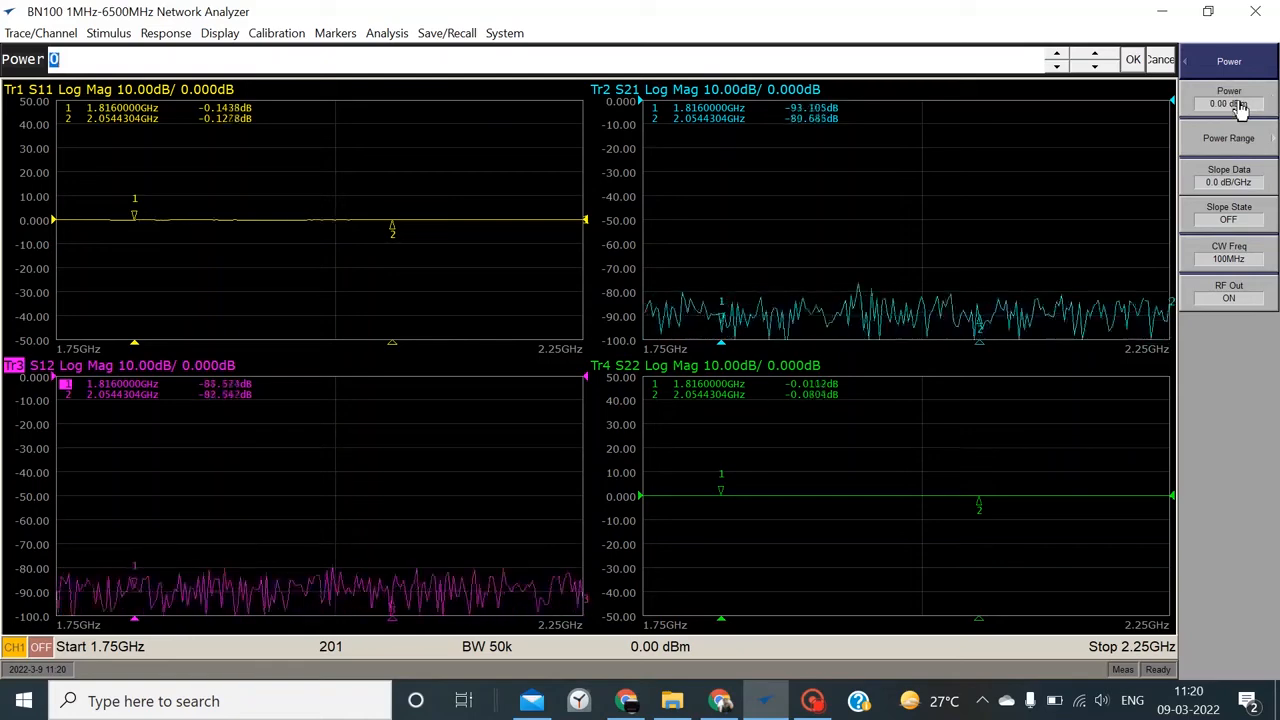
click(1240, 140)
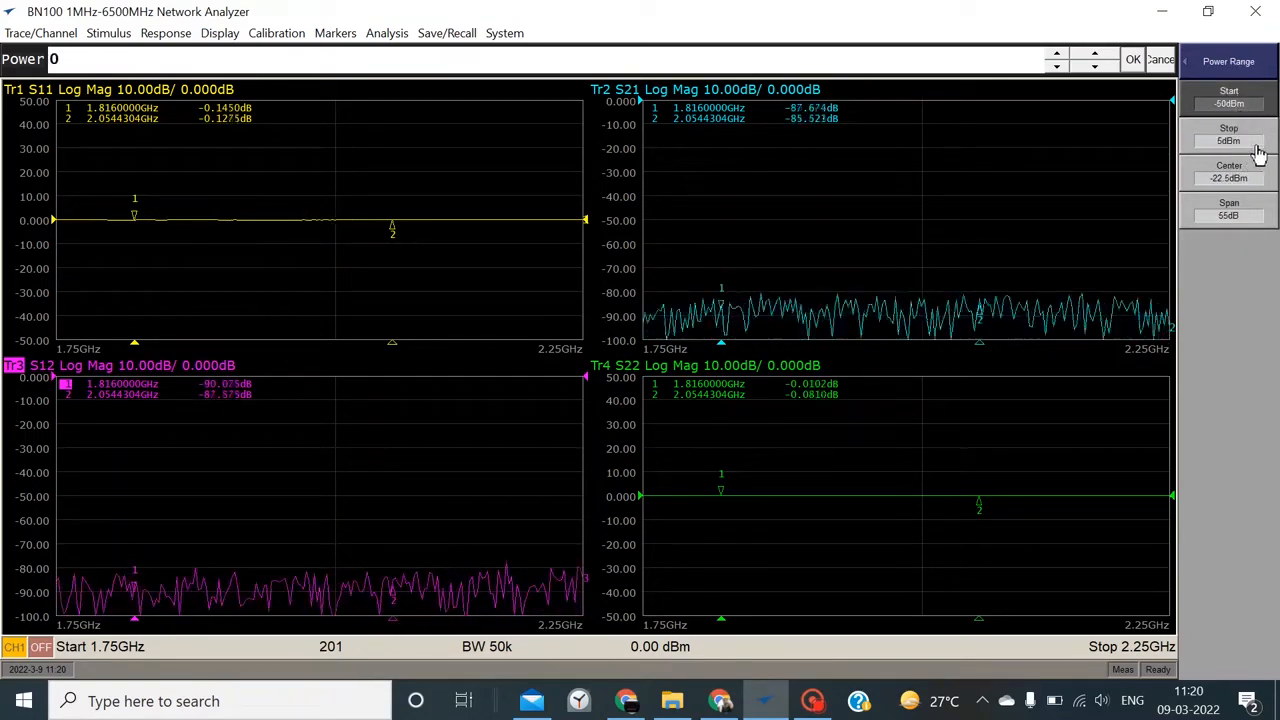
click(1209, 72)
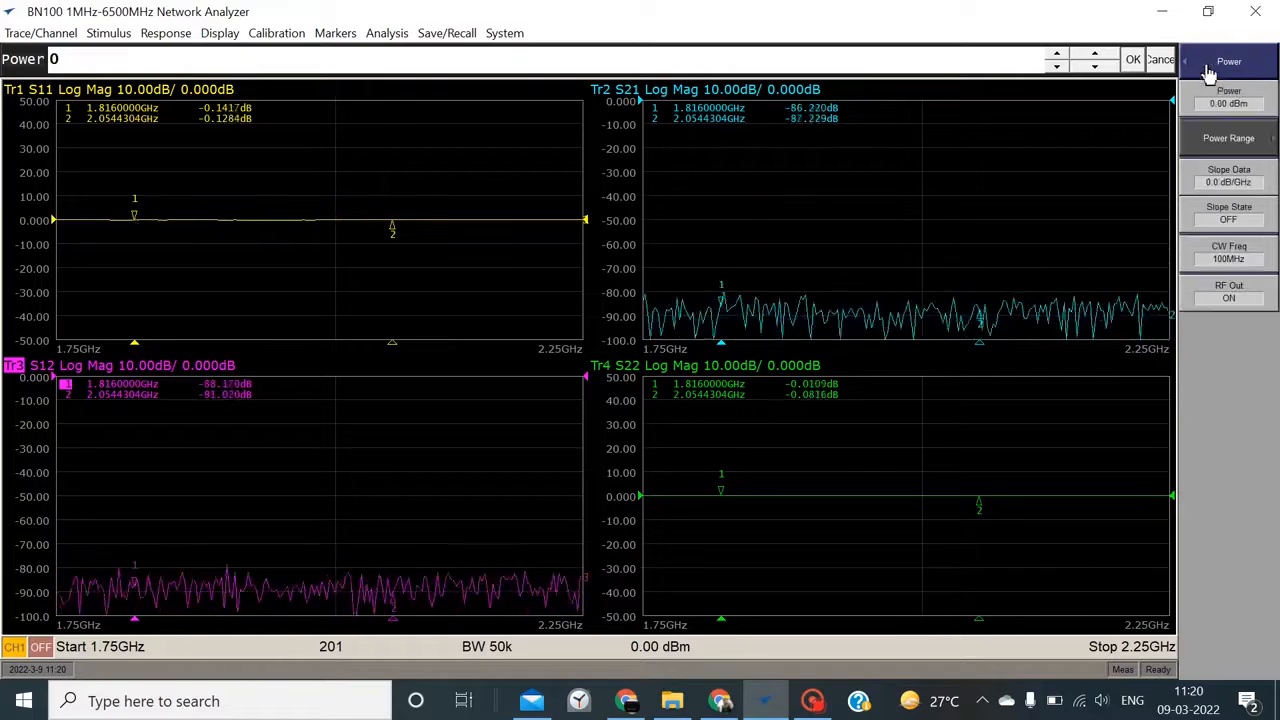
Toggle the RF output off and on repeatedly, leaving it on.
click(1236, 298)
click(1238, 300)
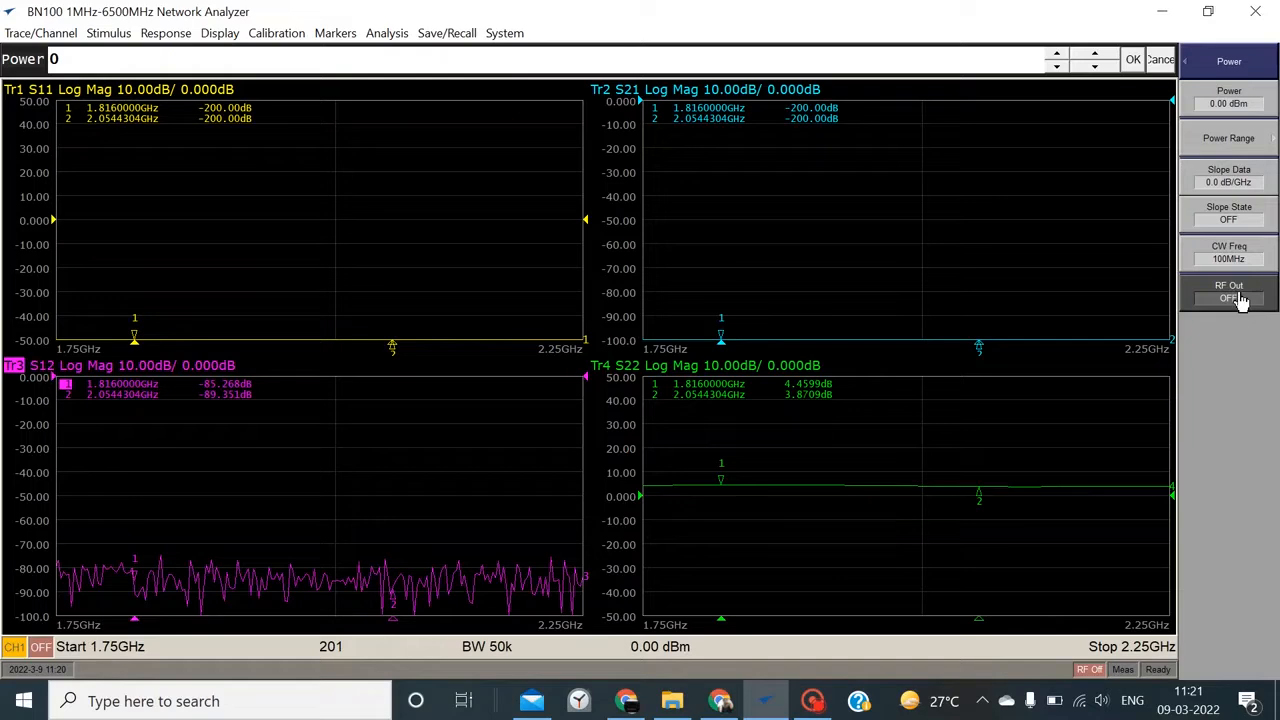
click(1238, 299)
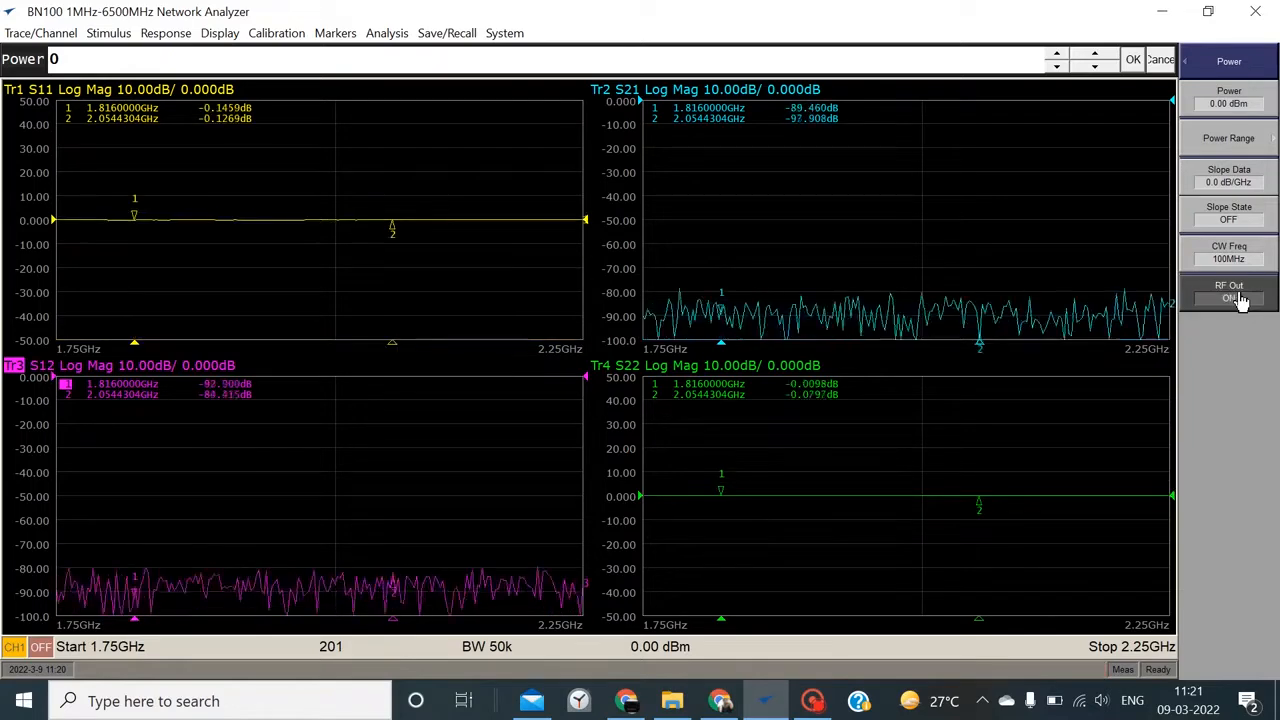
click(1240, 301)
click(1240, 301)
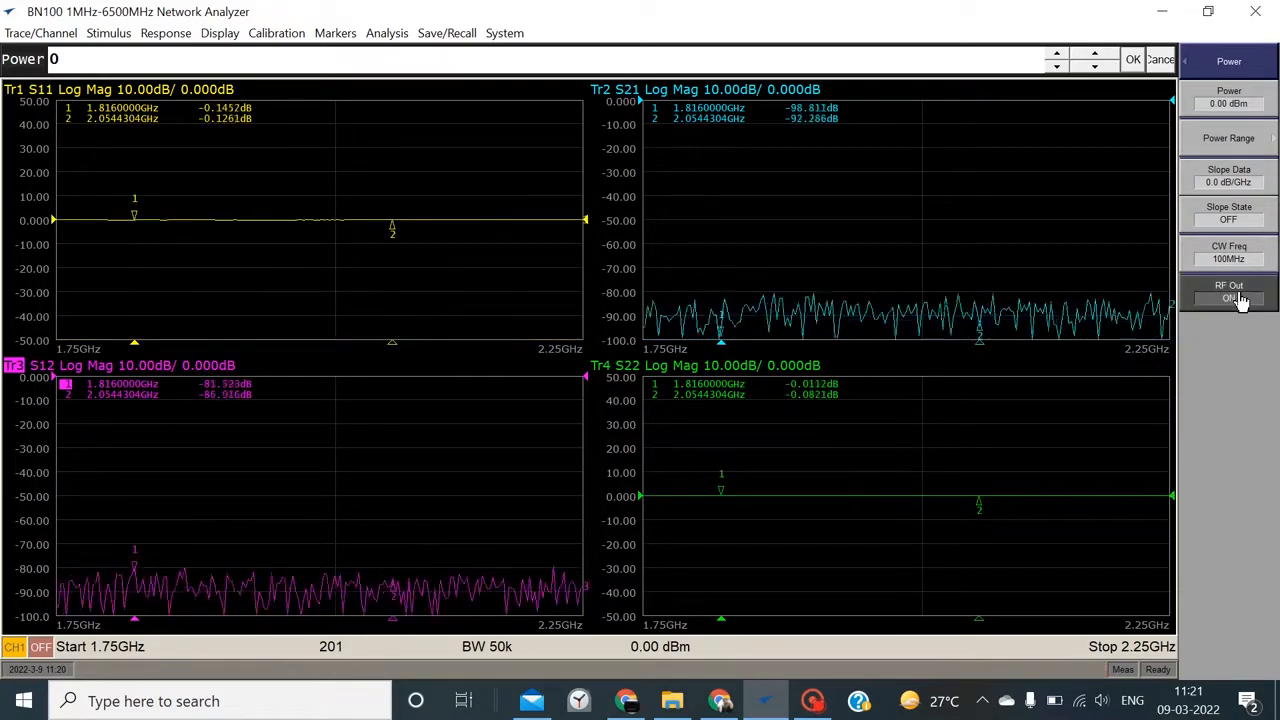
Change the sweep type to Lin Freq.
click(1193, 68)
click(1193, 68)
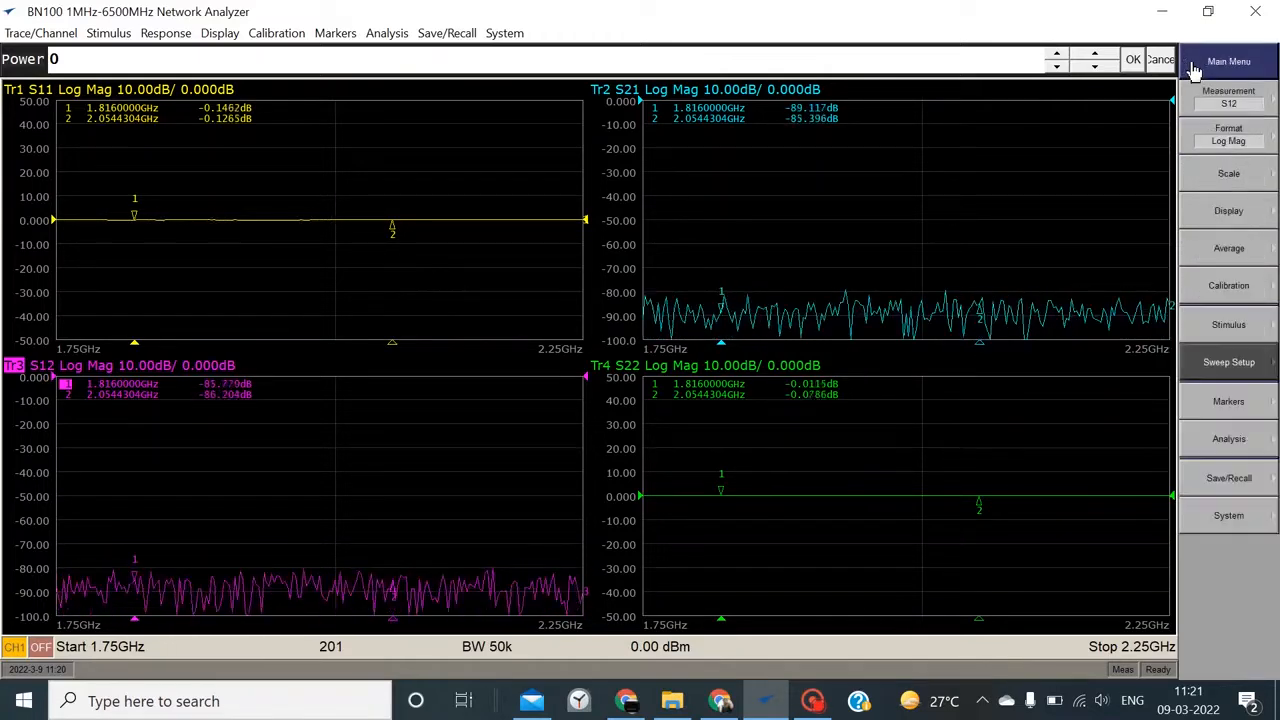
click(108, 33)
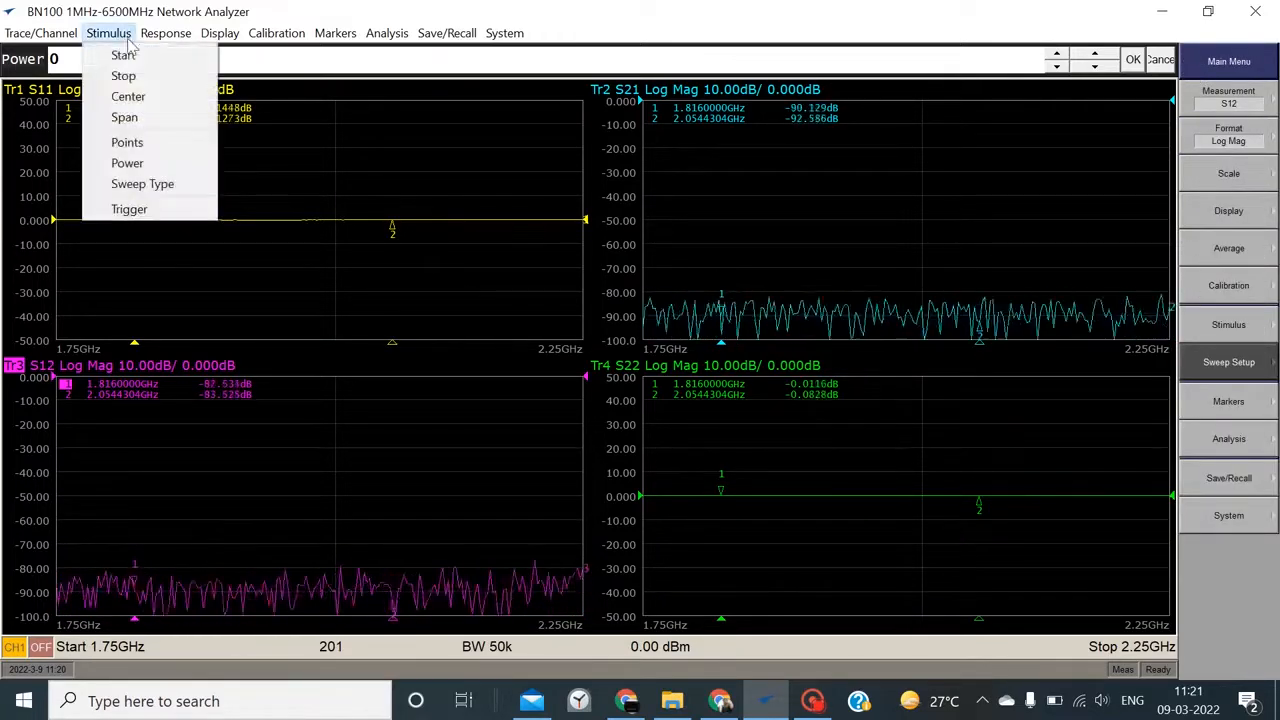
click(143, 184)
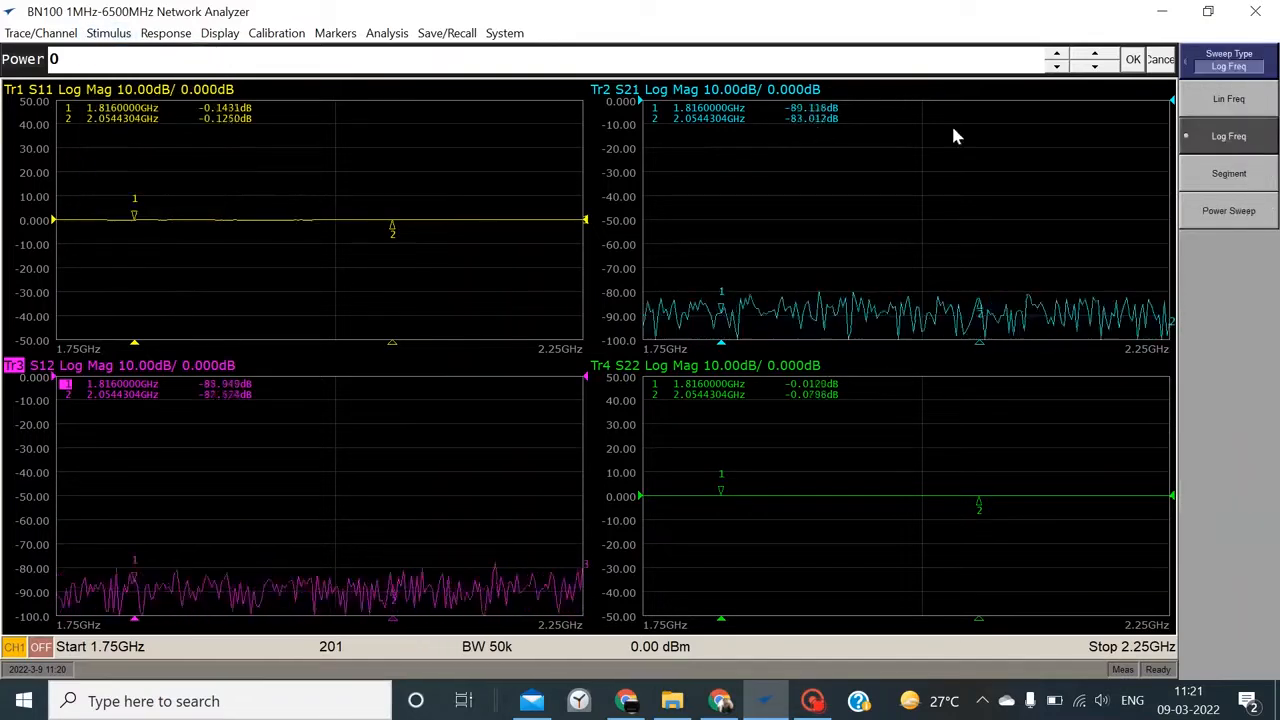
click(1218, 104)
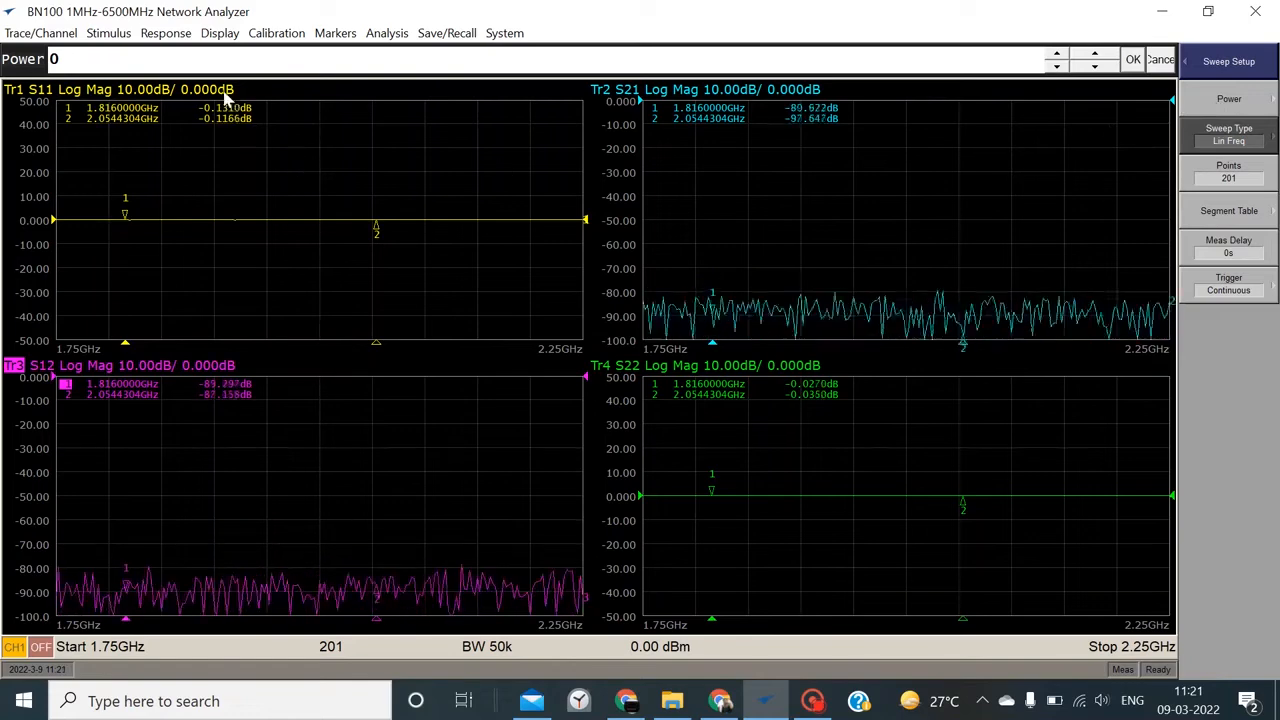
Try the Hold and Single trigger modes and return the trigger to Continuous.
click(108, 33)
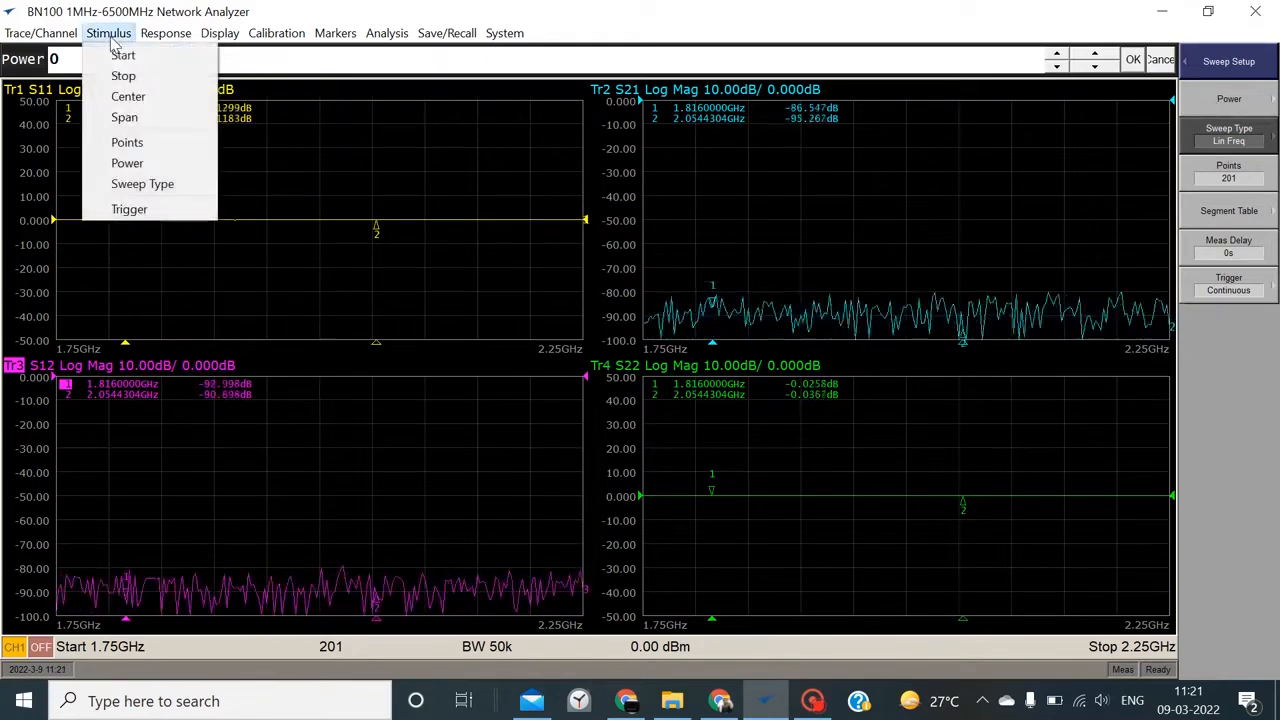
click(155, 216)
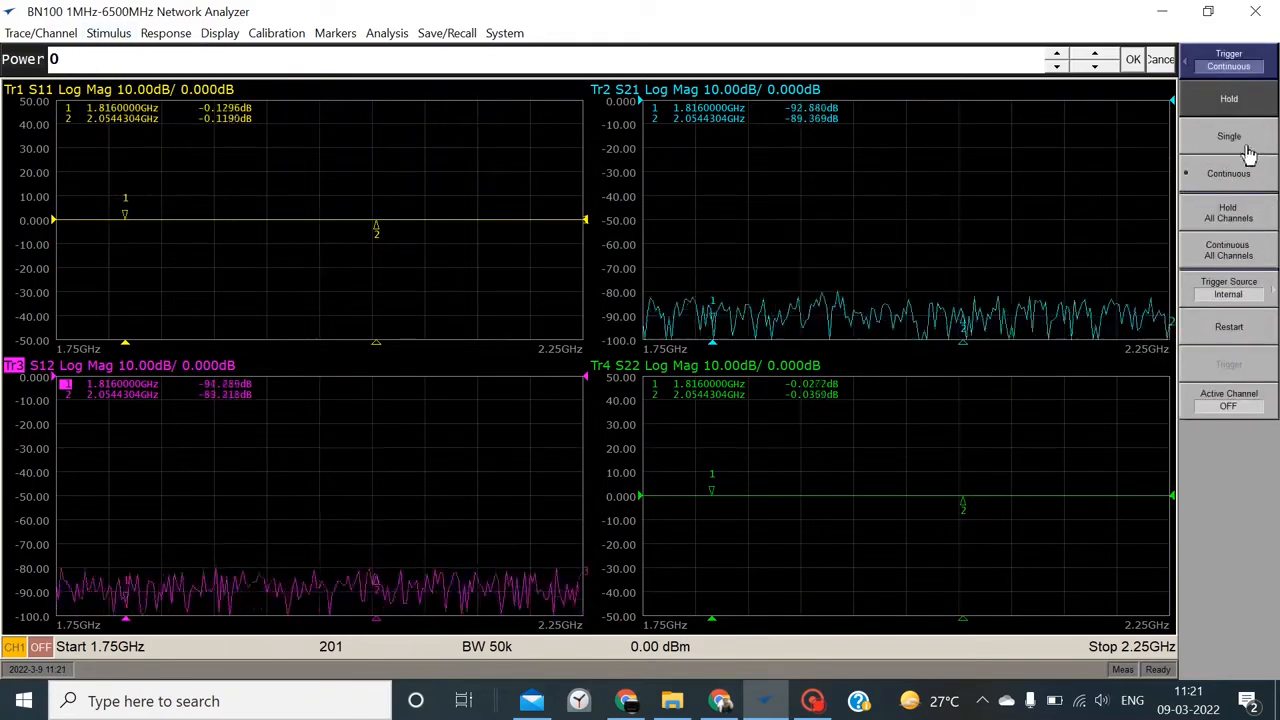
click(1230, 108)
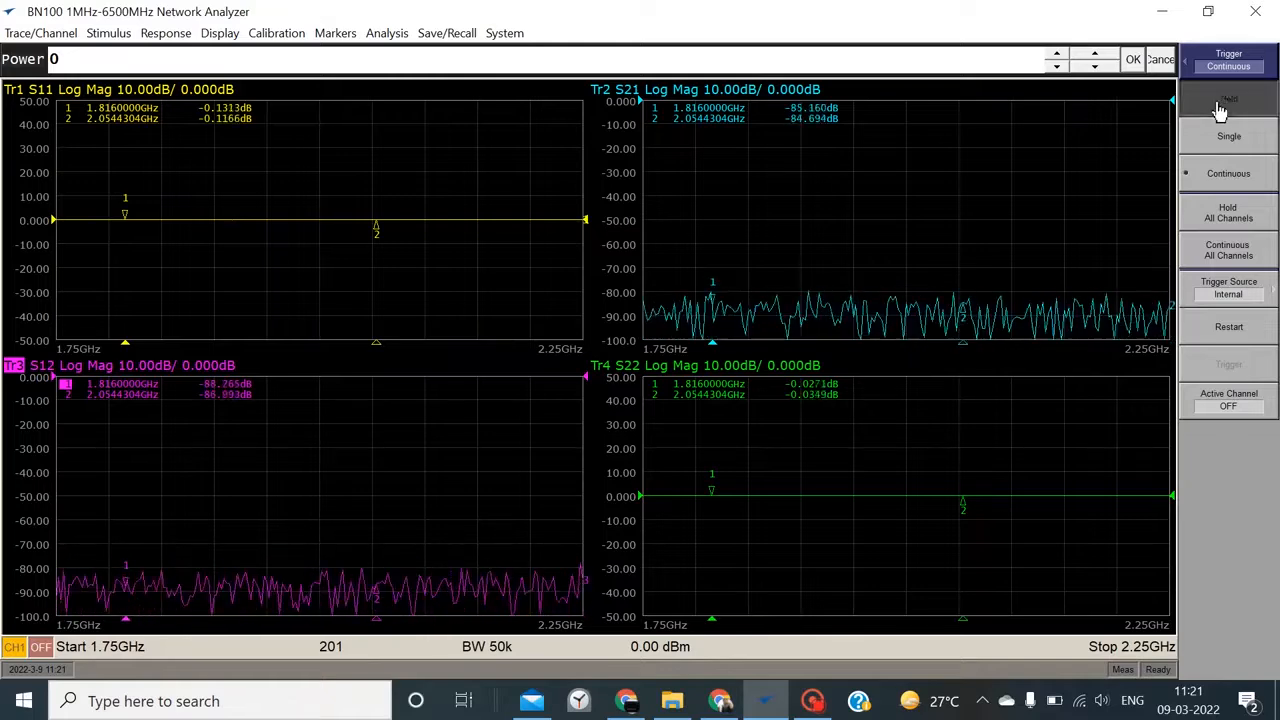
click(1227, 140)
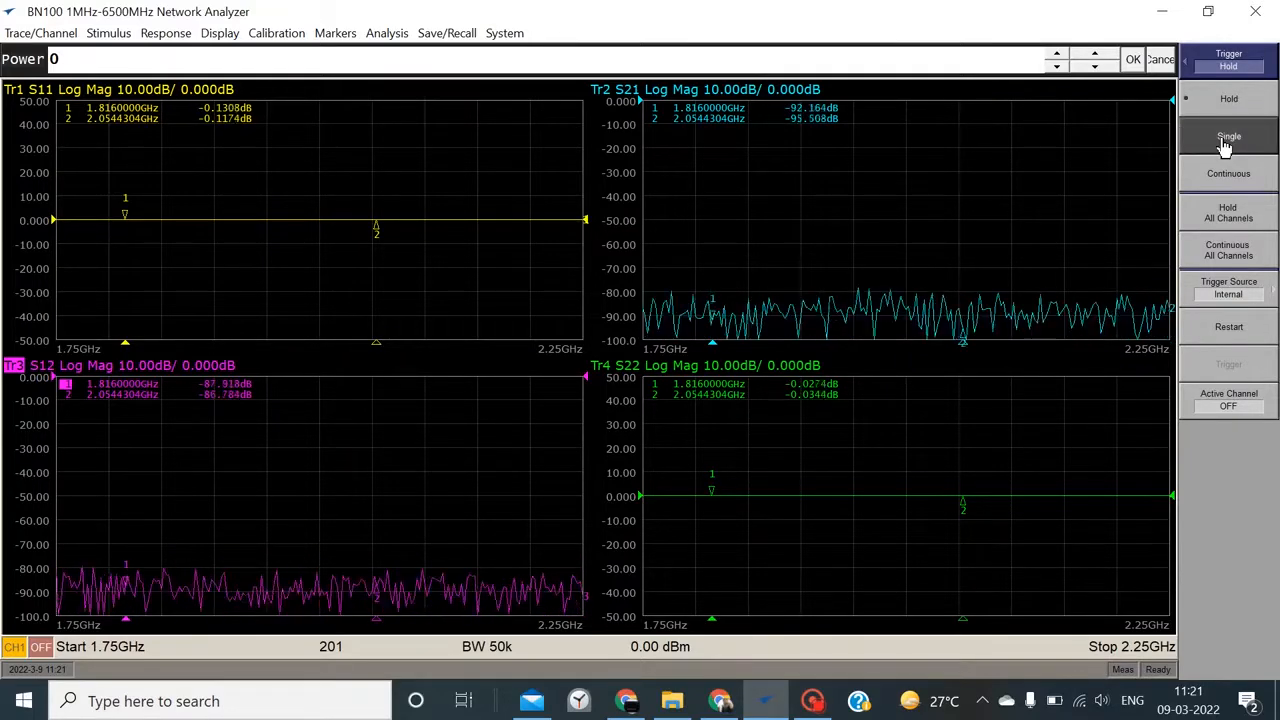
click(1227, 140)
click(1225, 140)
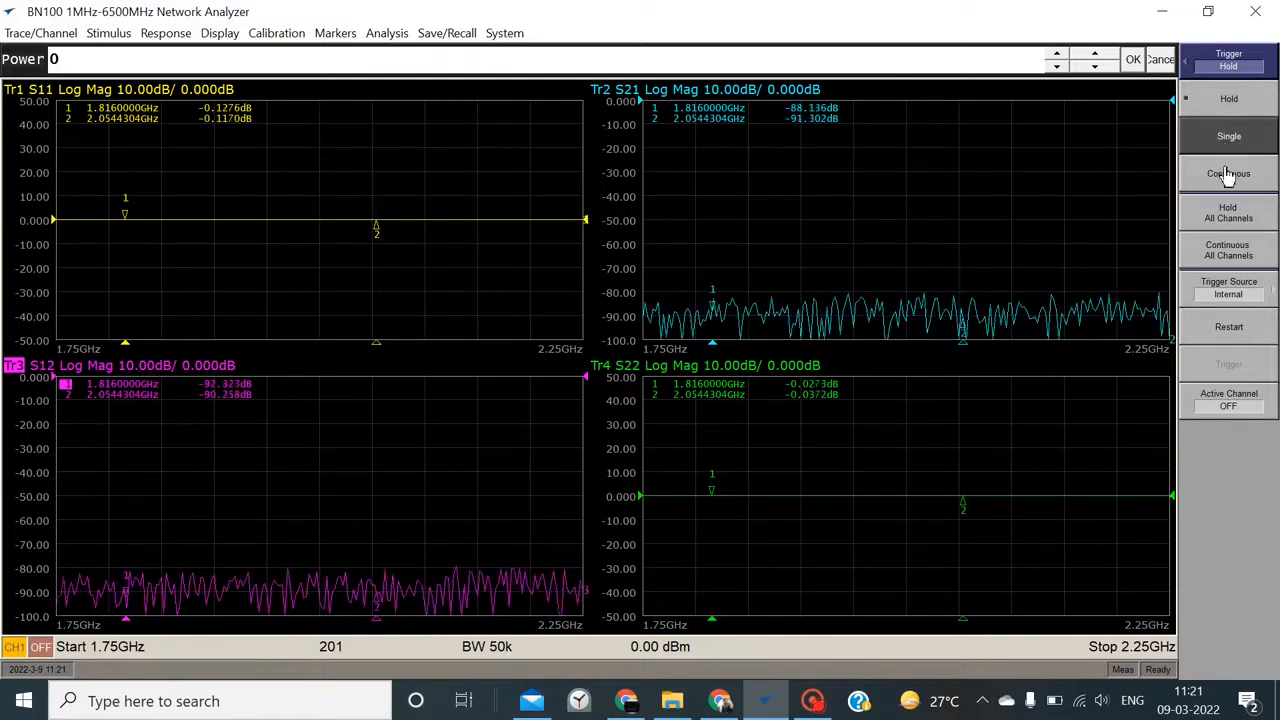
click(1227, 174)
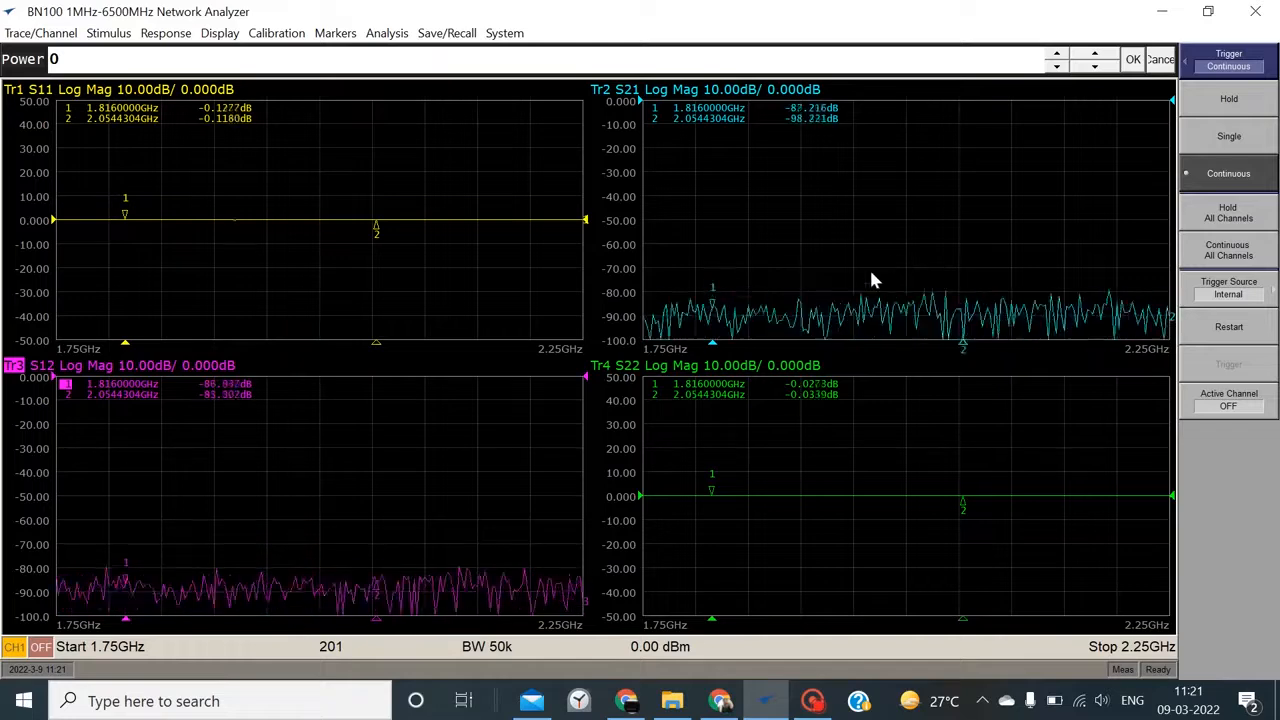
Hold the trigger on all channels, restore continuous triggering on all channels, and review the trigger source options.
click(1235, 222)
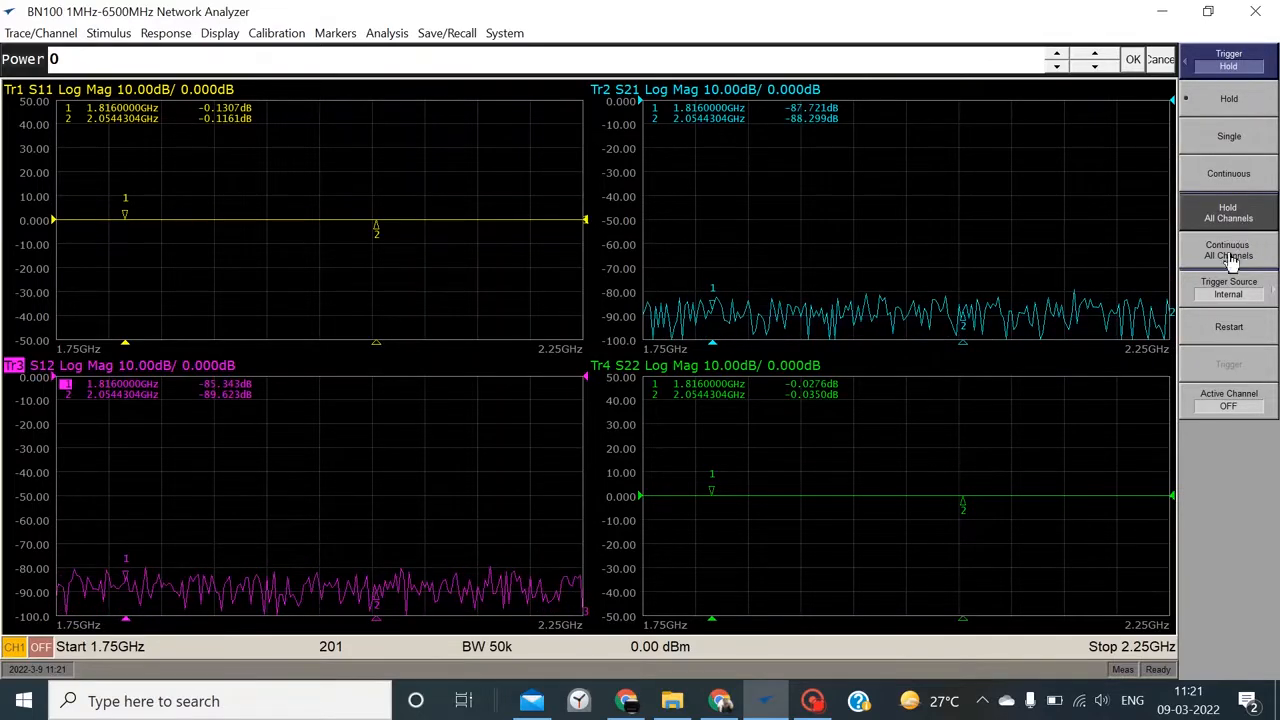
click(1232, 256)
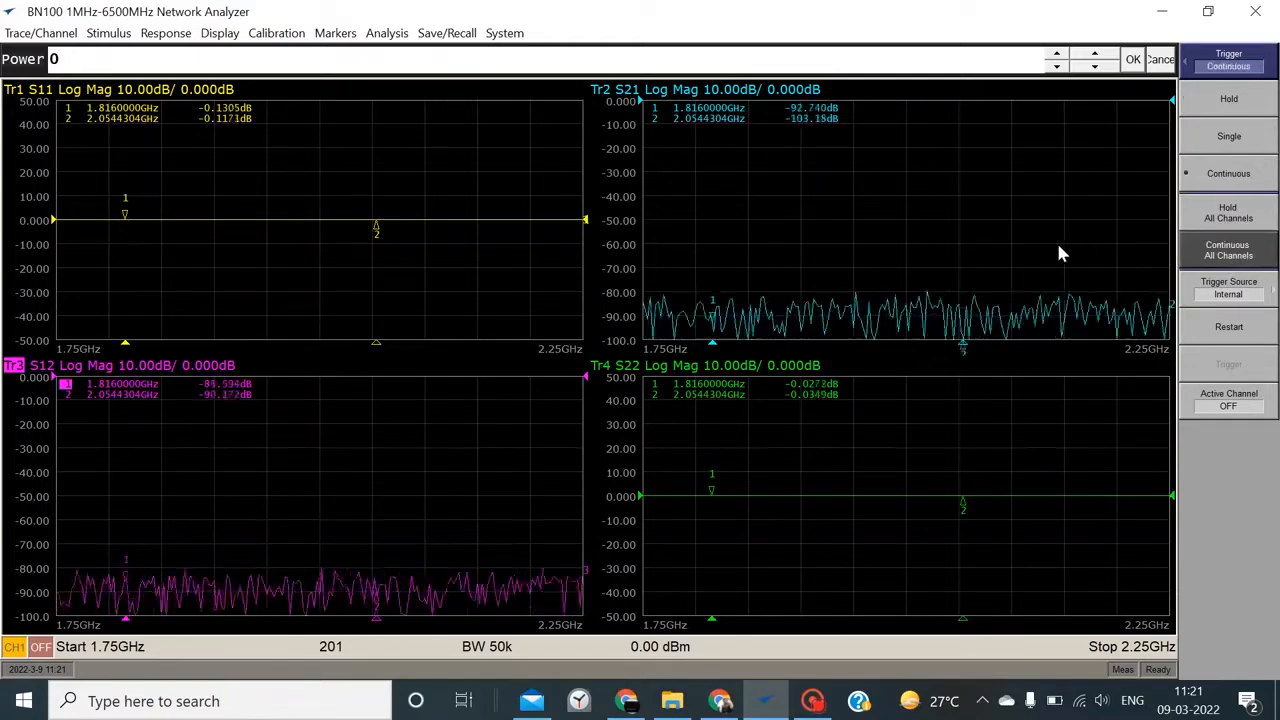
click(1263, 290)
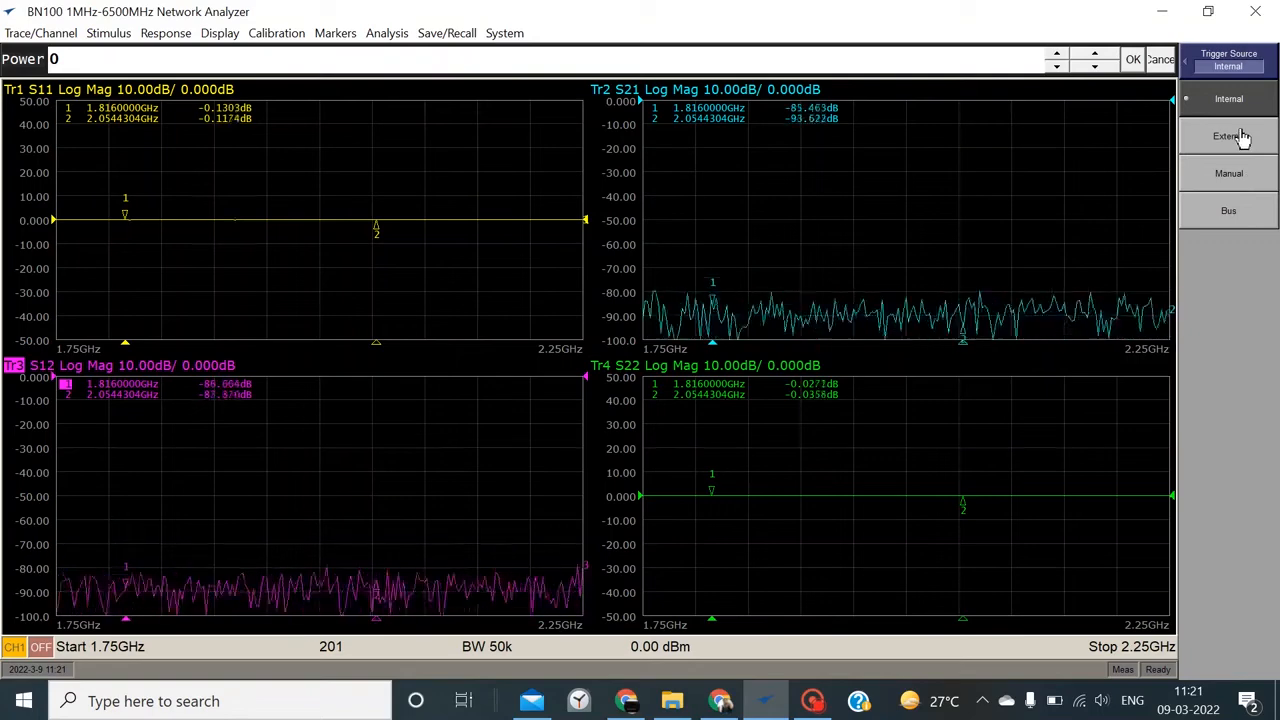
click(1196, 64)
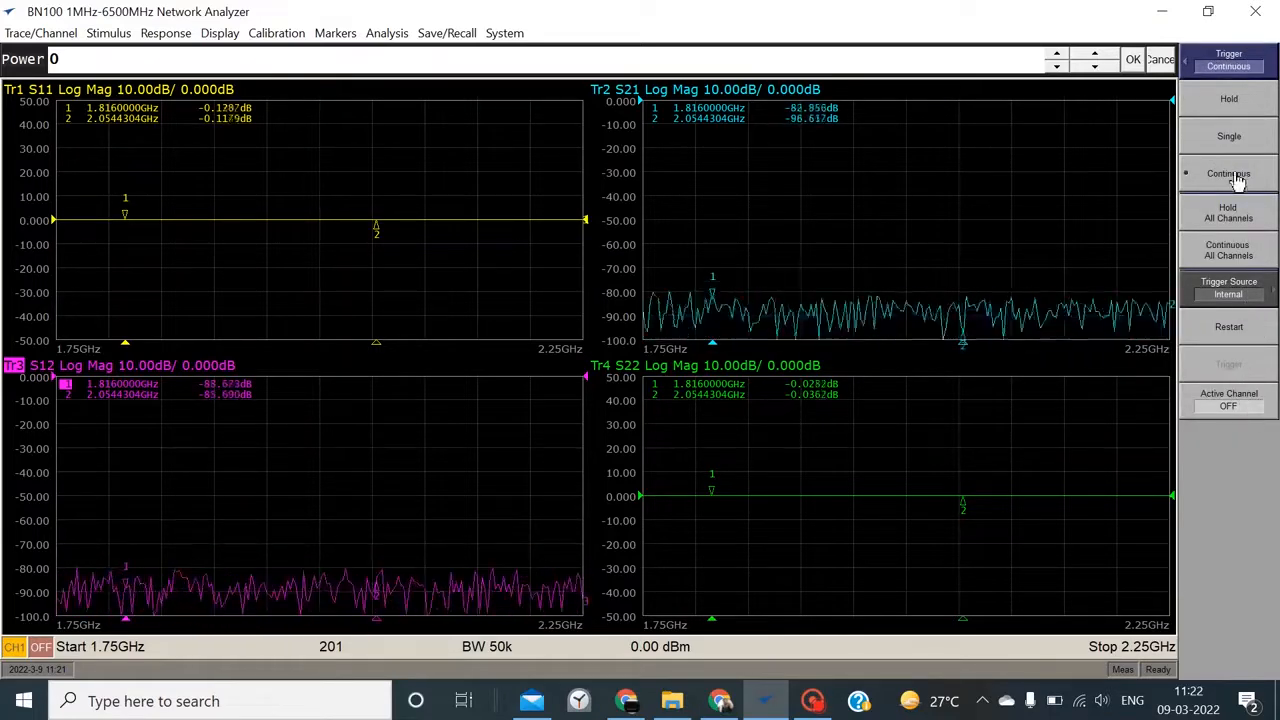
click(1200, 62)
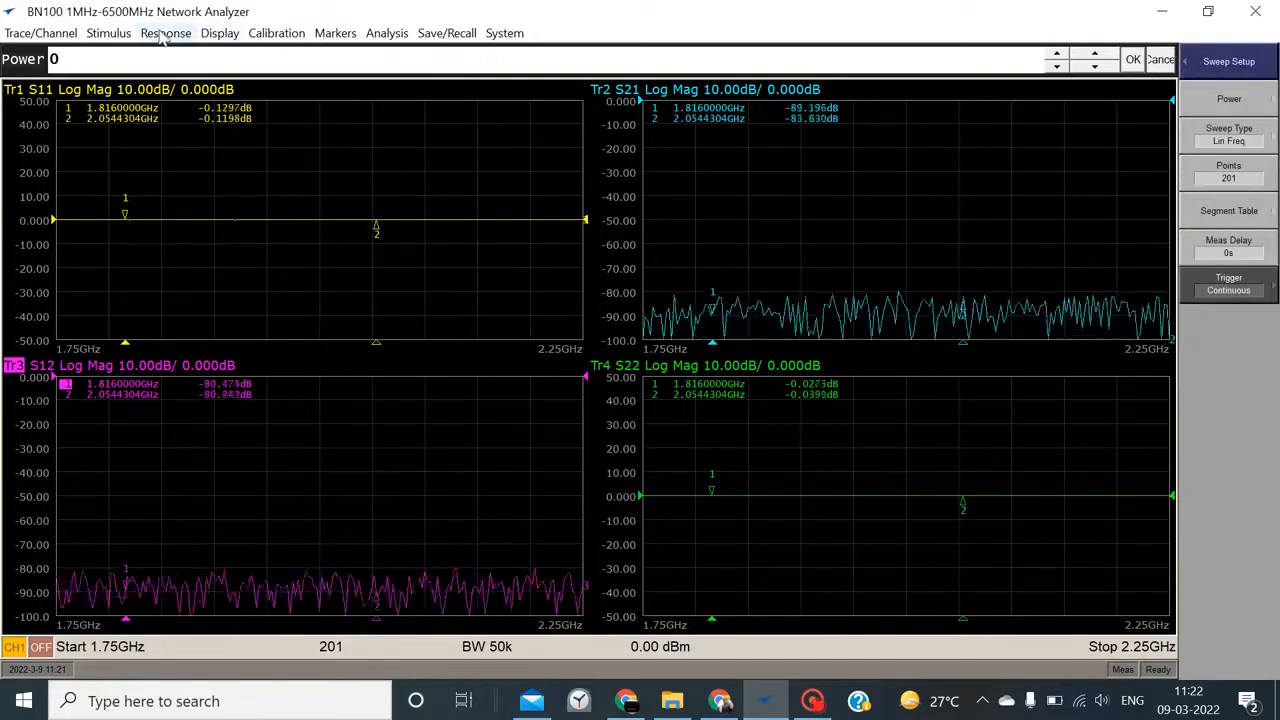
Cycle trace 1's measurement through S21, S12 and S22, returning it to S11.
click(108, 33)
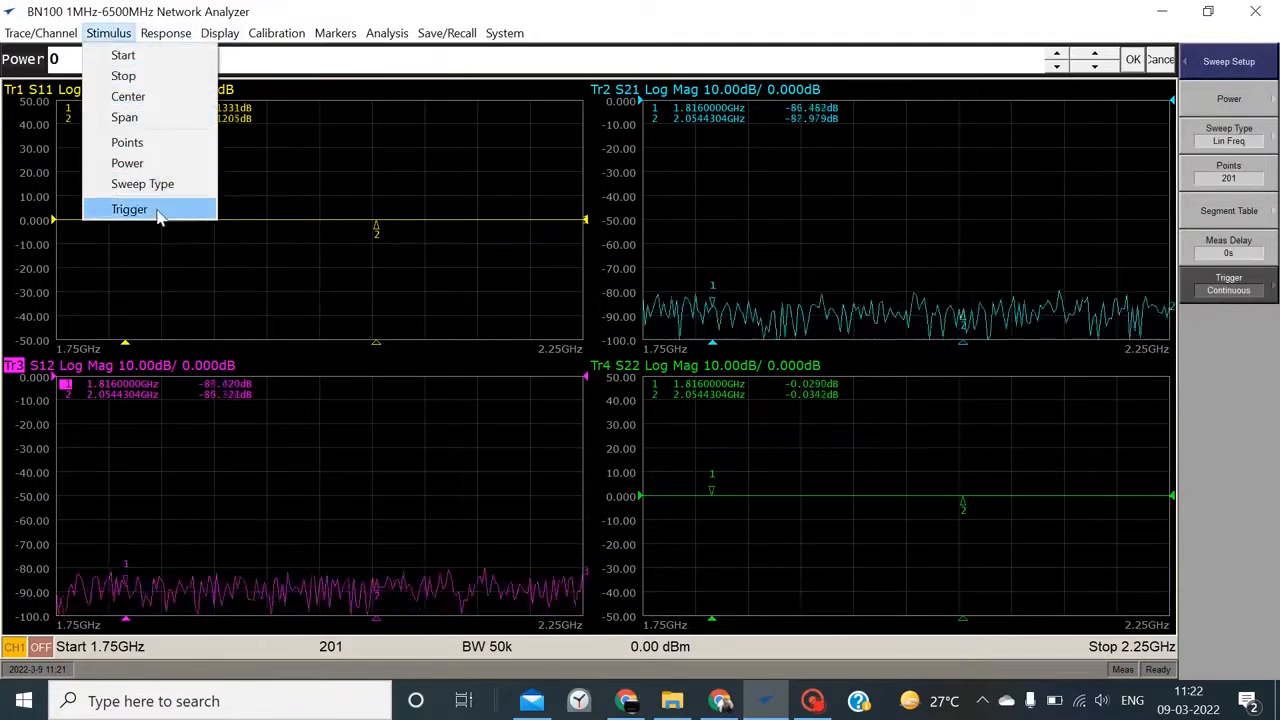
mouse_move(160, 38)
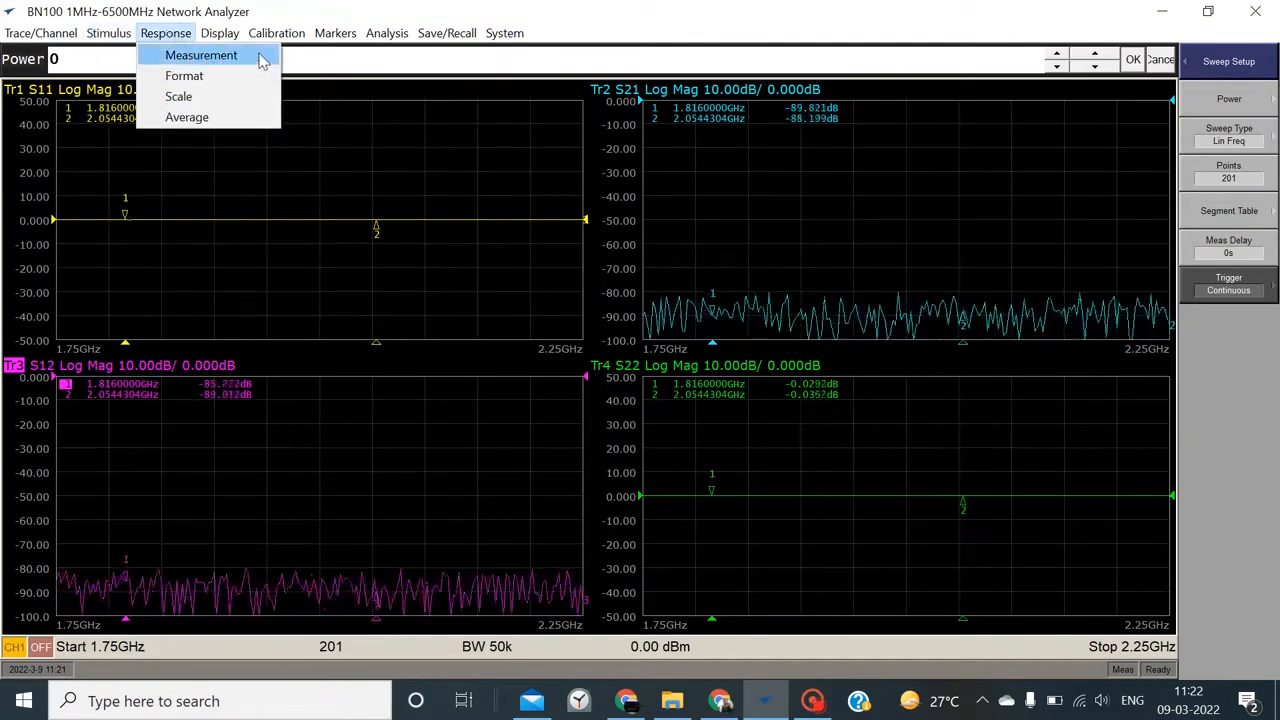
click(227, 60)
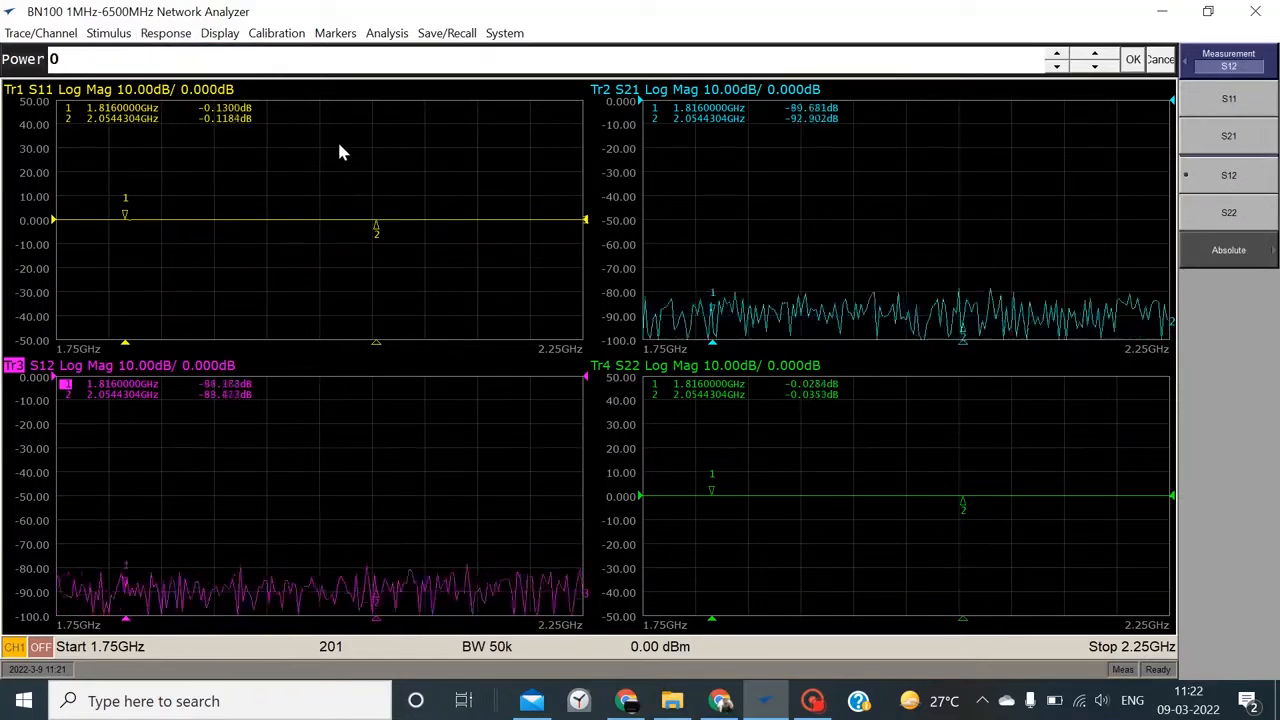
click(175, 137)
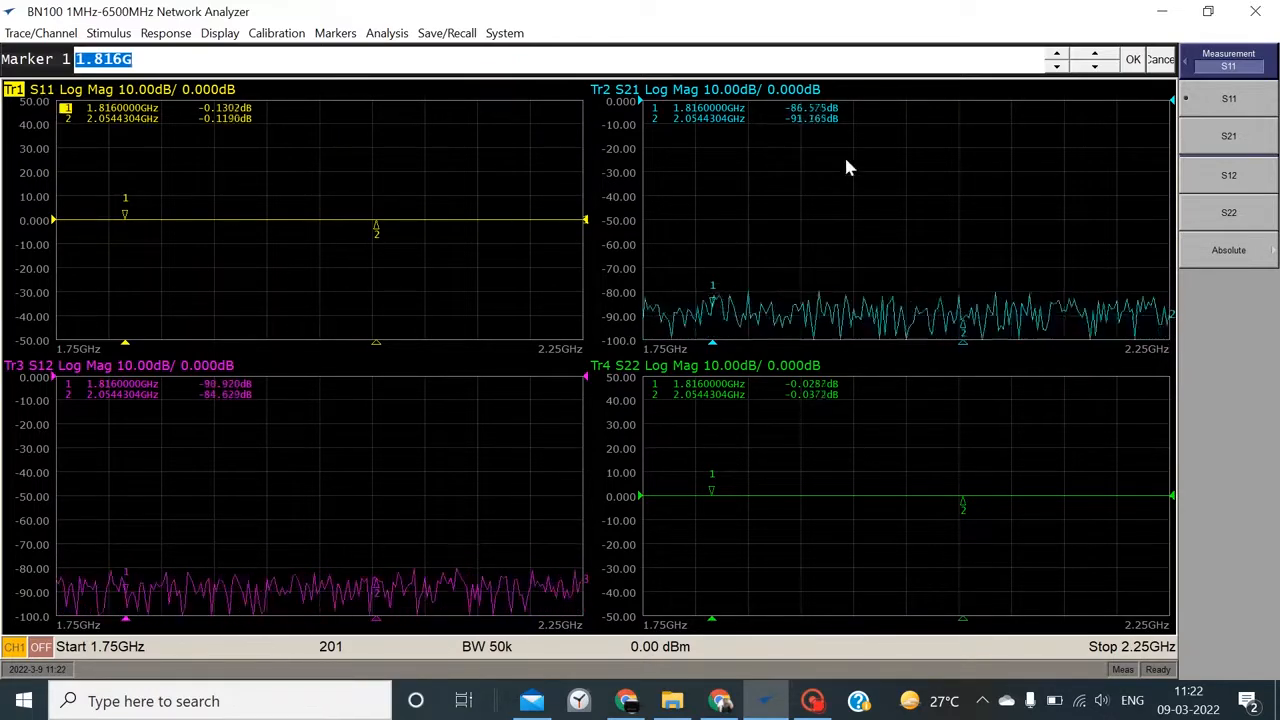
click(1232, 139)
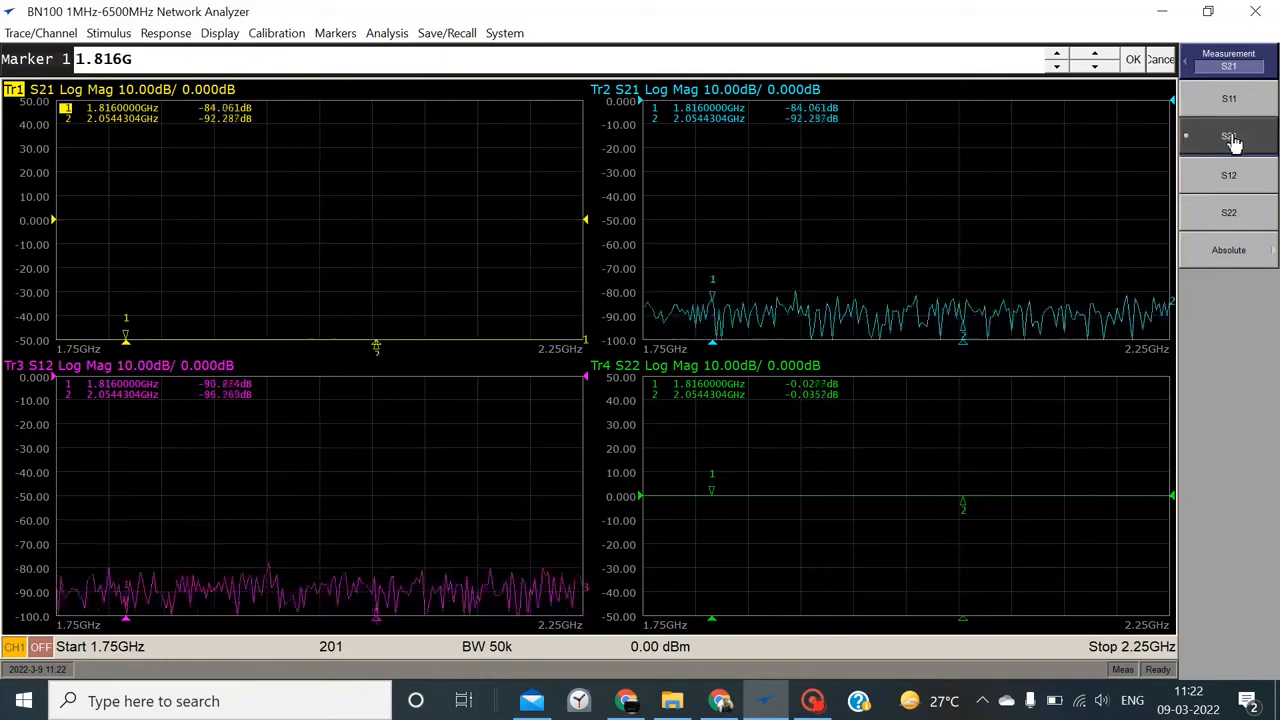
click(1236, 177)
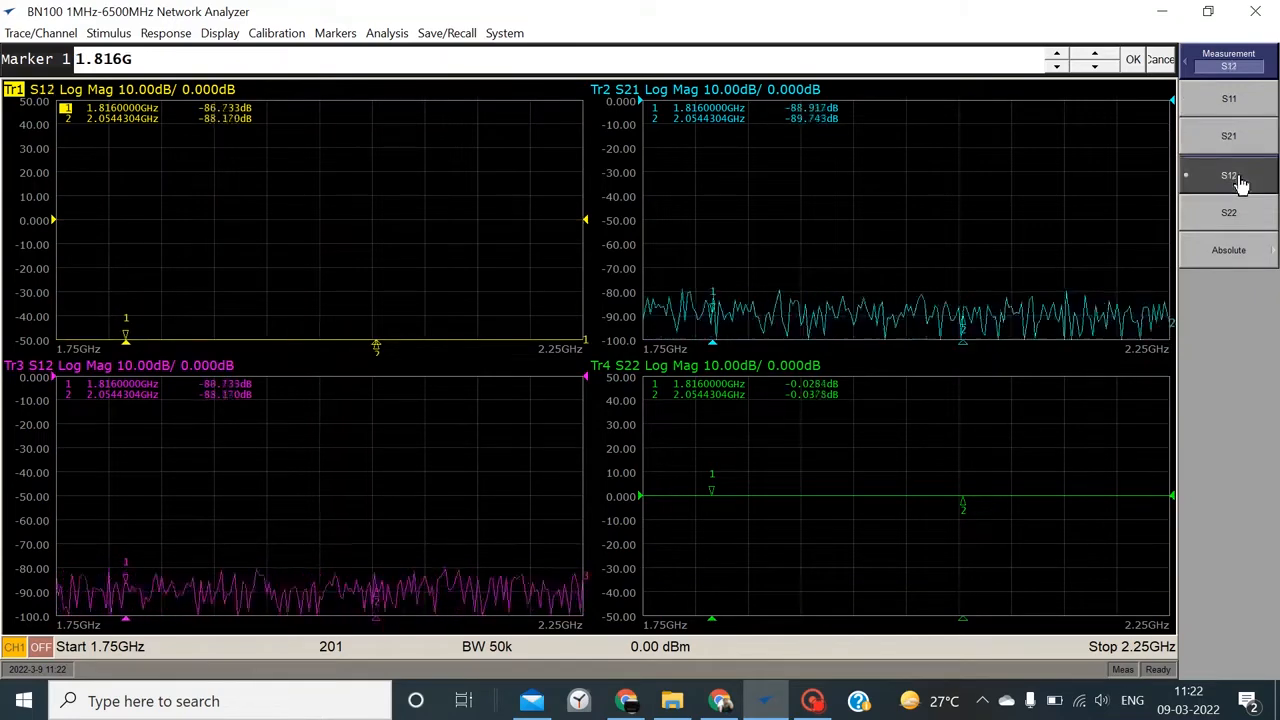
click(1236, 214)
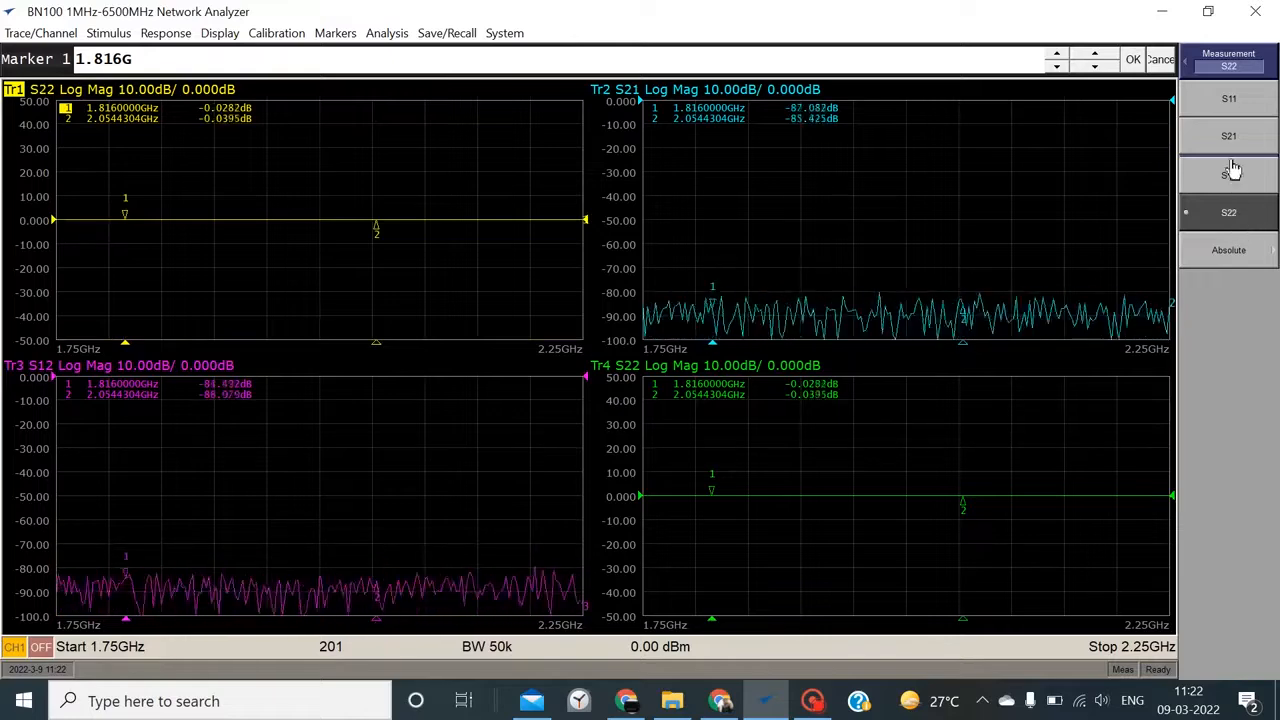
click(1222, 108)
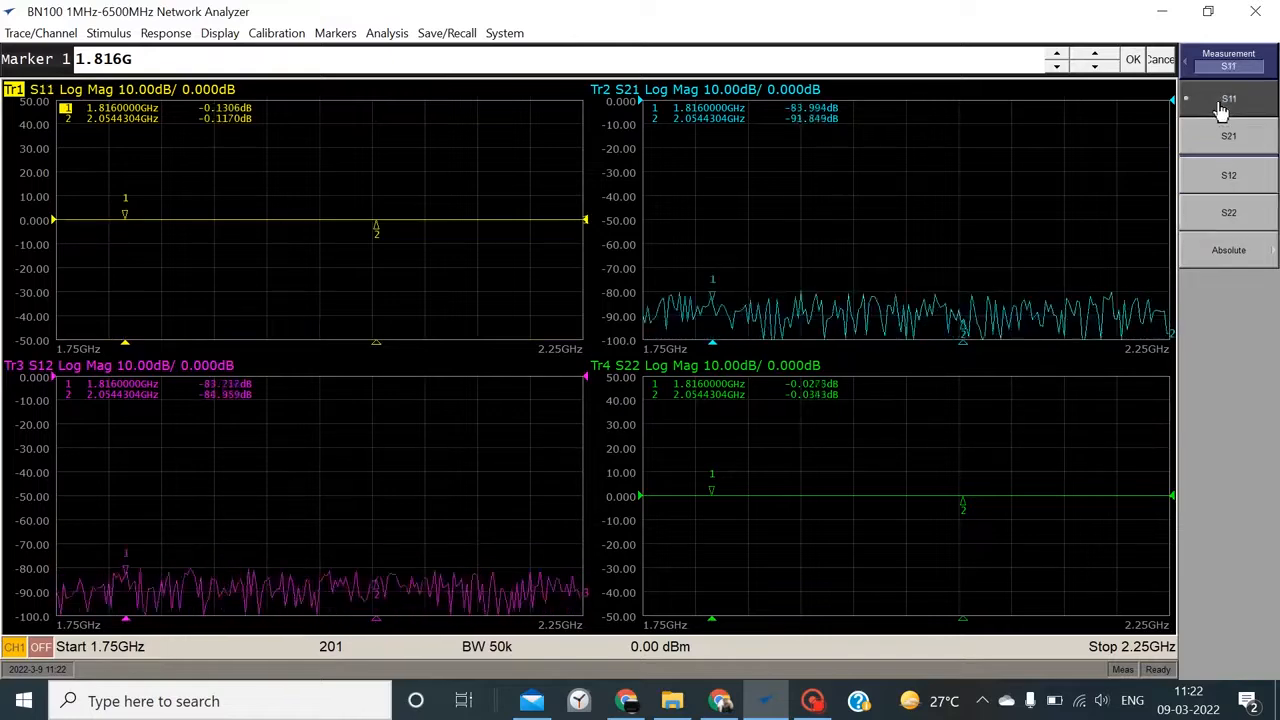
Switch trace 2's measurement to S12 and return it to S21.
click(797, 161)
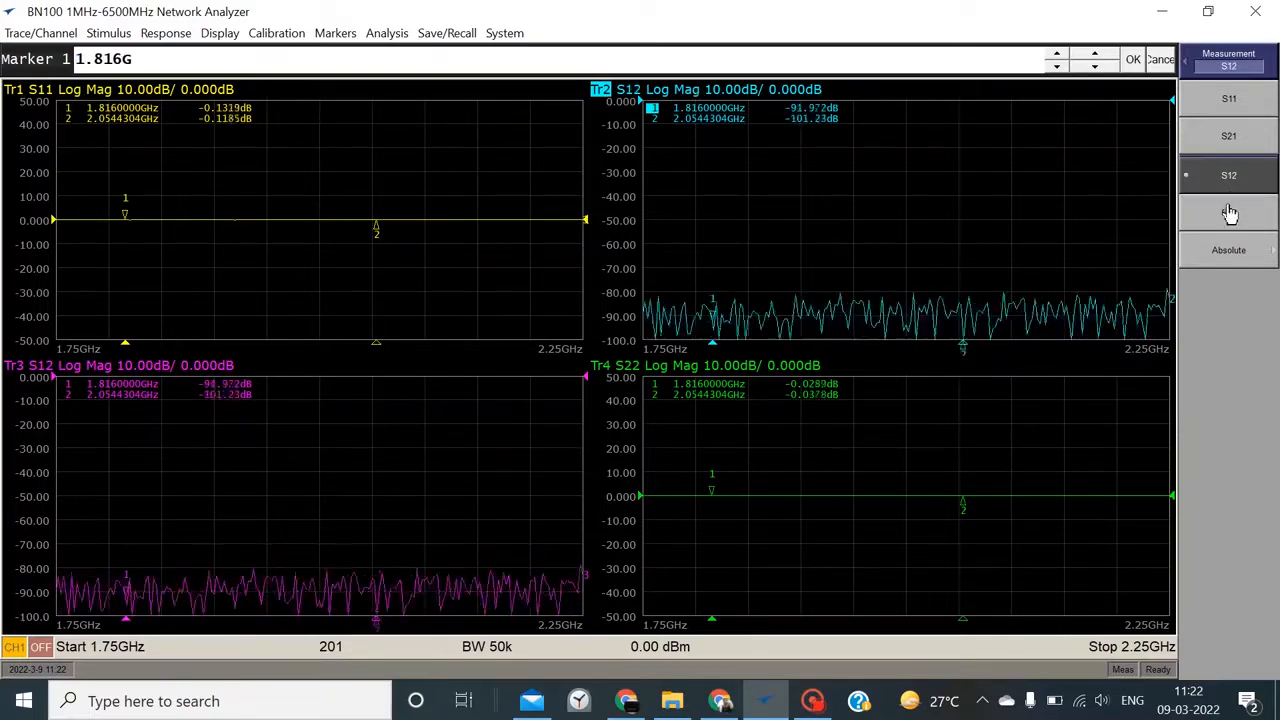
click(1229, 137)
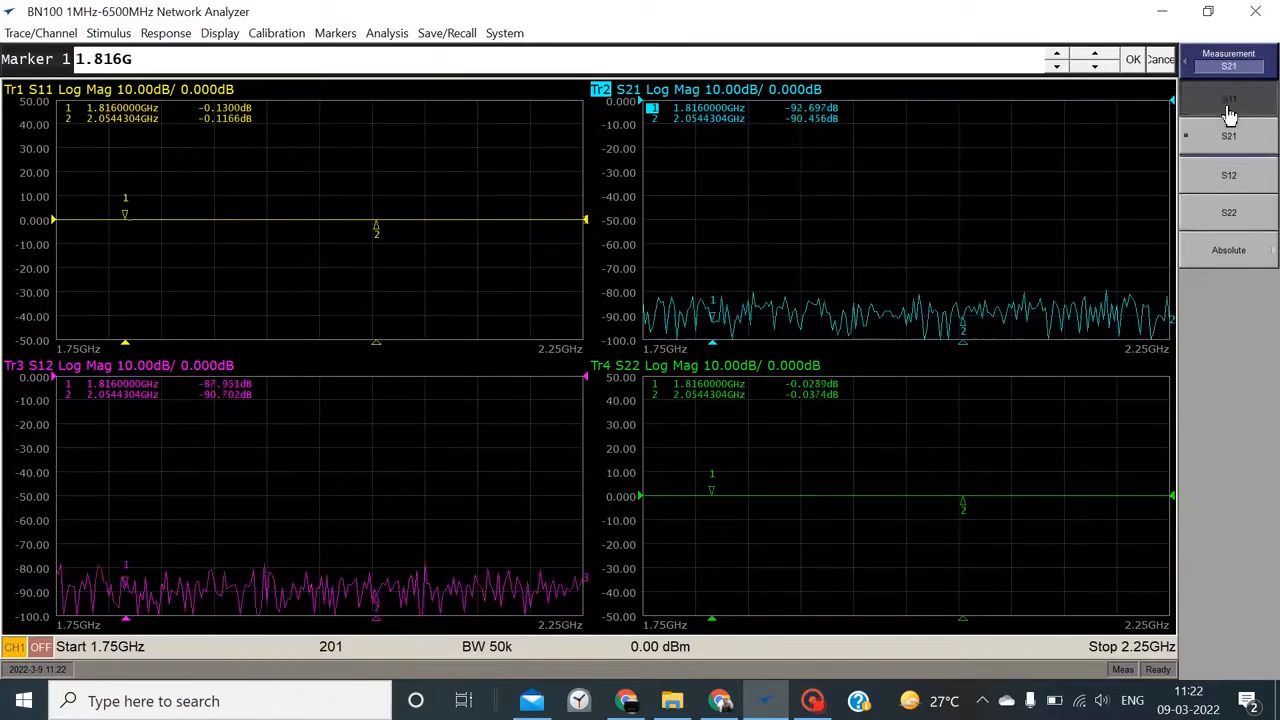
click(1222, 140)
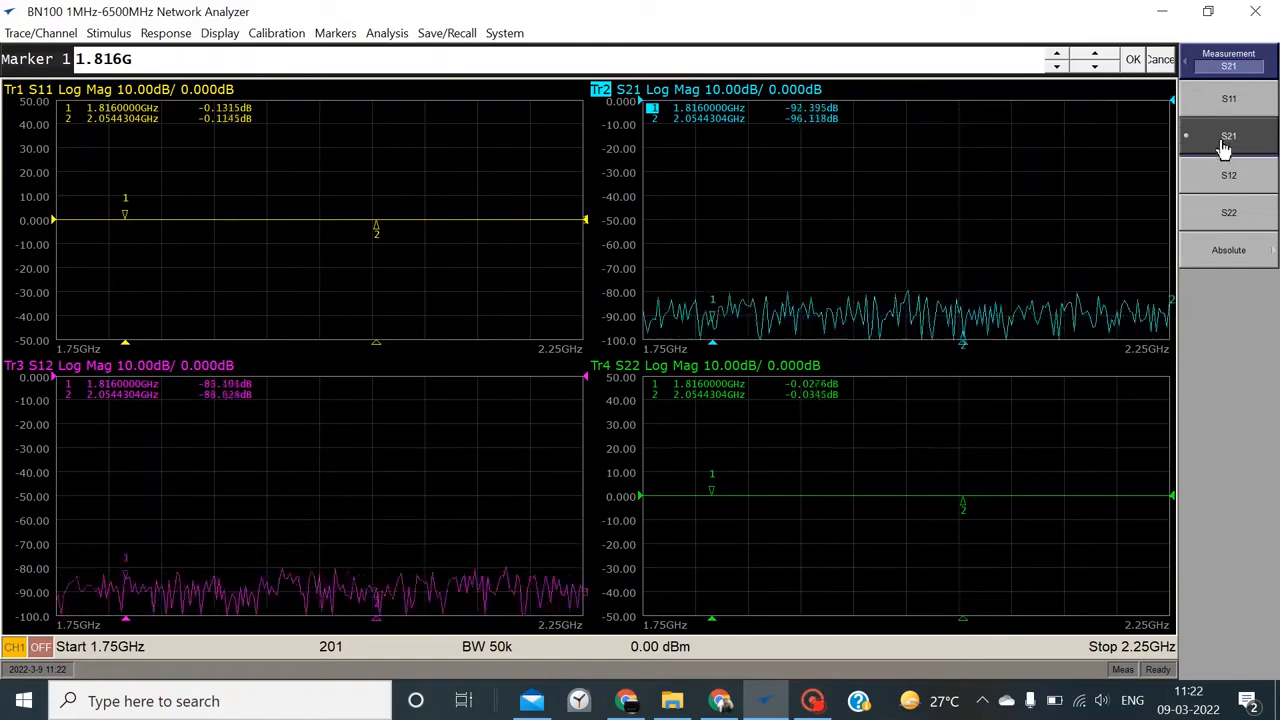
Show trace 1 in the SWR, Phase and Expand Phase formats, returning it to Log Mag.
click(170, 34)
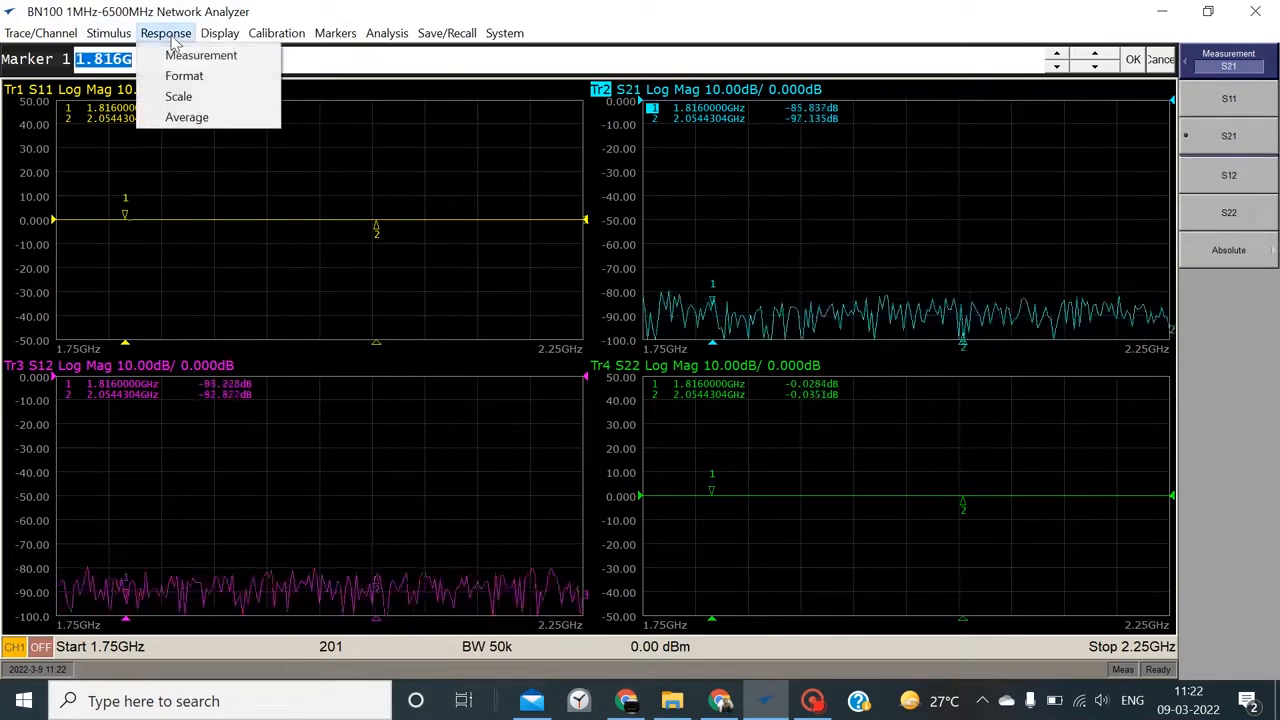
click(216, 80)
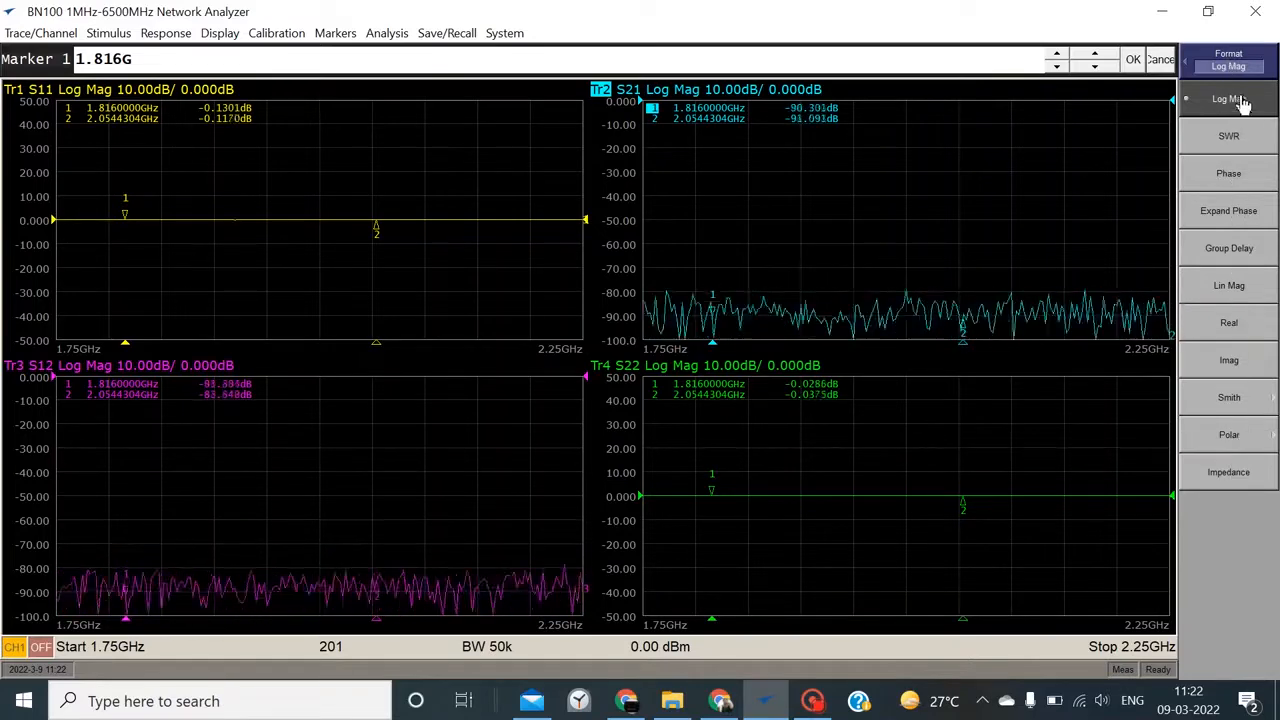
click(135, 139)
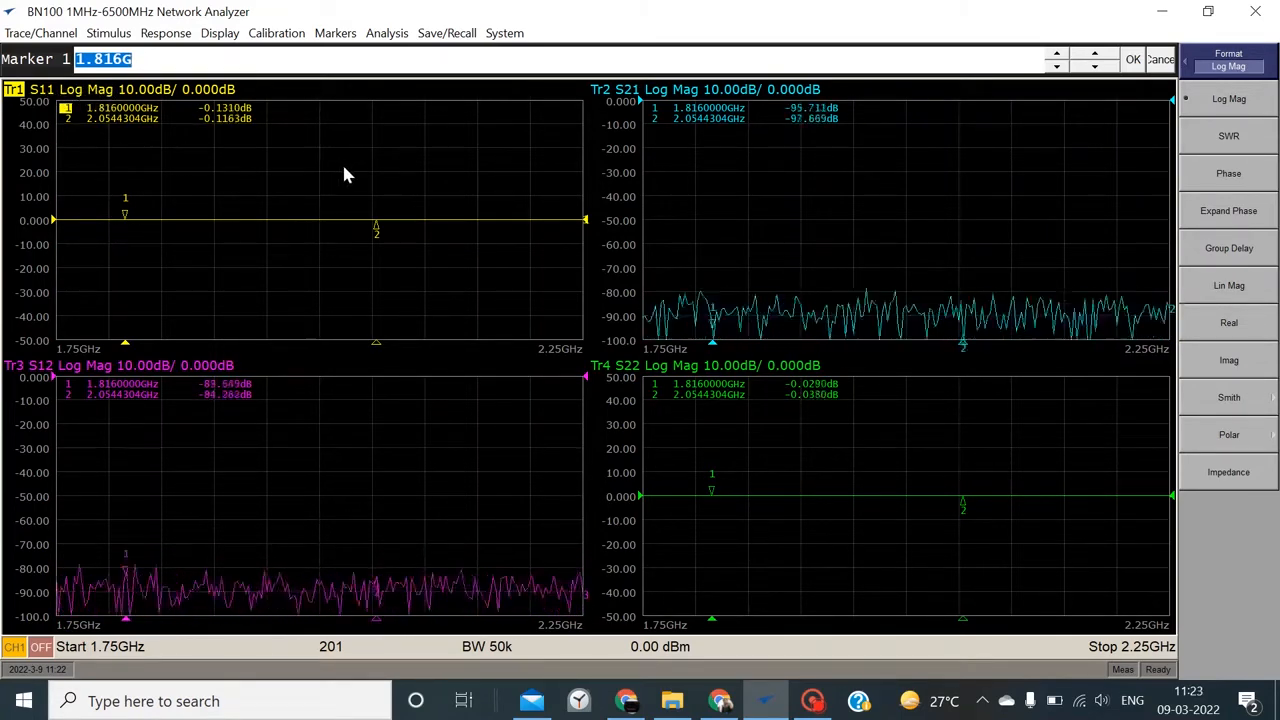
click(1224, 147)
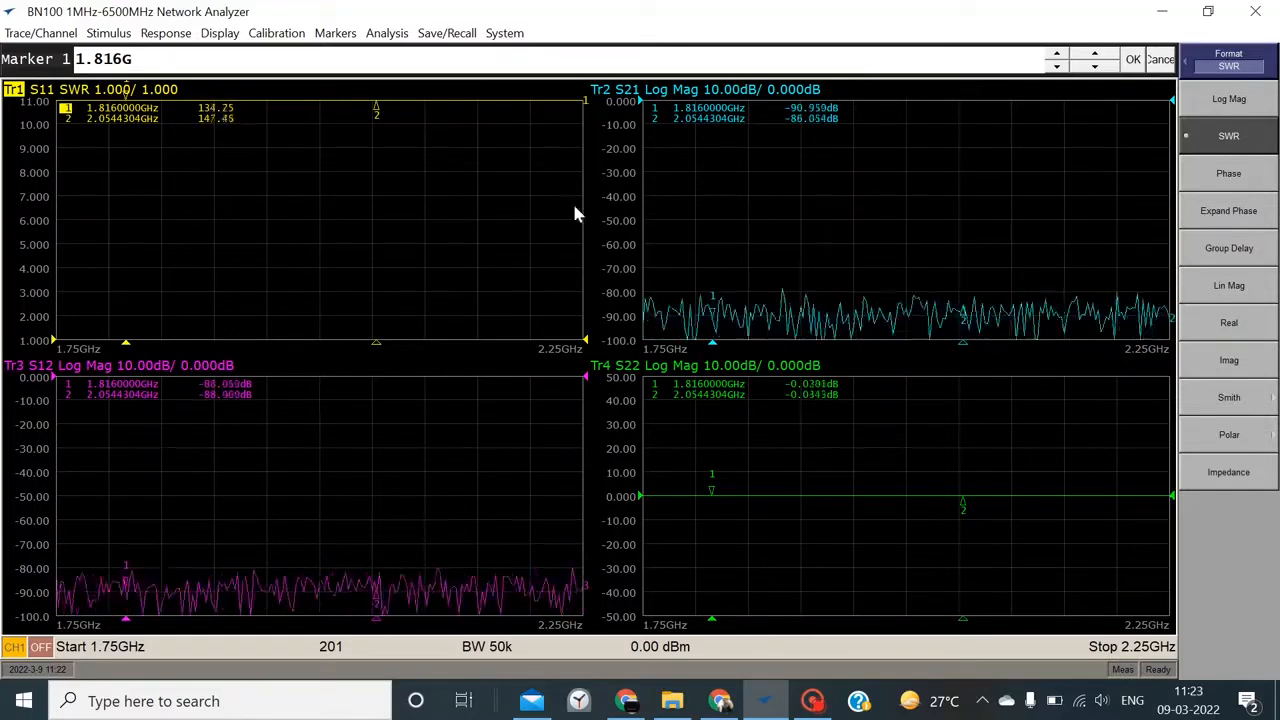
click(1214, 188)
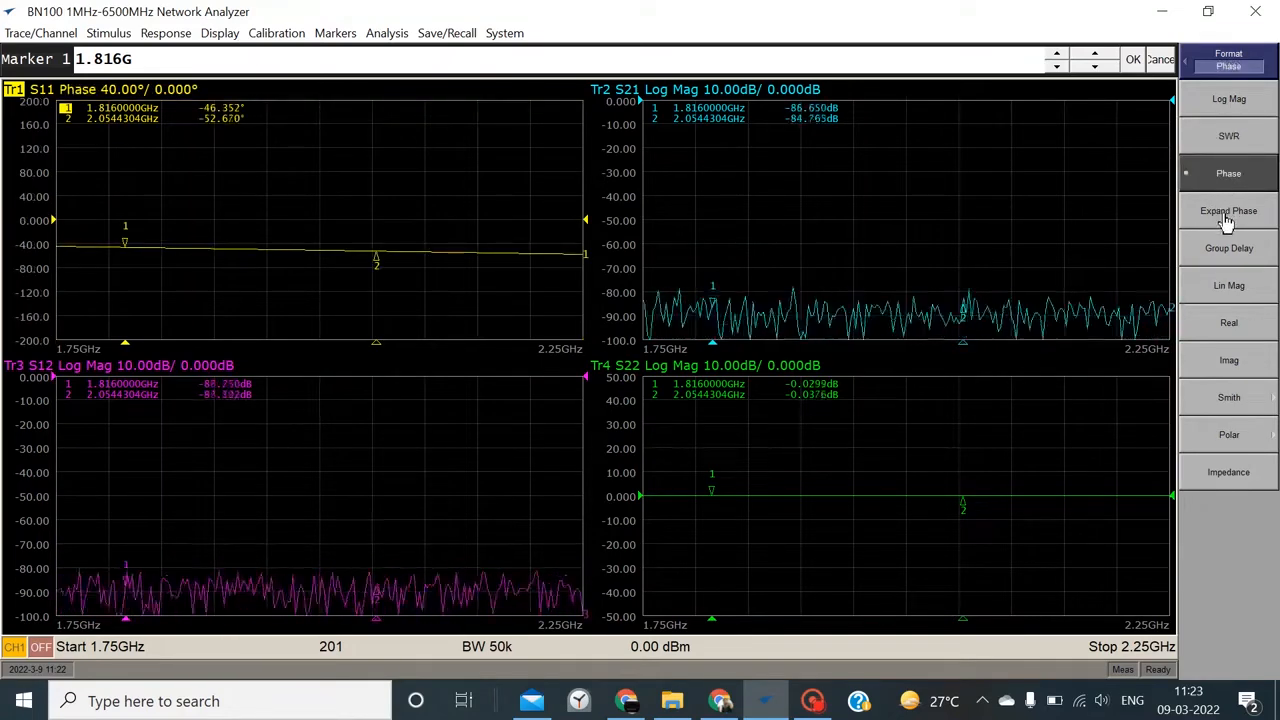
click(1227, 222)
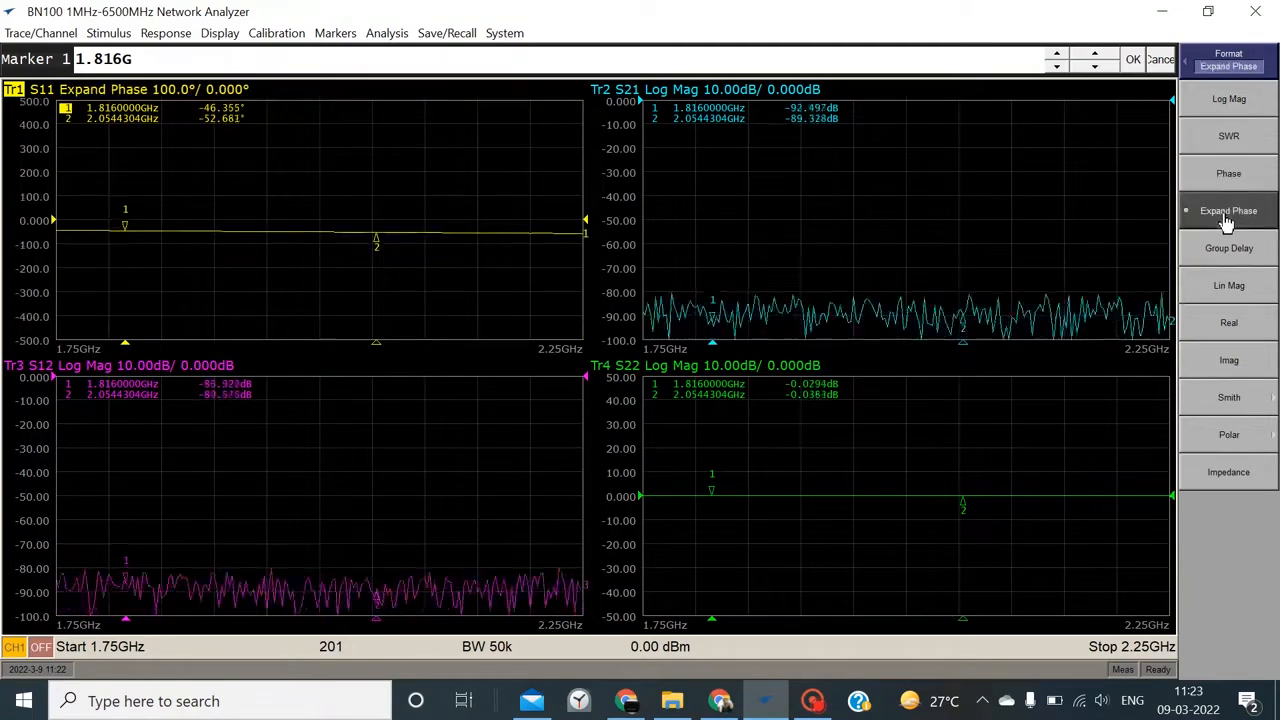
click(1232, 102)
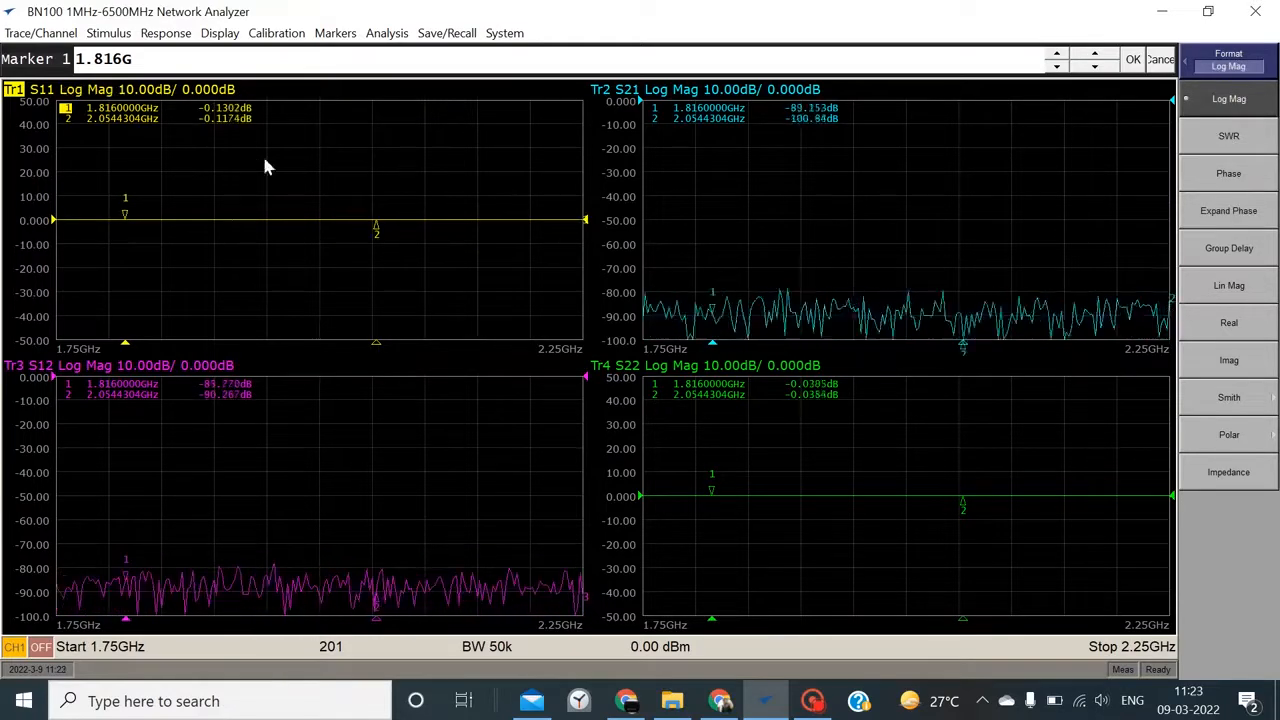
Set the format of trace 2 (S21) to Phase.
click(688, 98)
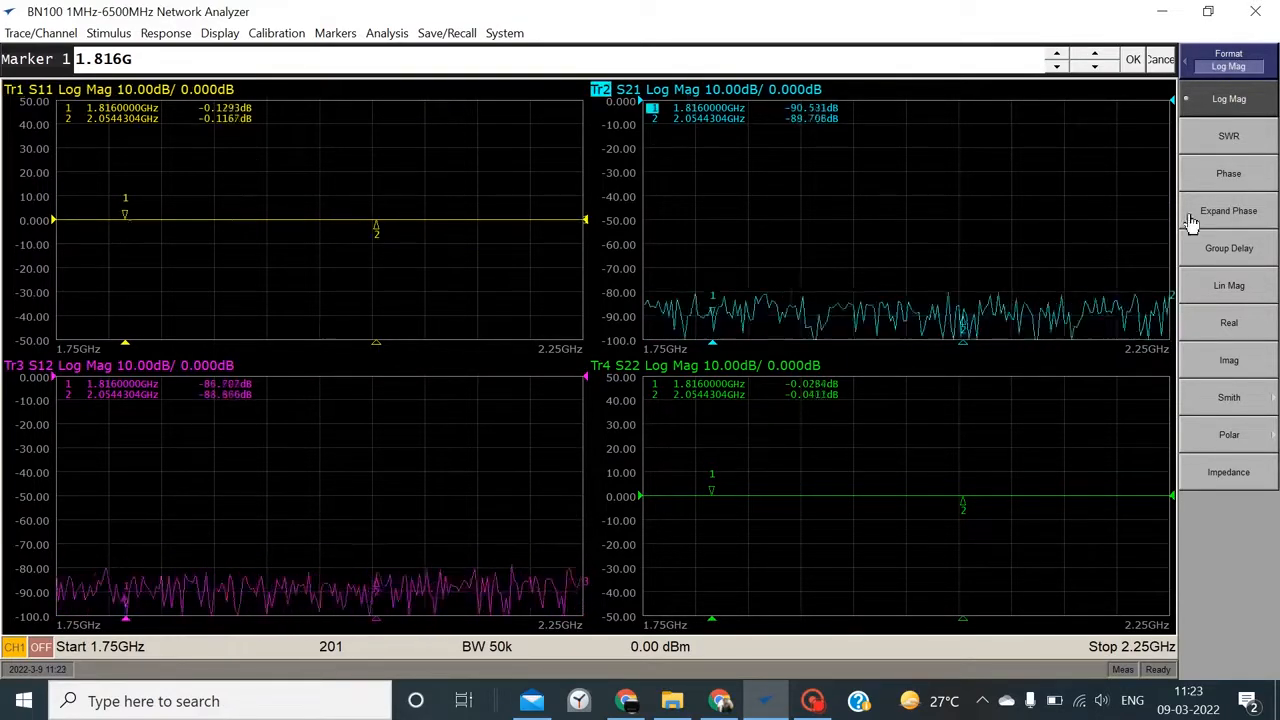
click(1245, 178)
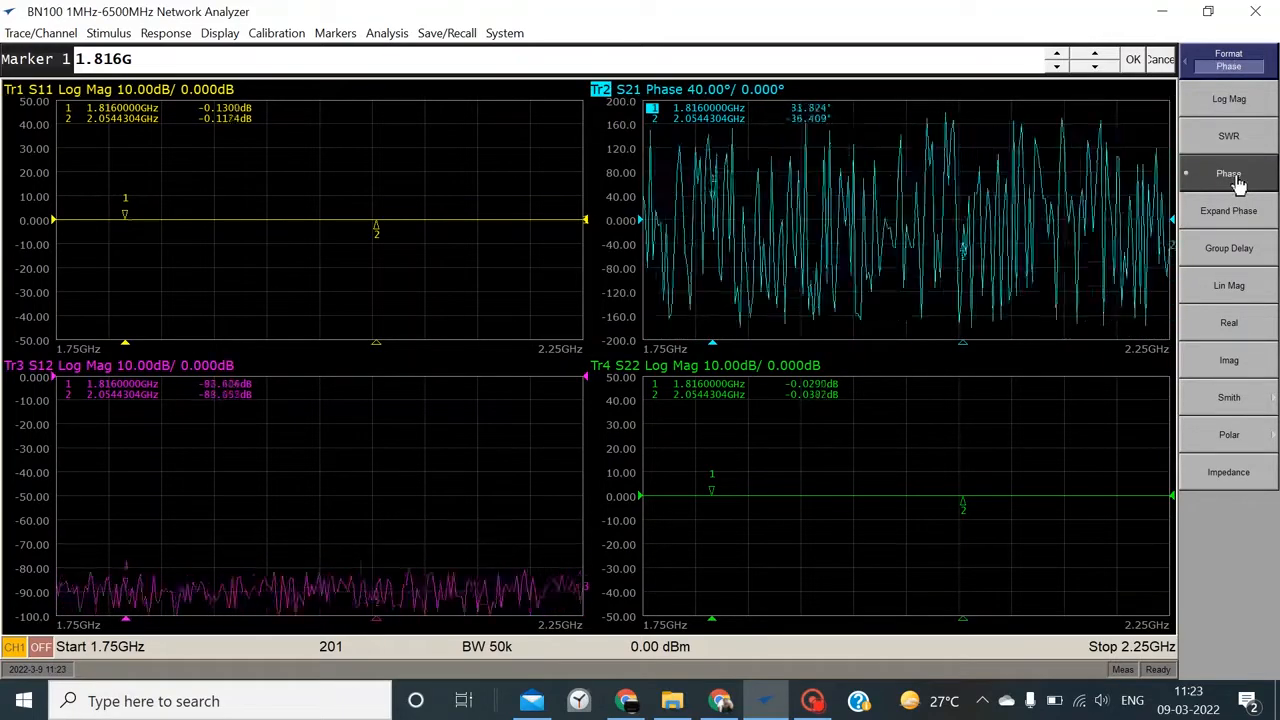
Show trace 2 in the Expand Phase, Group Delay, Lin Mag and Imag formats, returning it to Phase.
click(1238, 208)
click(1234, 254)
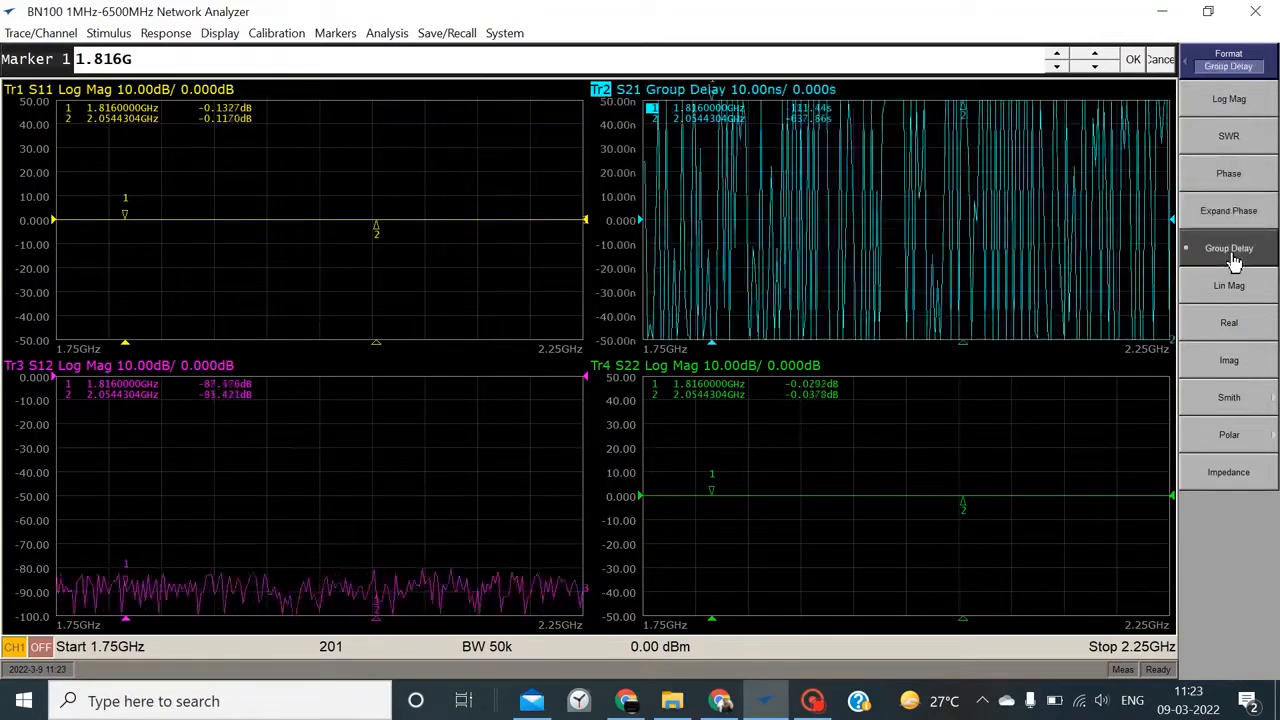
click(1236, 286)
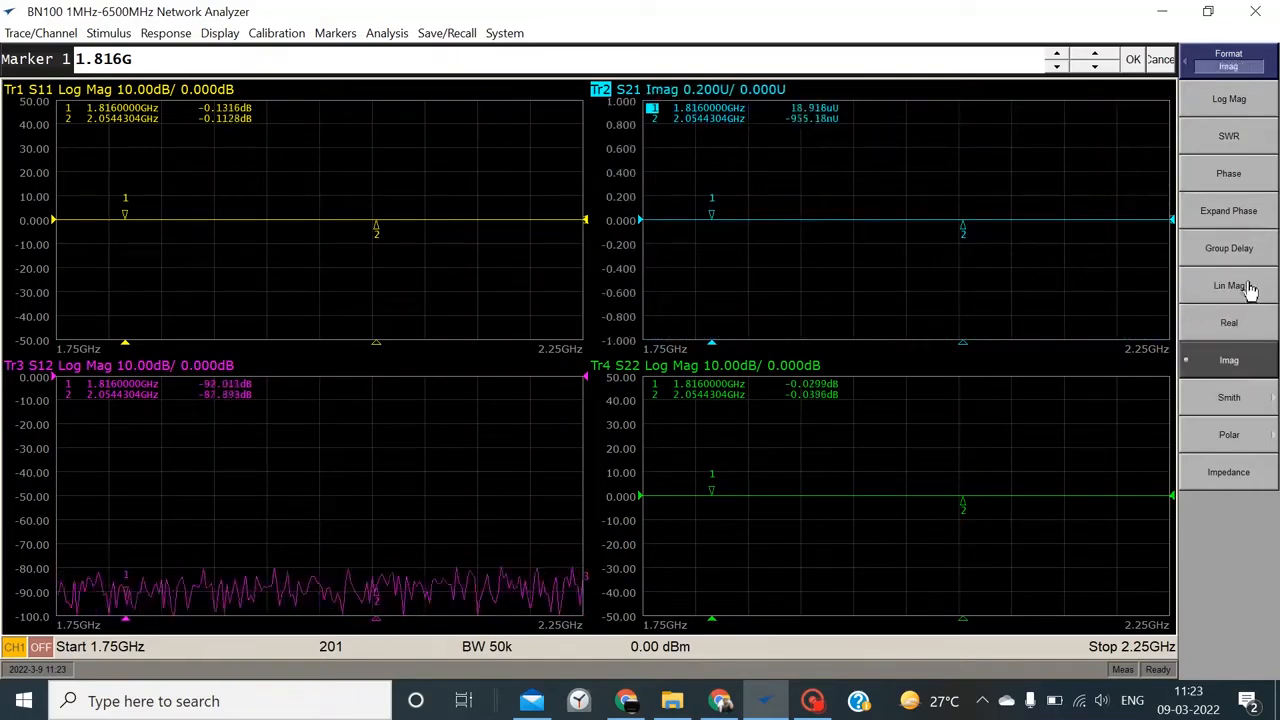
click(1238, 176)
Set the format of trace 3 (S12) to Group Delay and trace 4 (S22) to a Smith chart with R + jX.
click(418, 435)
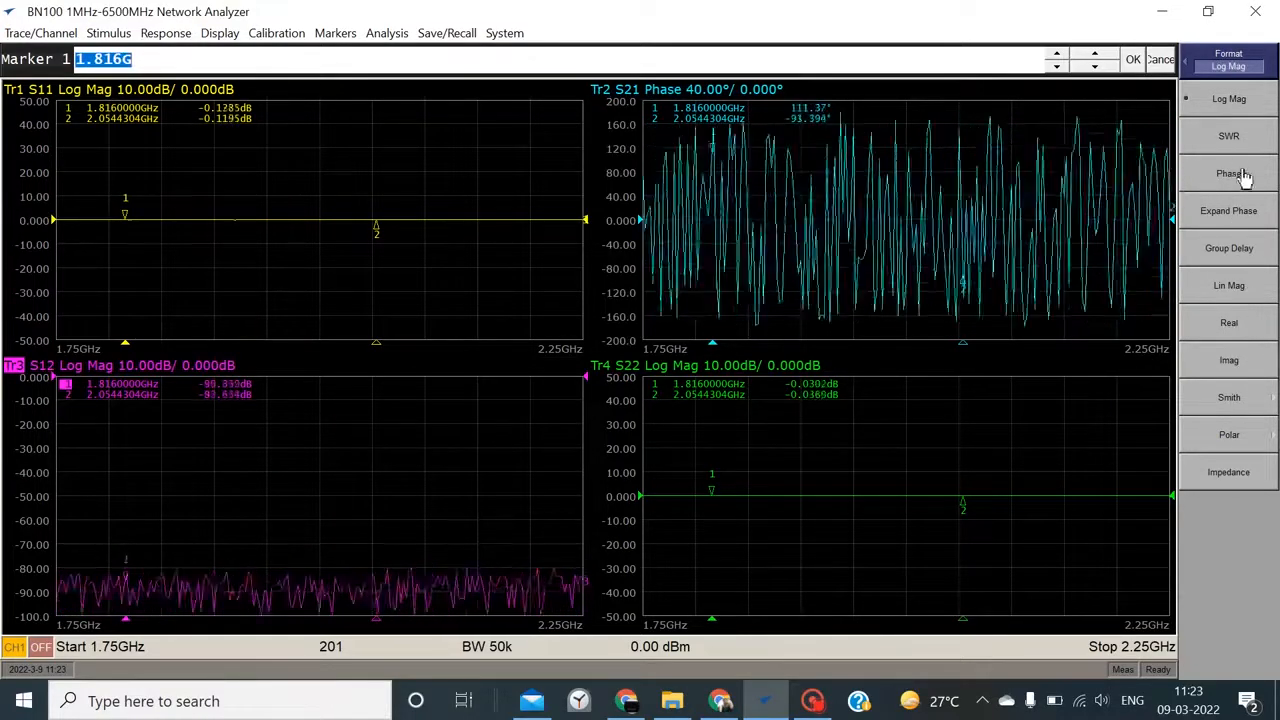
click(1234, 249)
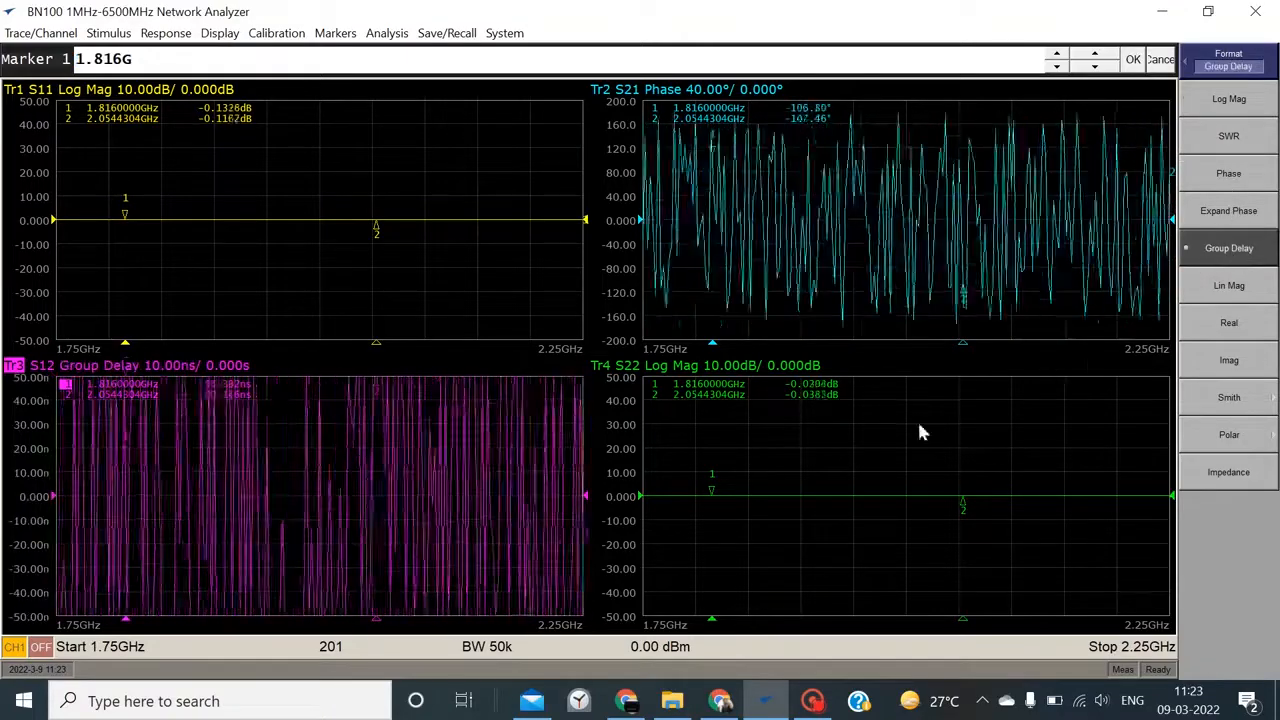
click(832, 452)
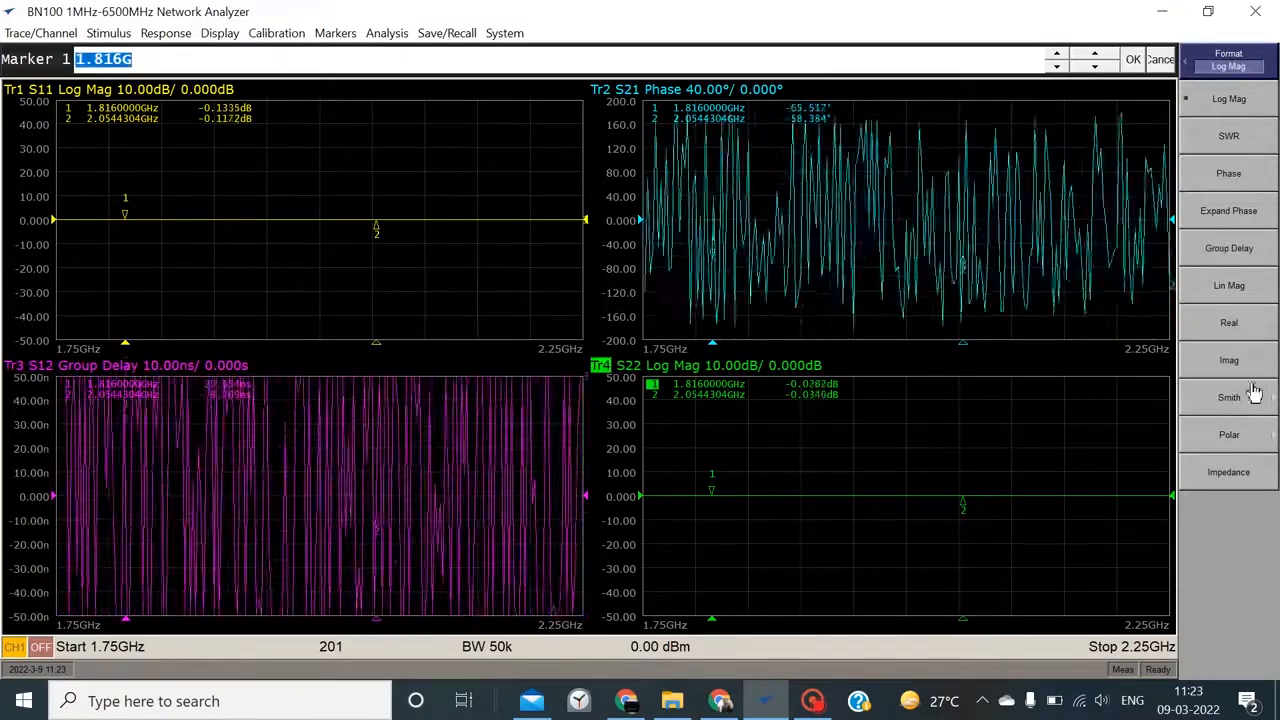
click(1240, 400)
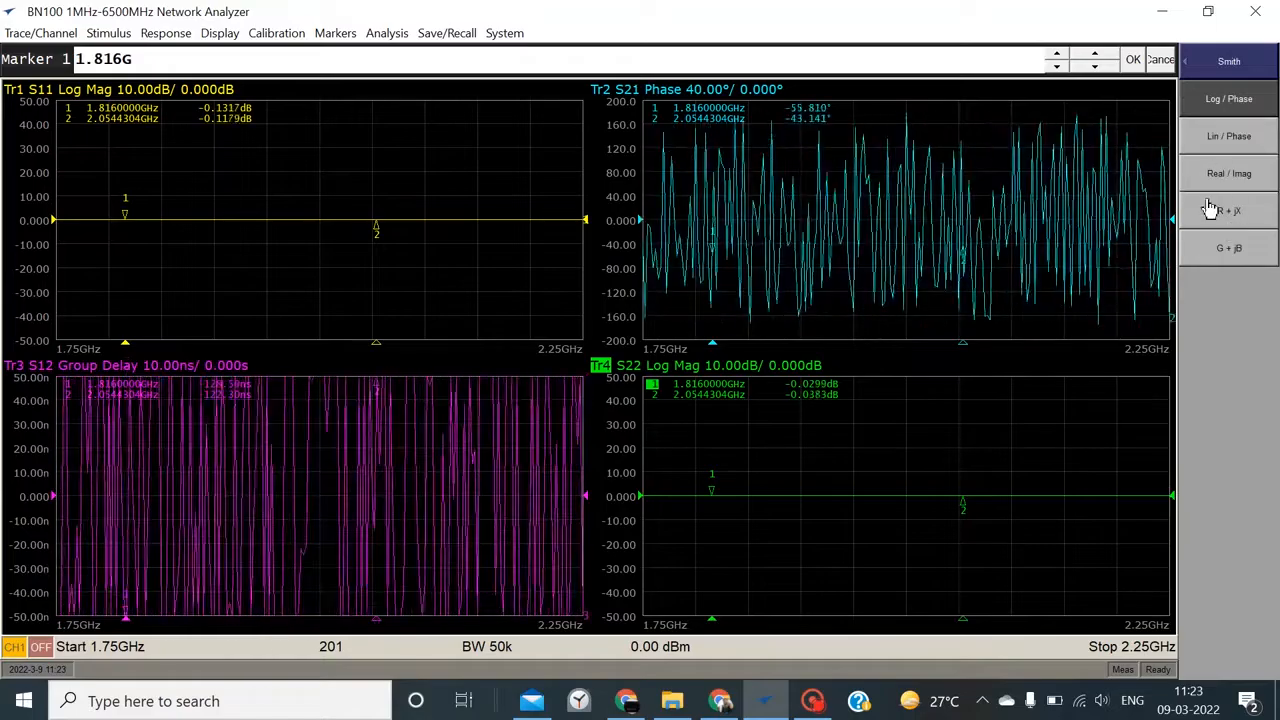
click(1238, 210)
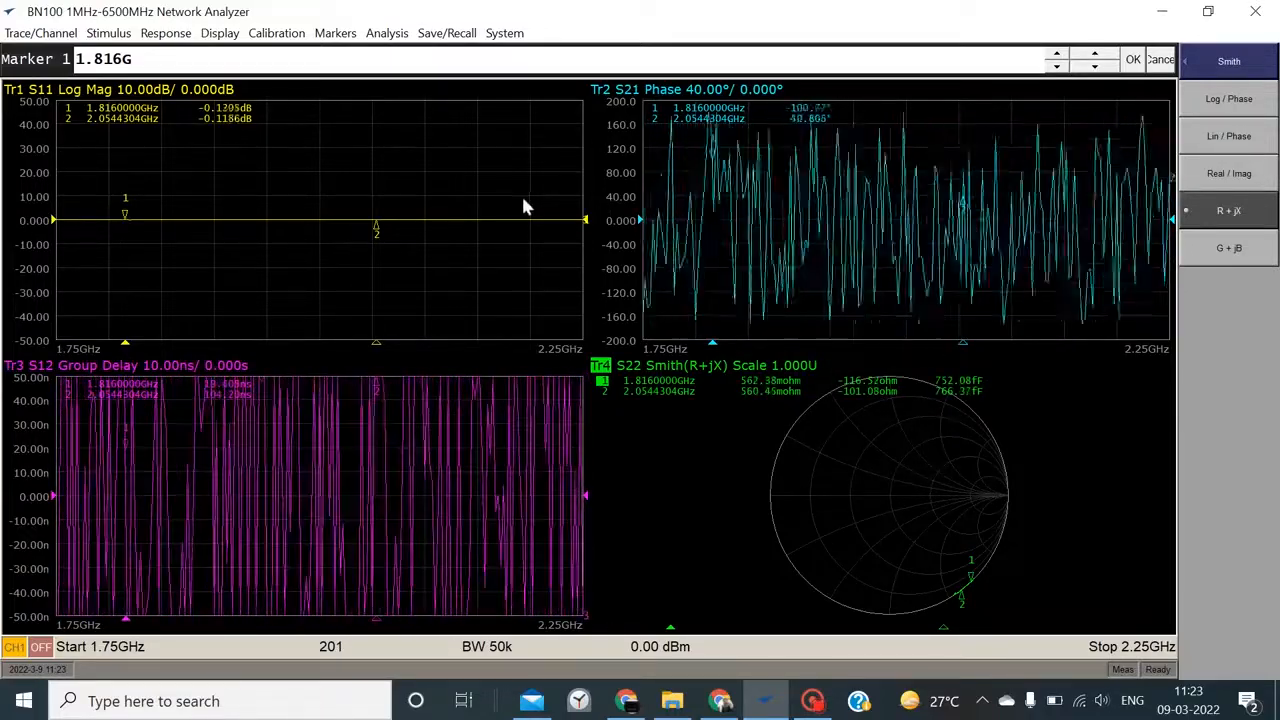
Autoscale trace 2 and trace 3 individually, and apply Auto Scale All to every trace.
click(170, 35)
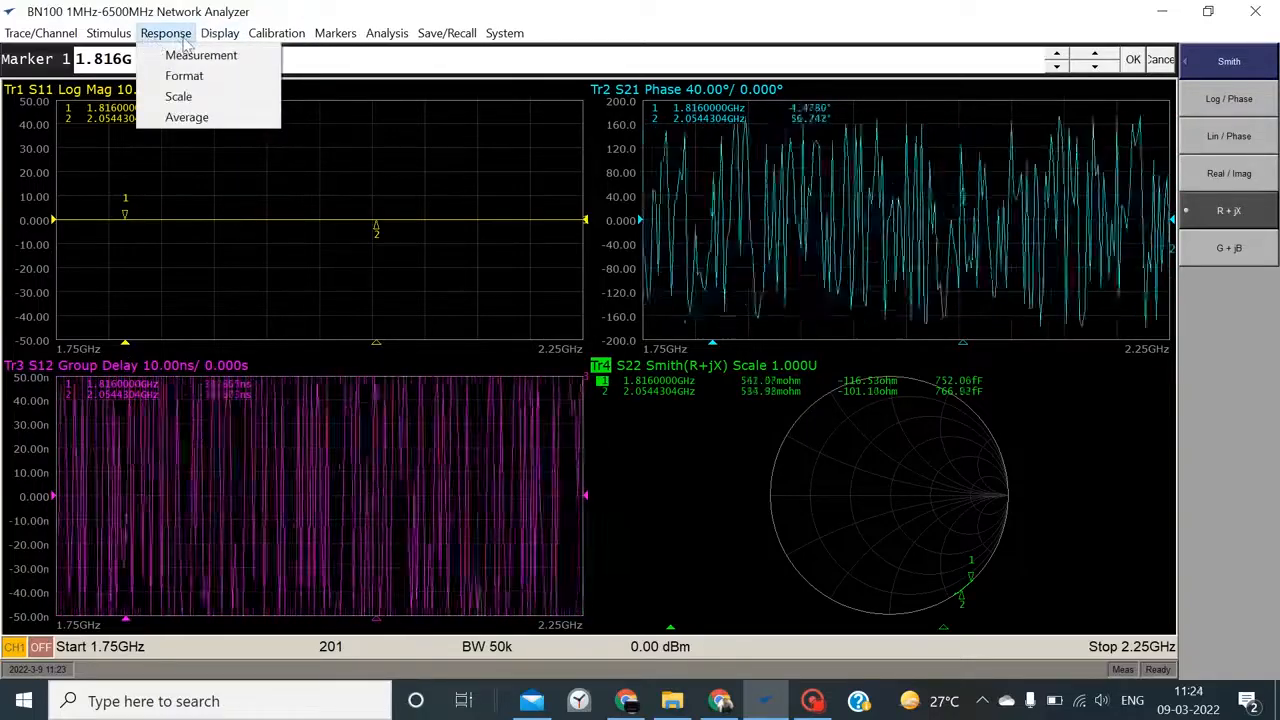
click(180, 97)
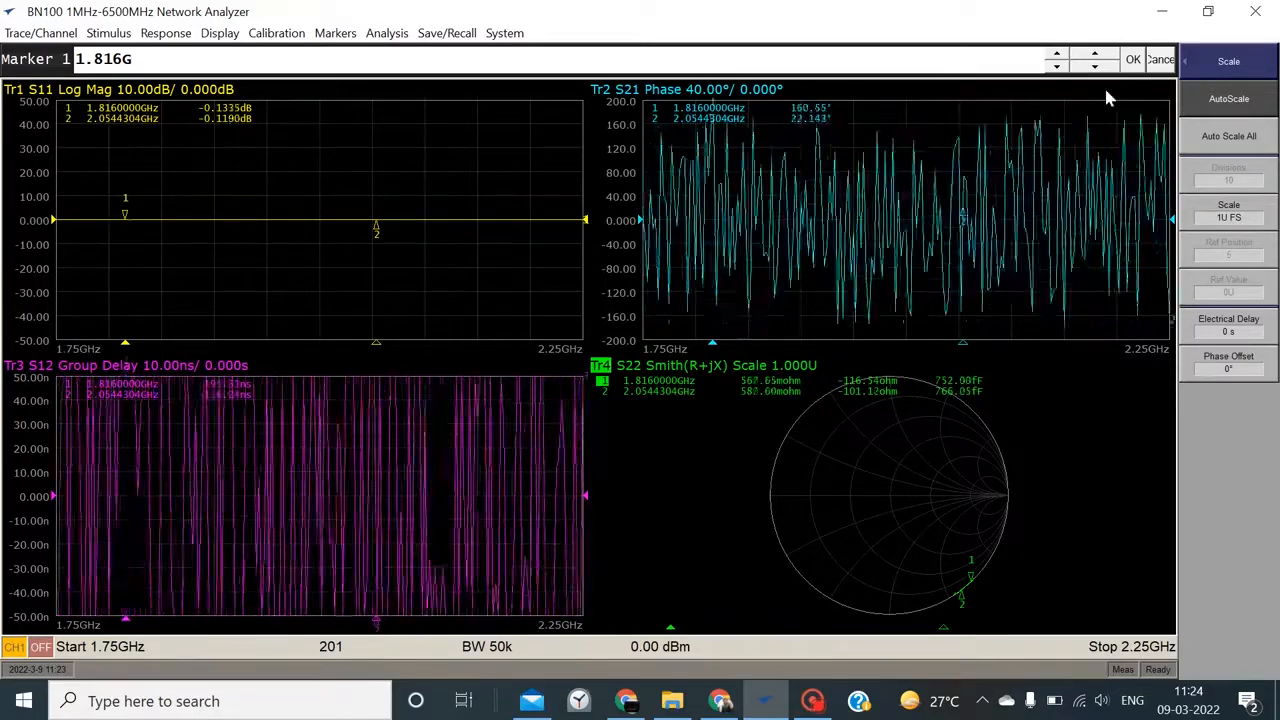
click(893, 143)
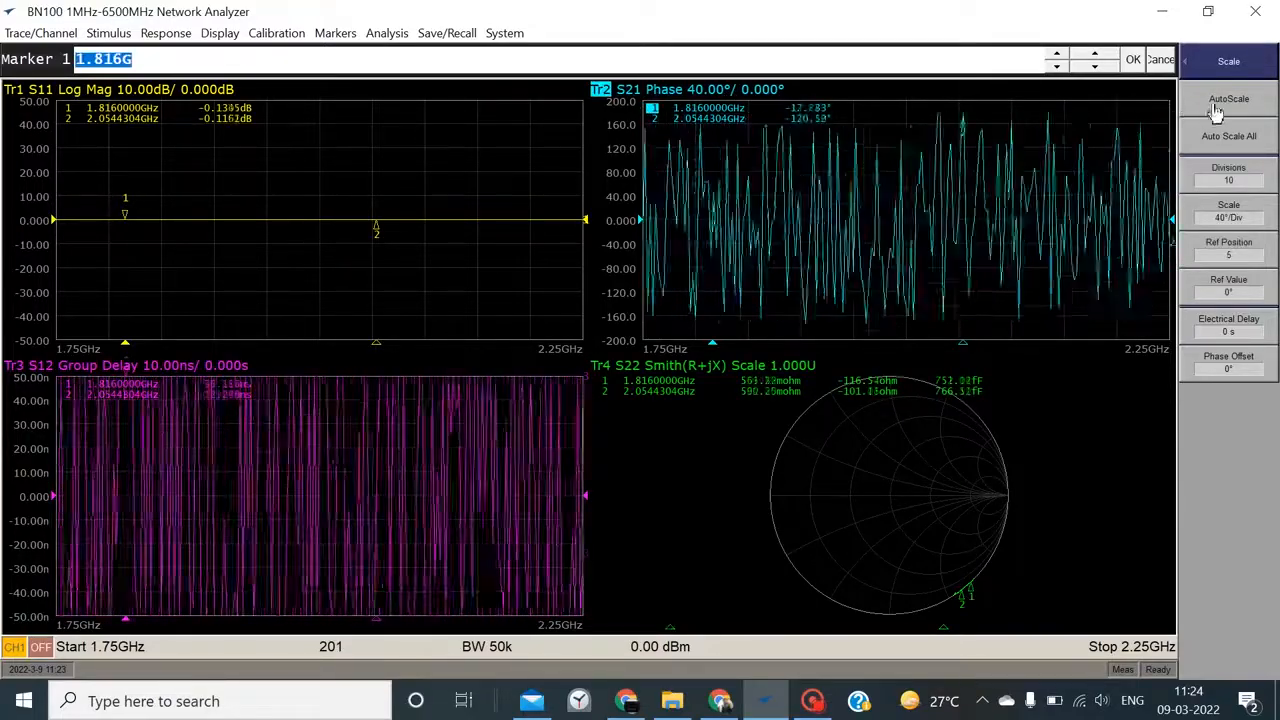
click(1221, 104)
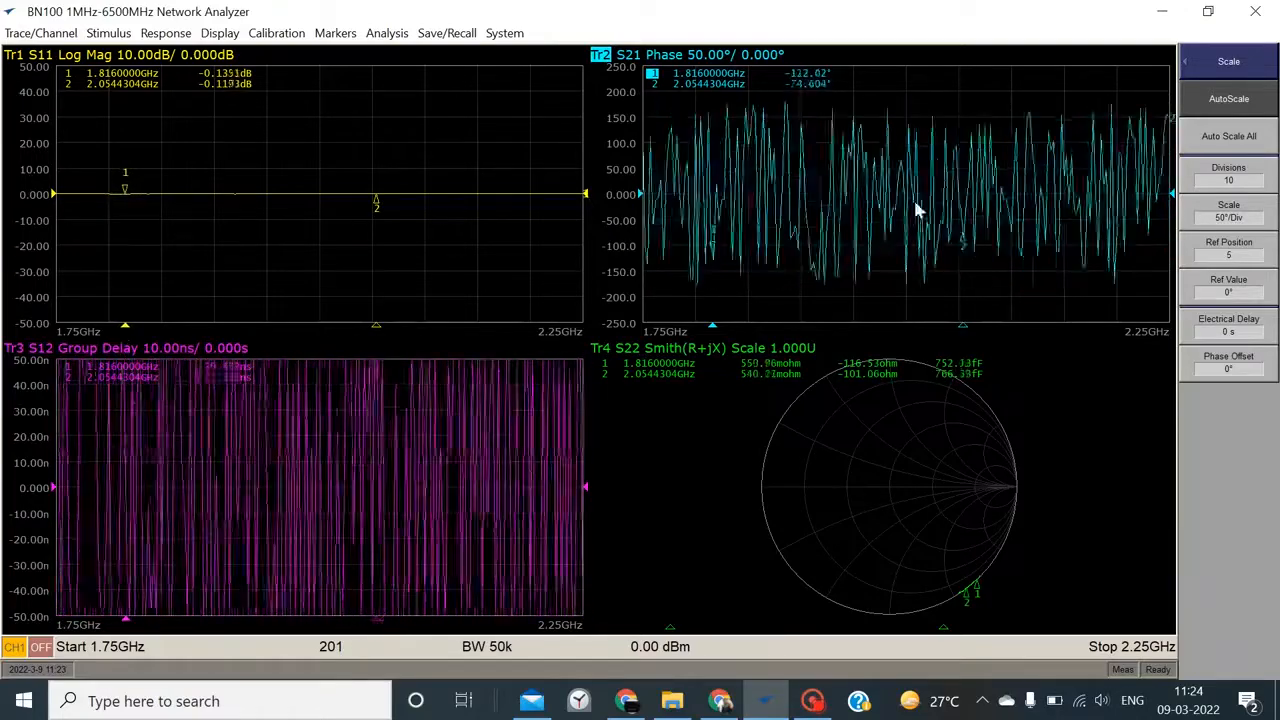
click(567, 383)
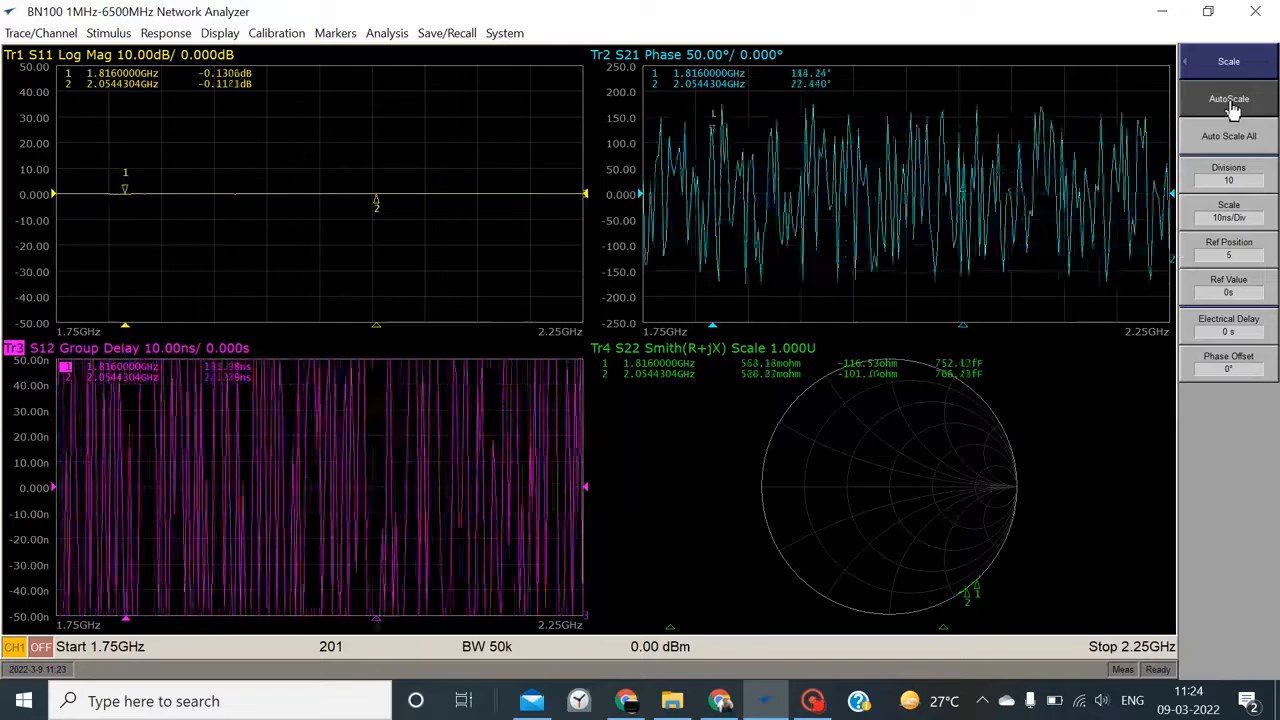
click(1232, 108)
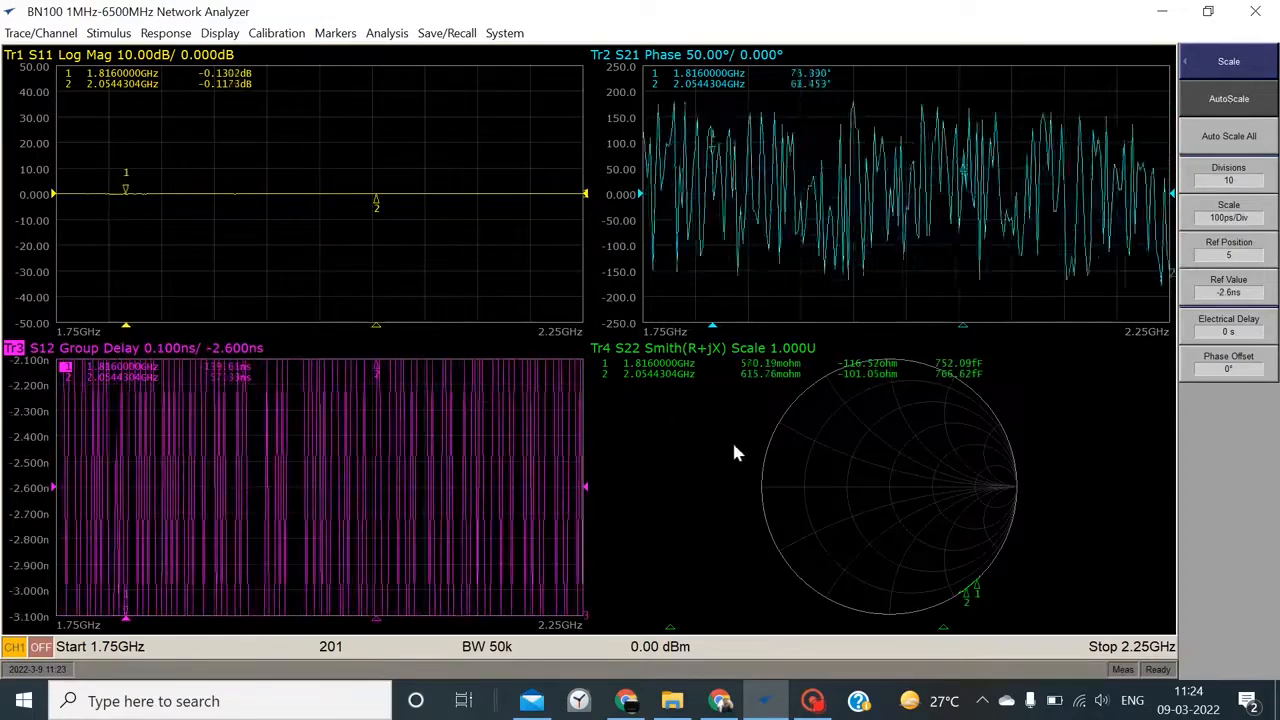
click(1236, 143)
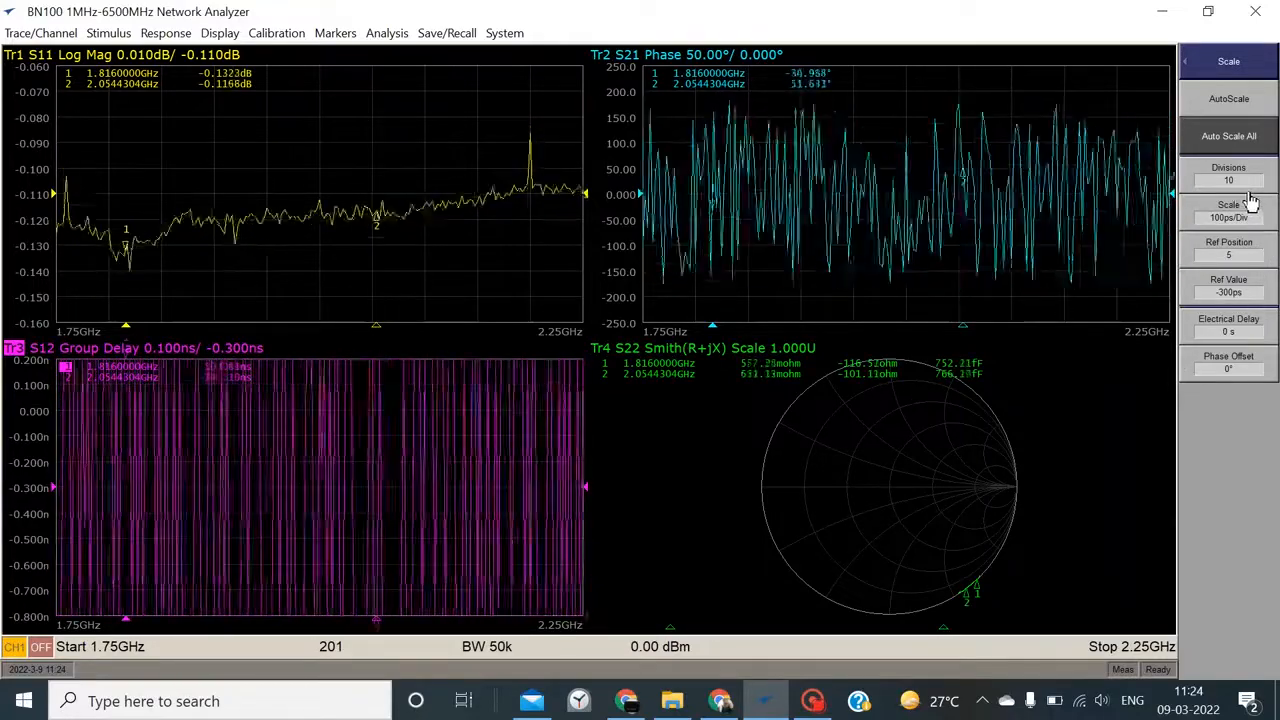
Maximize trace 1 (S11) and try 4 and 12 vertical divisions, returning the number to 10.
double_click(432, 187)
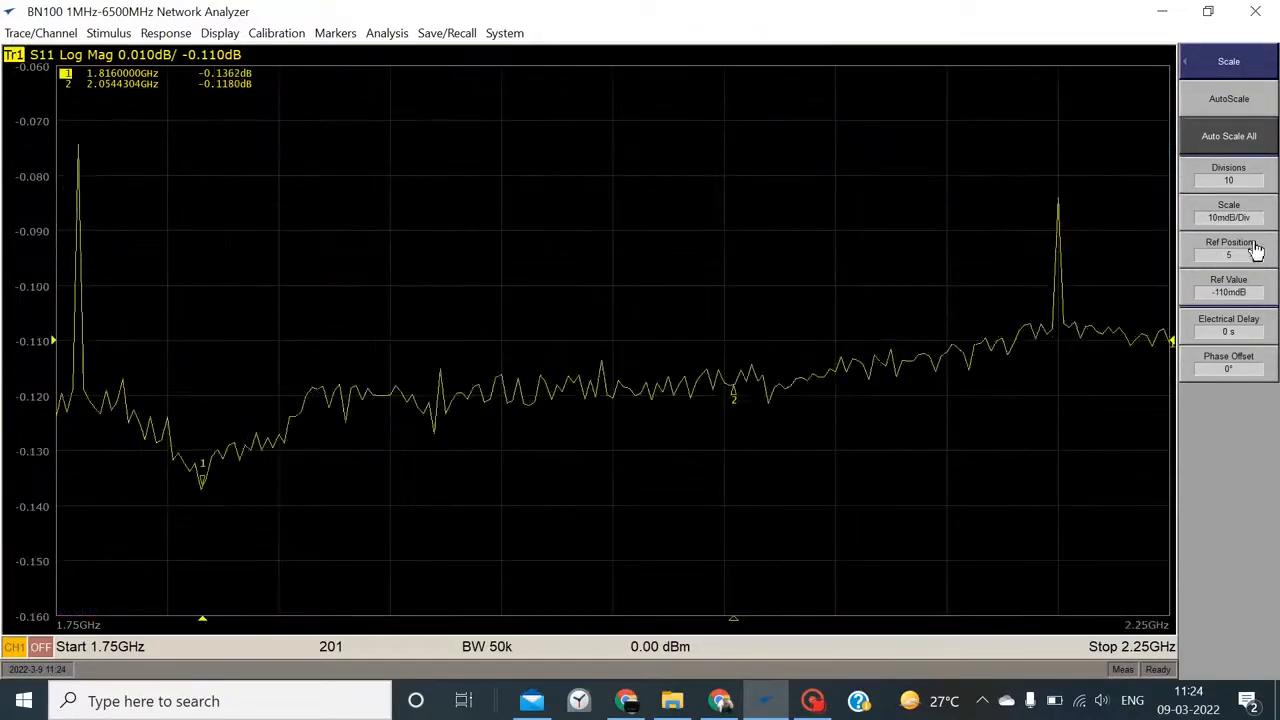
click(1229, 178)
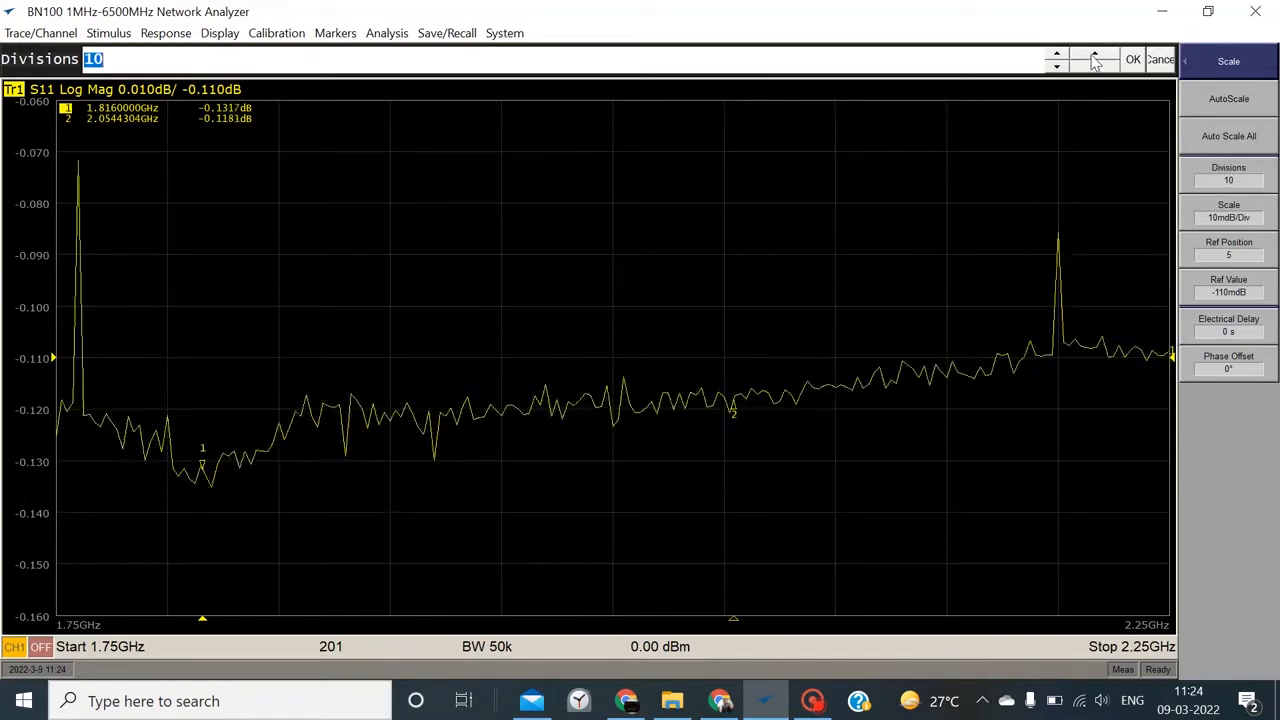
scroll(1095, 62, up, 4)
scroll(1098, 80, down, 10)
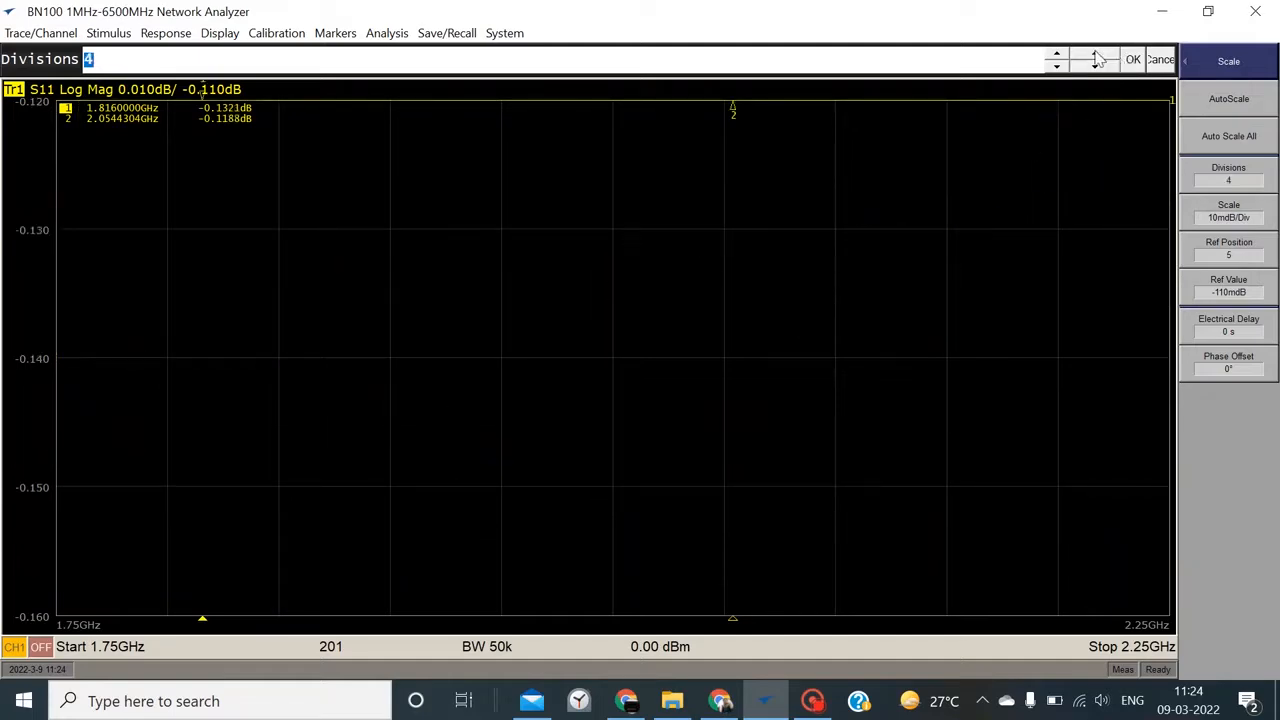
scroll(1097, 60, up, 8)
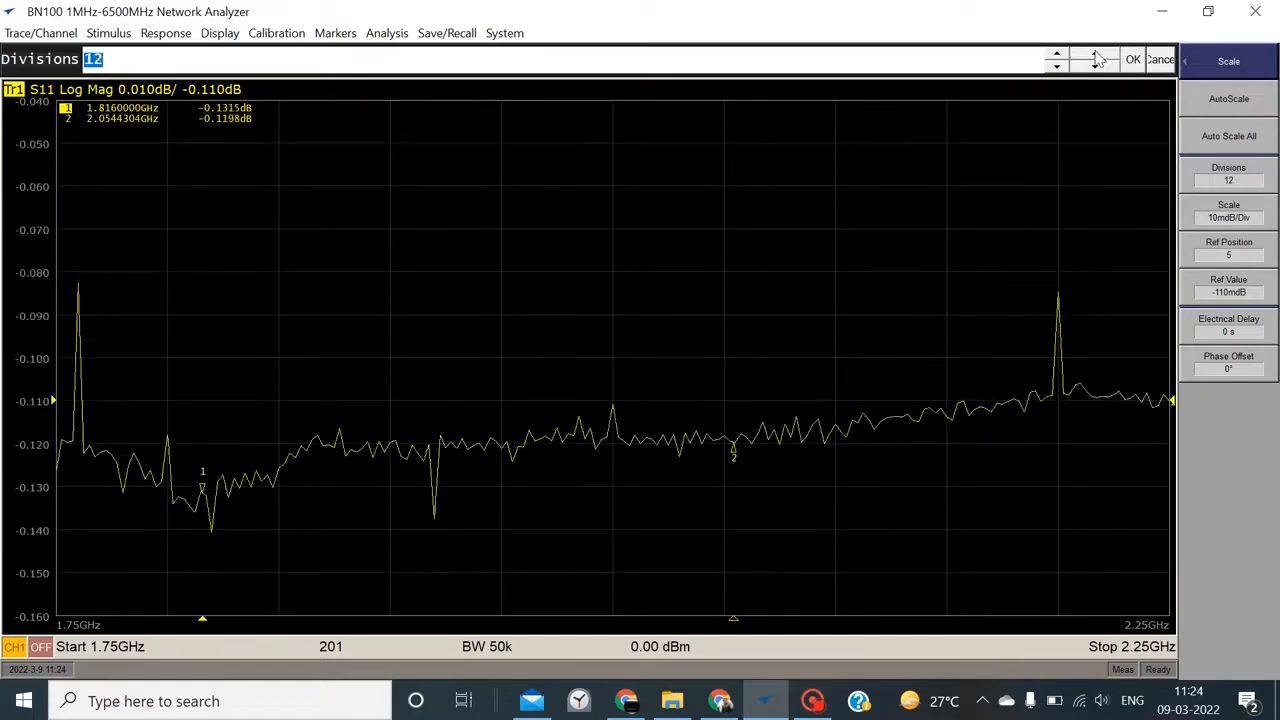
scroll(1062, 76, down, 2)
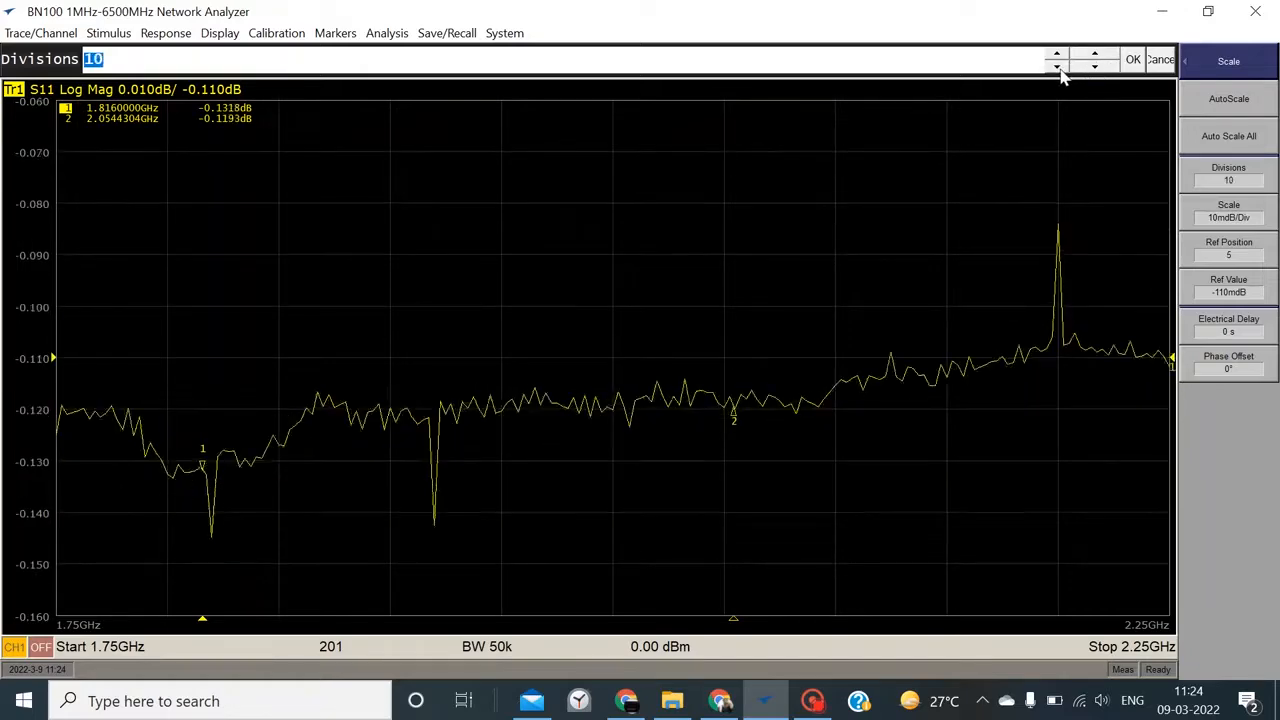
Step trace 1's reference position down through 3 and 2, and set it to 4.
click(1222, 252)
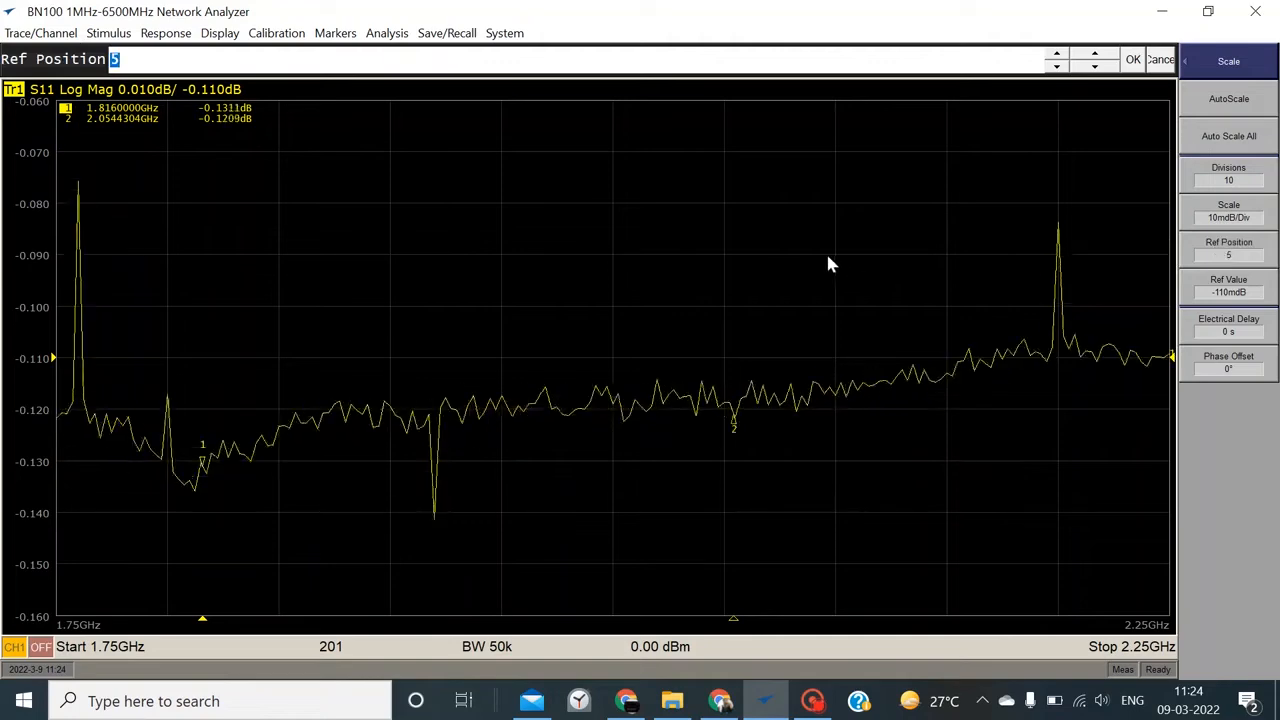
click(1094, 66)
click(1094, 67)
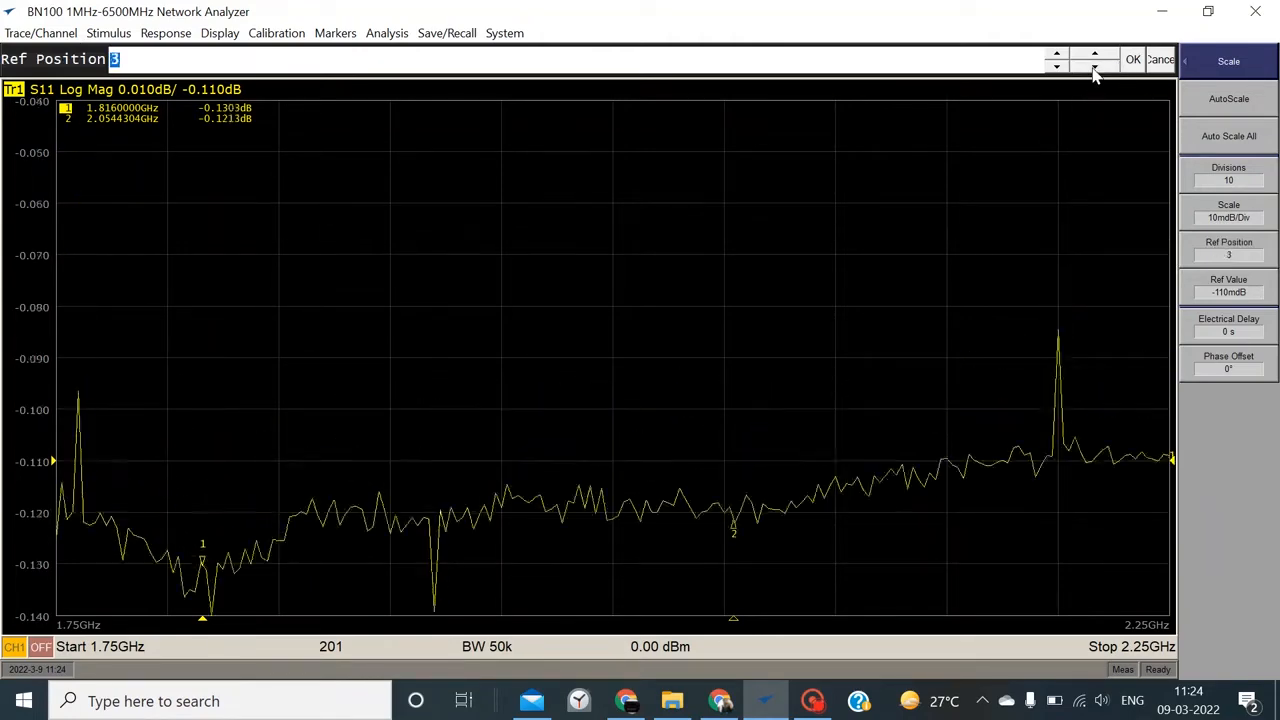
click(1095, 68)
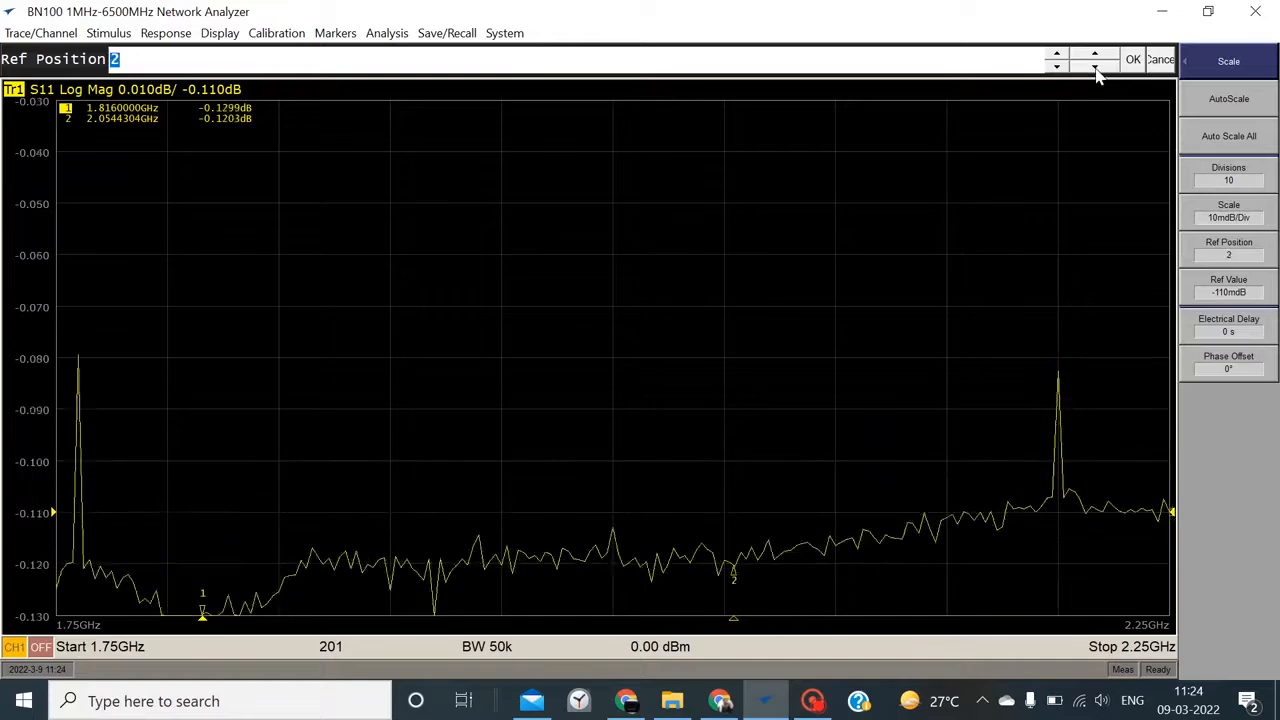
click(1095, 68)
click(1095, 56)
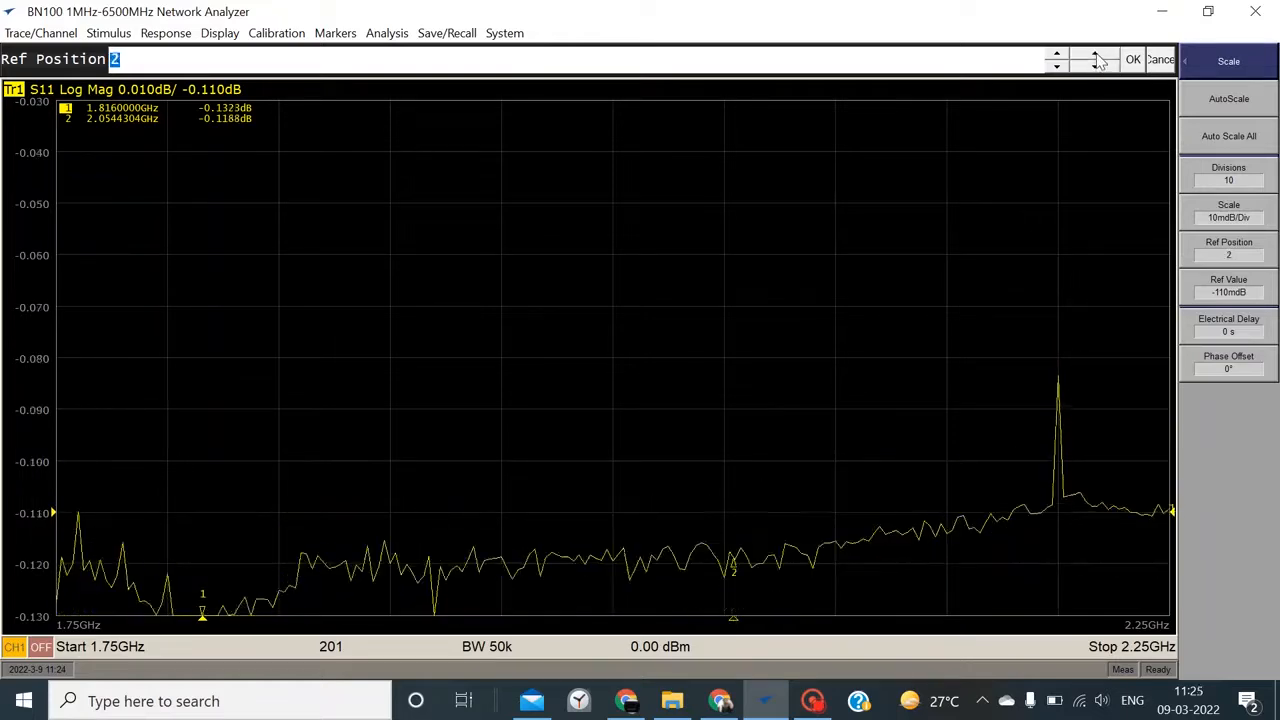
click(1096, 57)
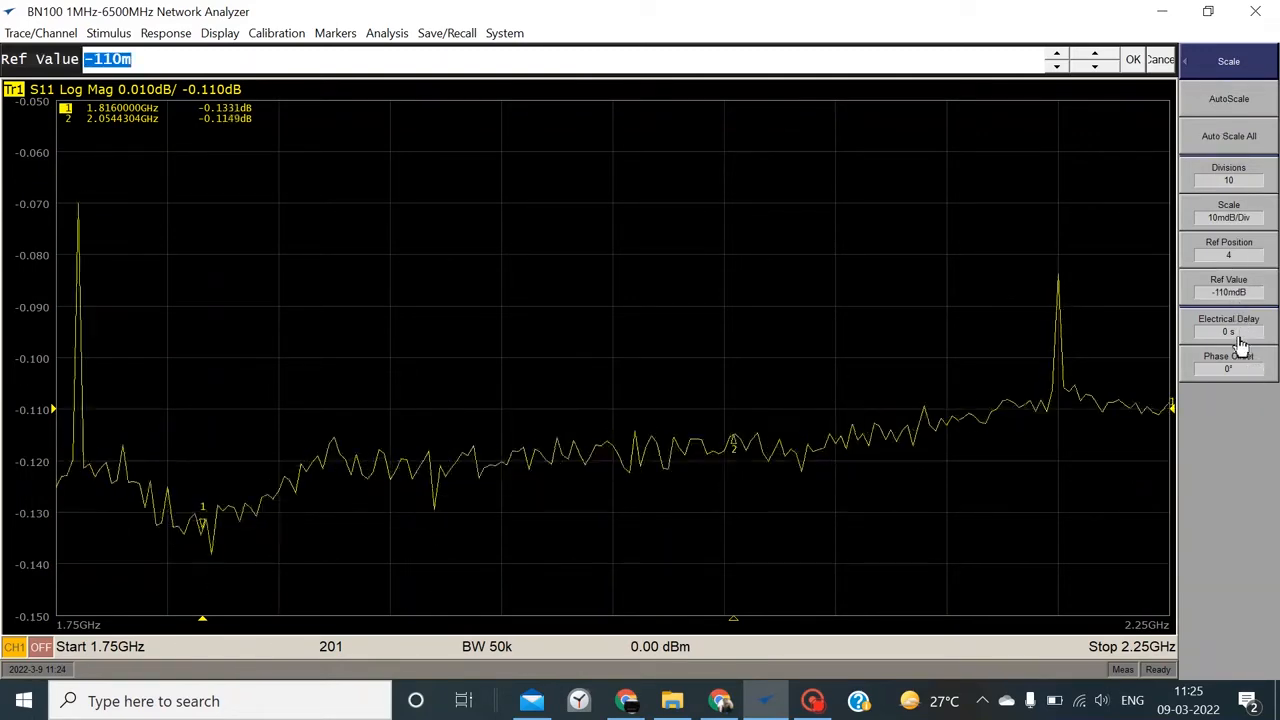
click(1190, 75)
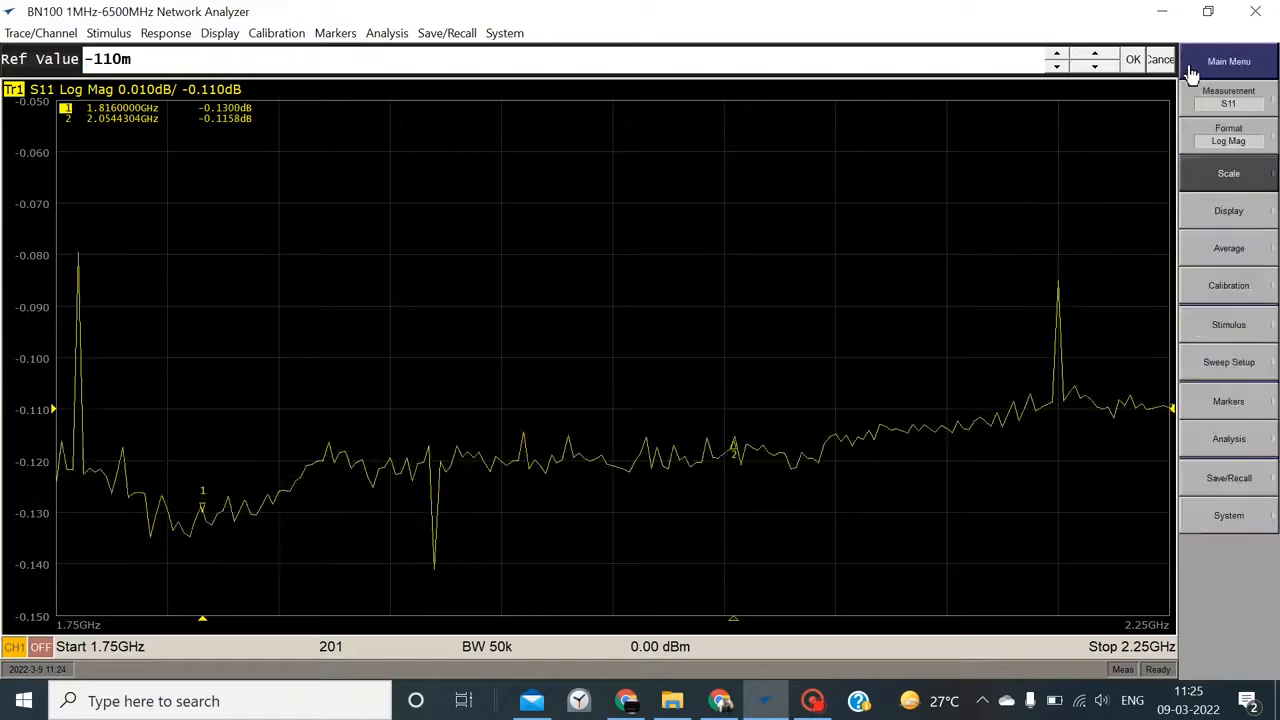
Switch averaging on and off for trace 1 and toggle its smoothing.
click(166, 33)
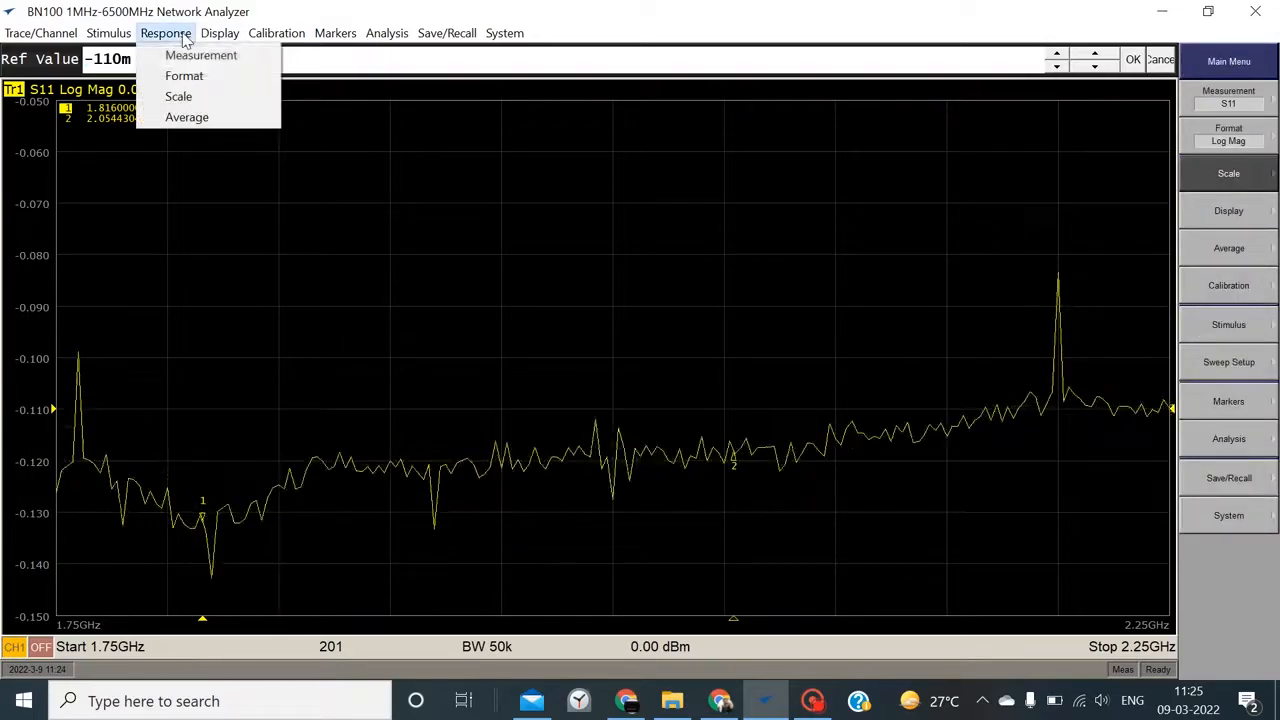
click(215, 119)
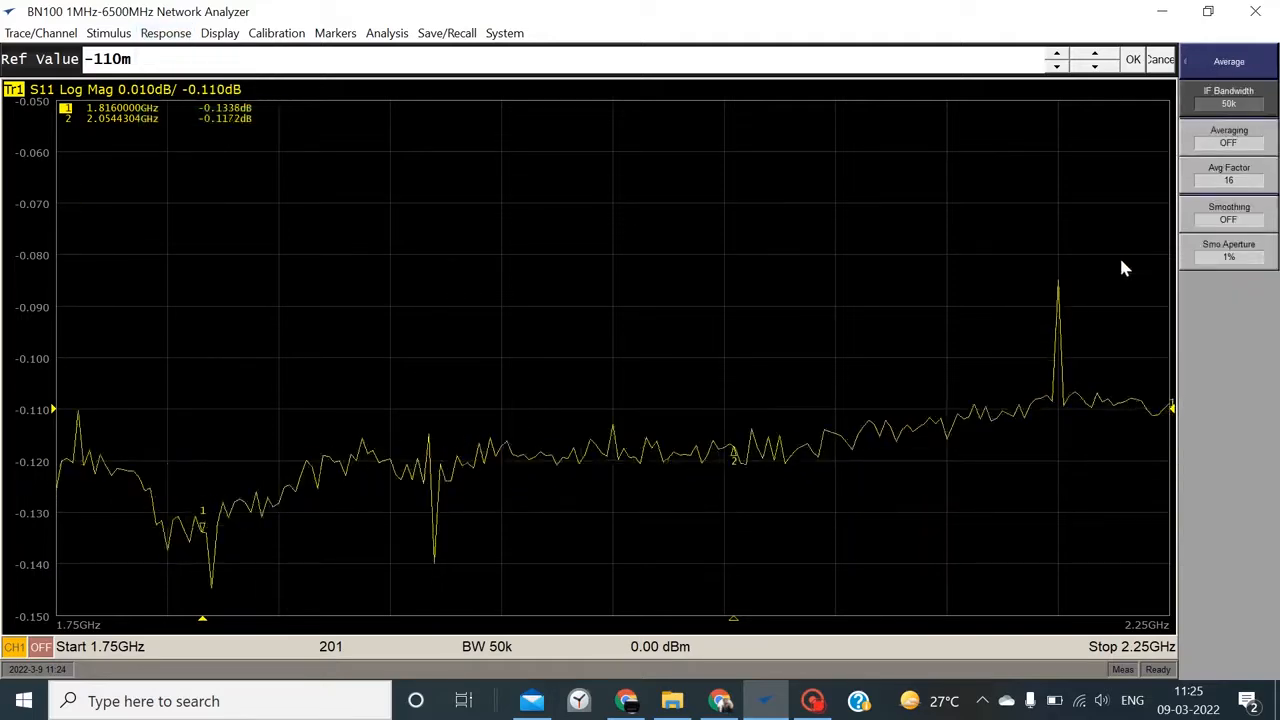
click(1239, 146)
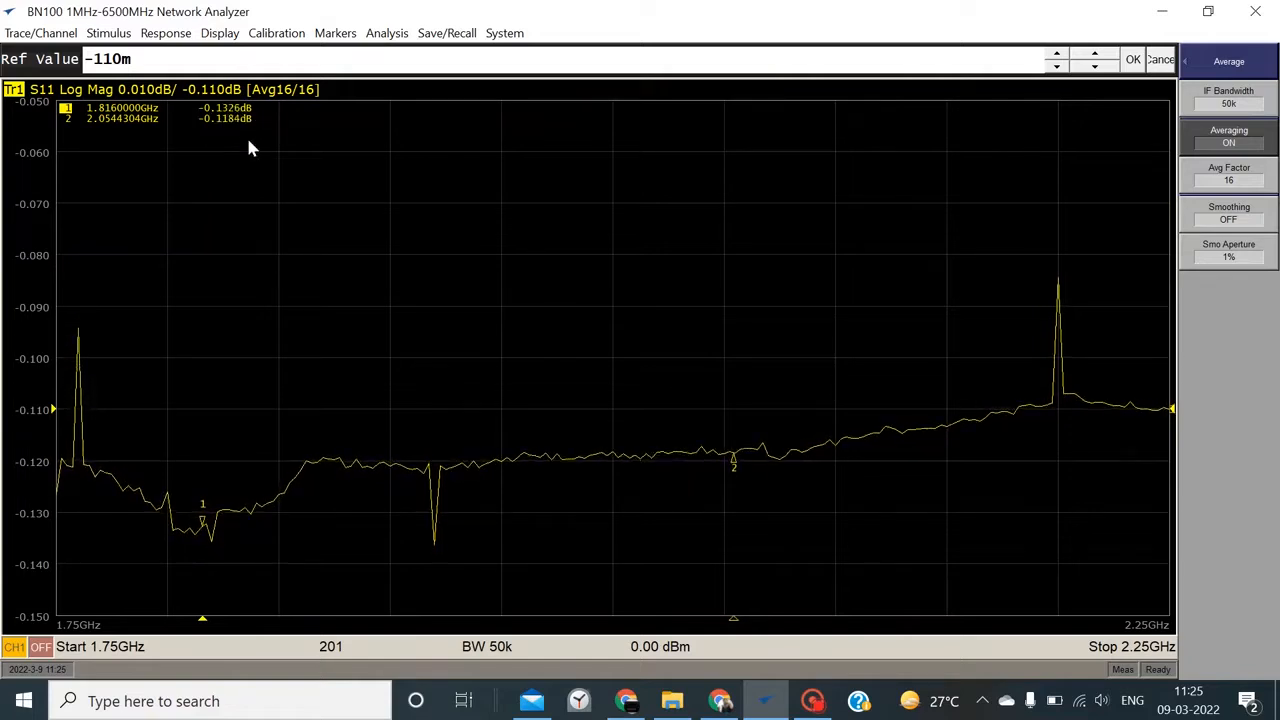
click(1231, 147)
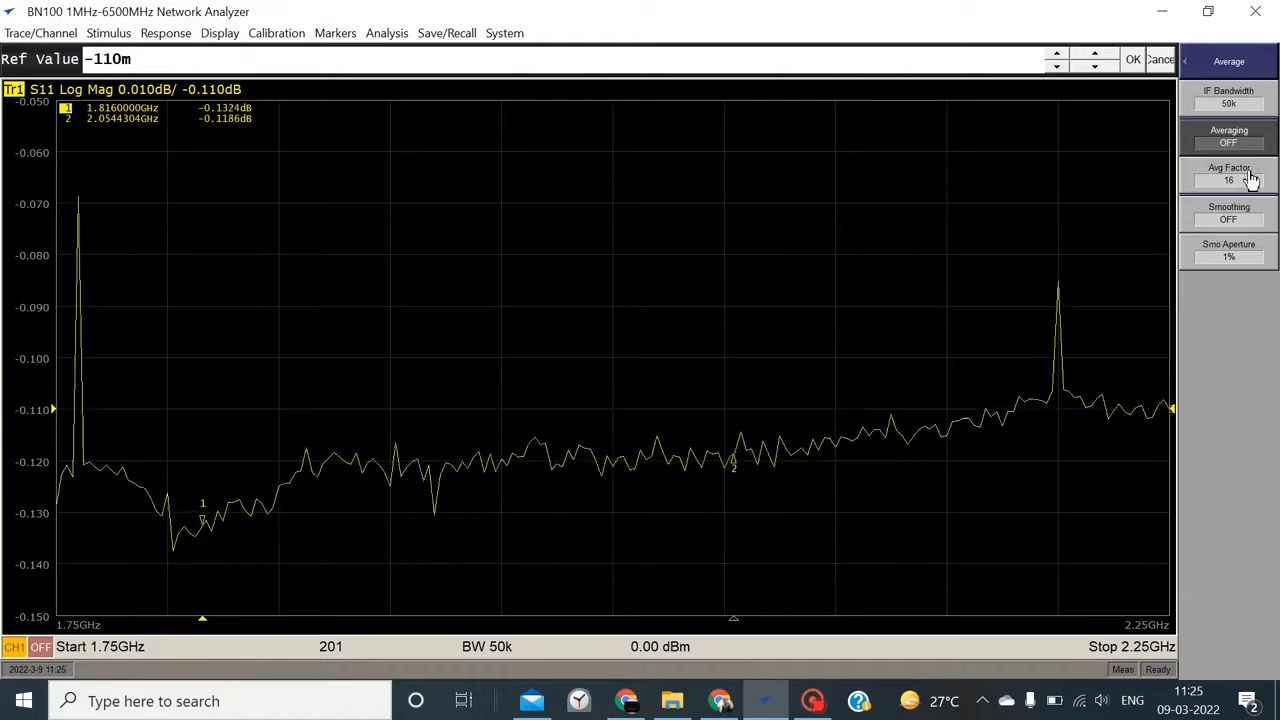
click(1238, 220)
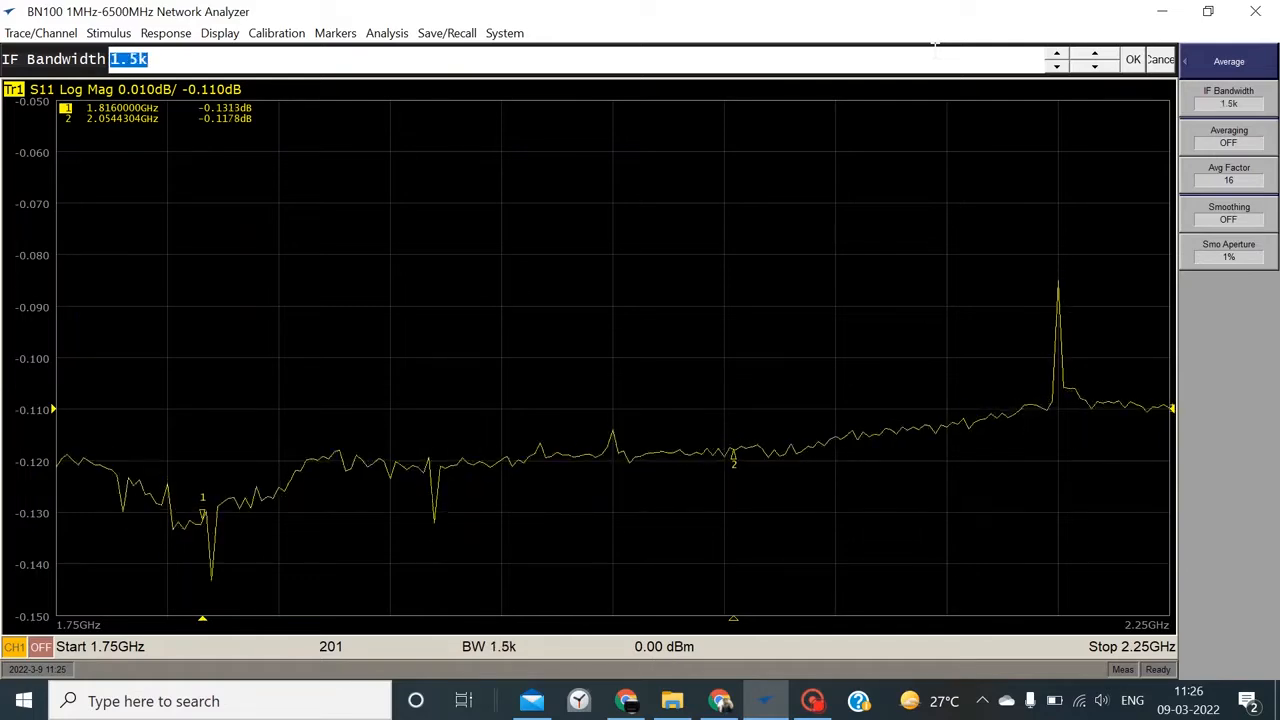
Raise the IF bandwidth to 5M and return it to 50k.
scroll(935, 48, up, 14)
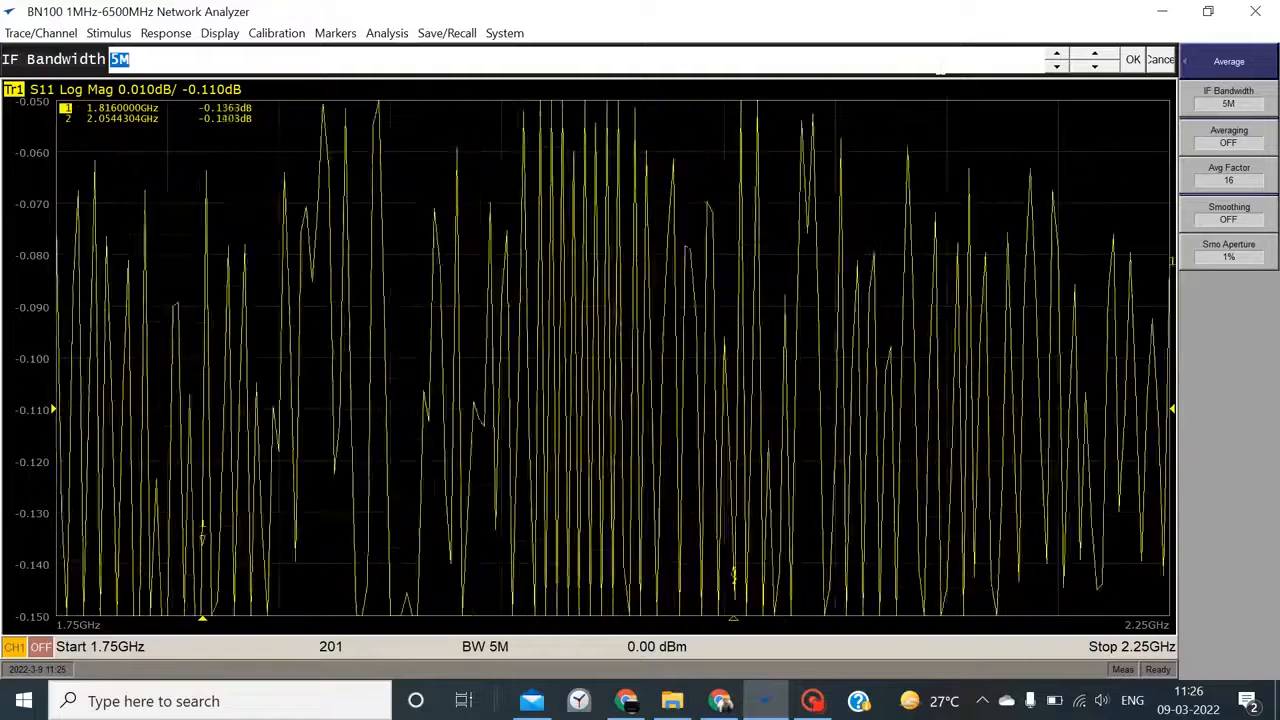
scroll(940, 70, down, 5)
scroll(940, 70, down, 6)
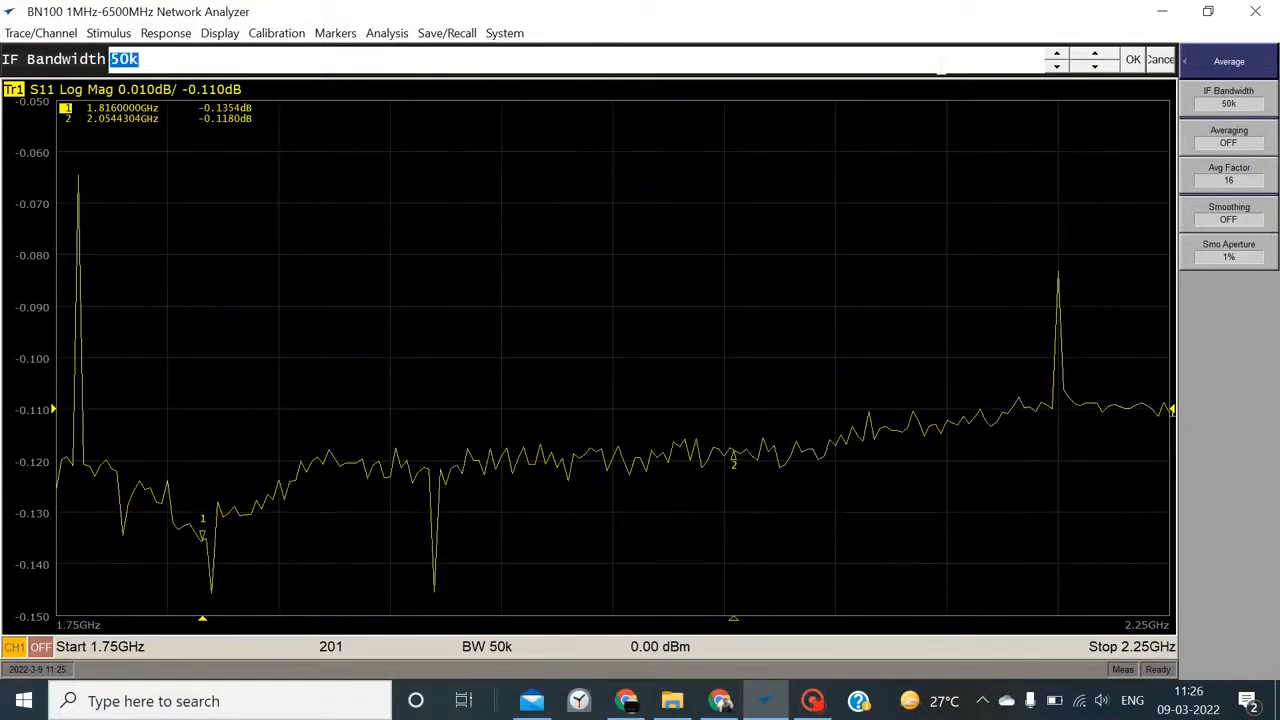
click(1134, 62)
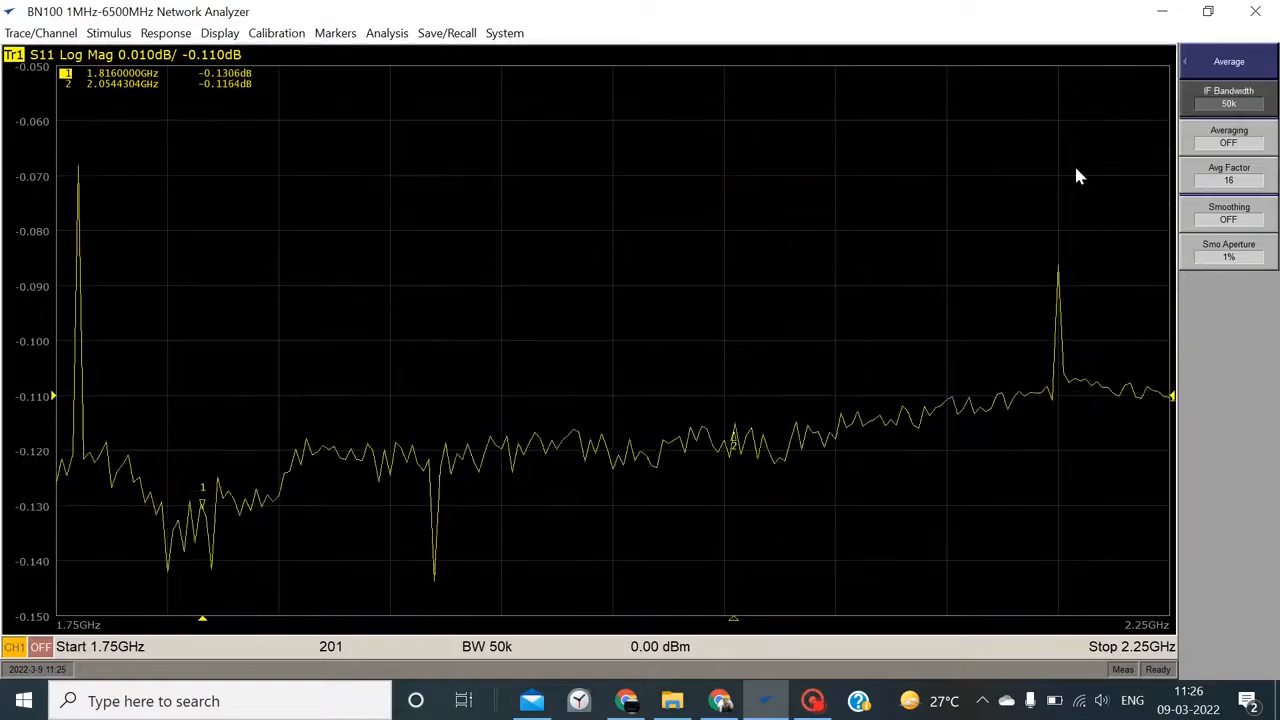
Restore the four-trace layout from the maximized trace 1 and look through the display and calibration options.
double_click(881, 144)
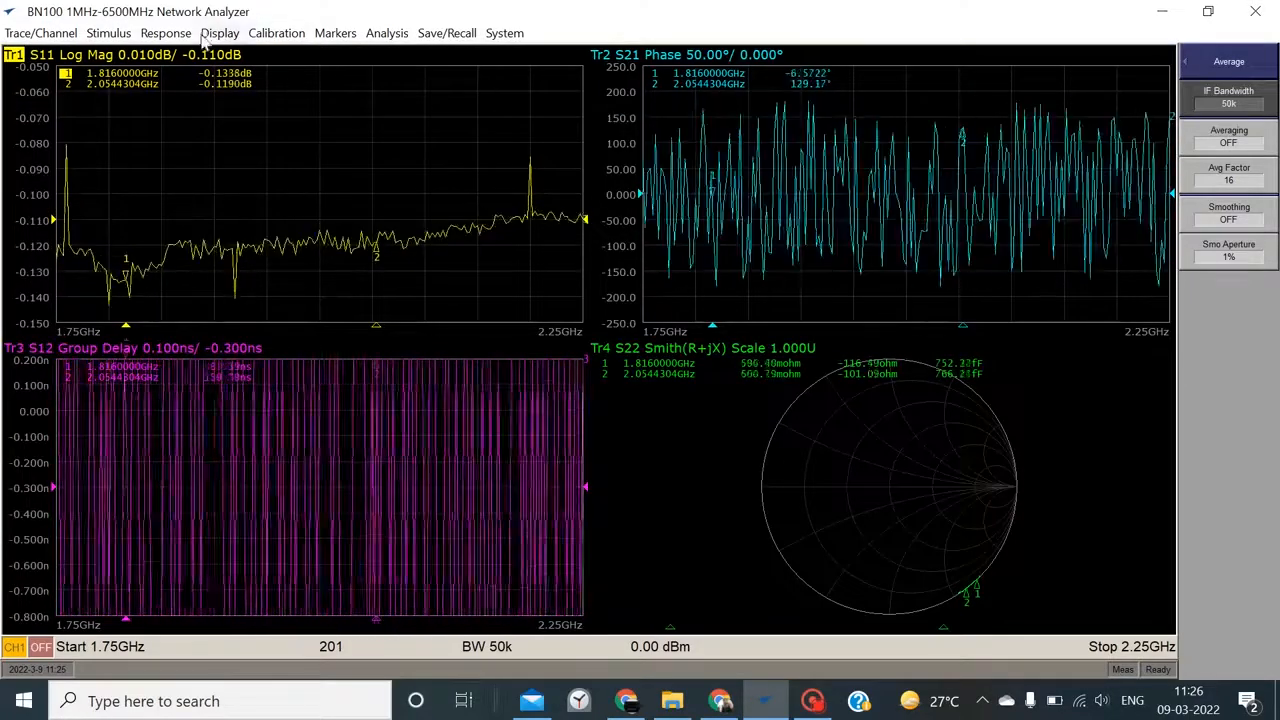
click(163, 33)
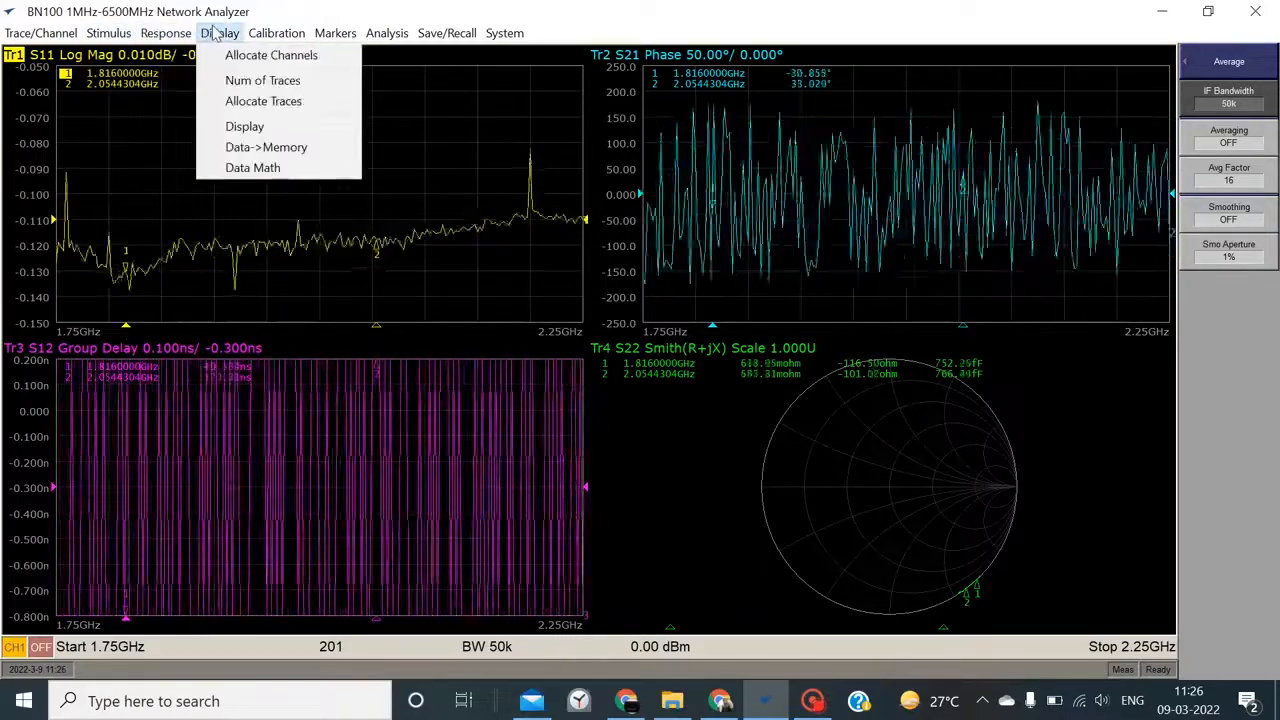
mouse_move(271, 37)
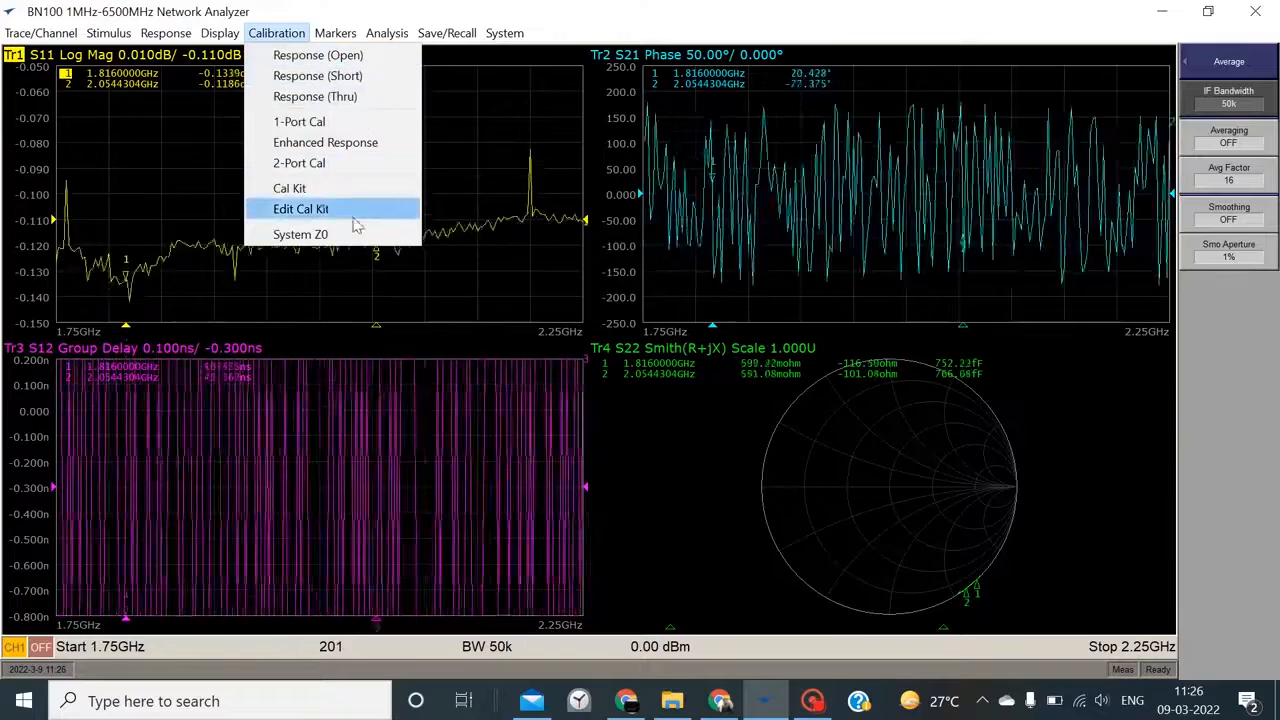
mouse_move(341, 37)
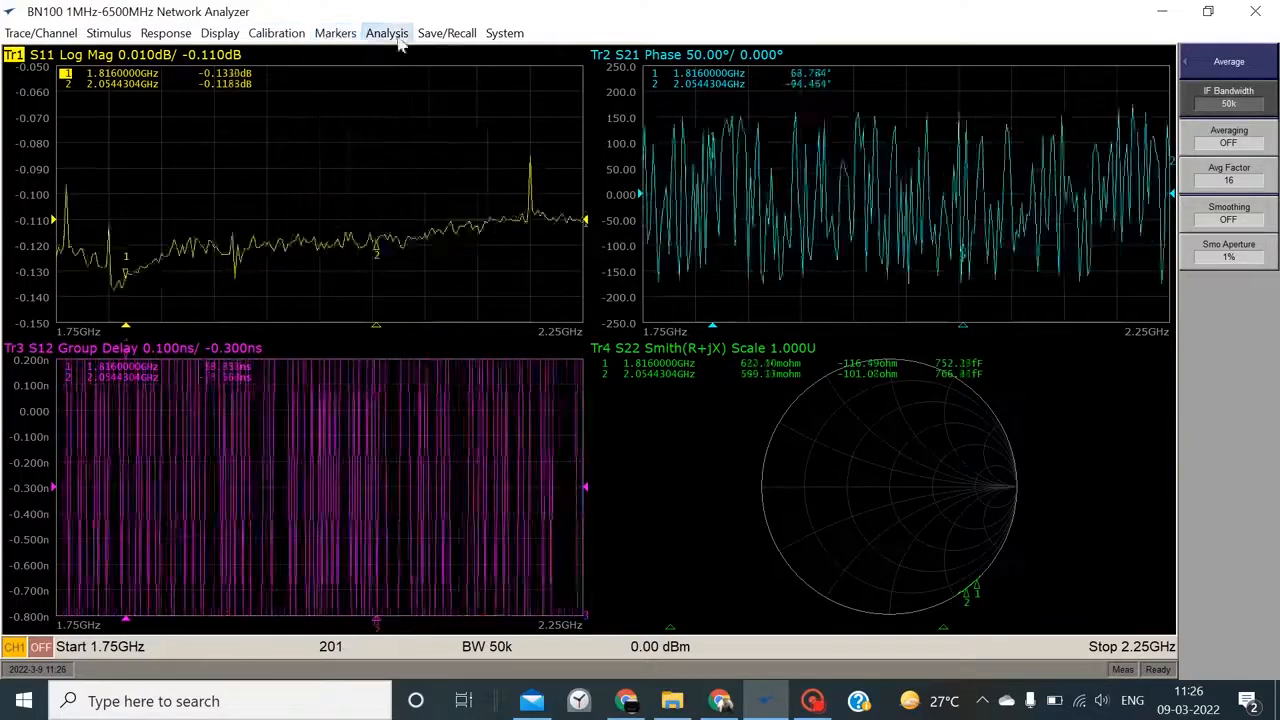
Turn on time domain analysis for trace 2 (S21 Phase).
mouse_move(400, 38)
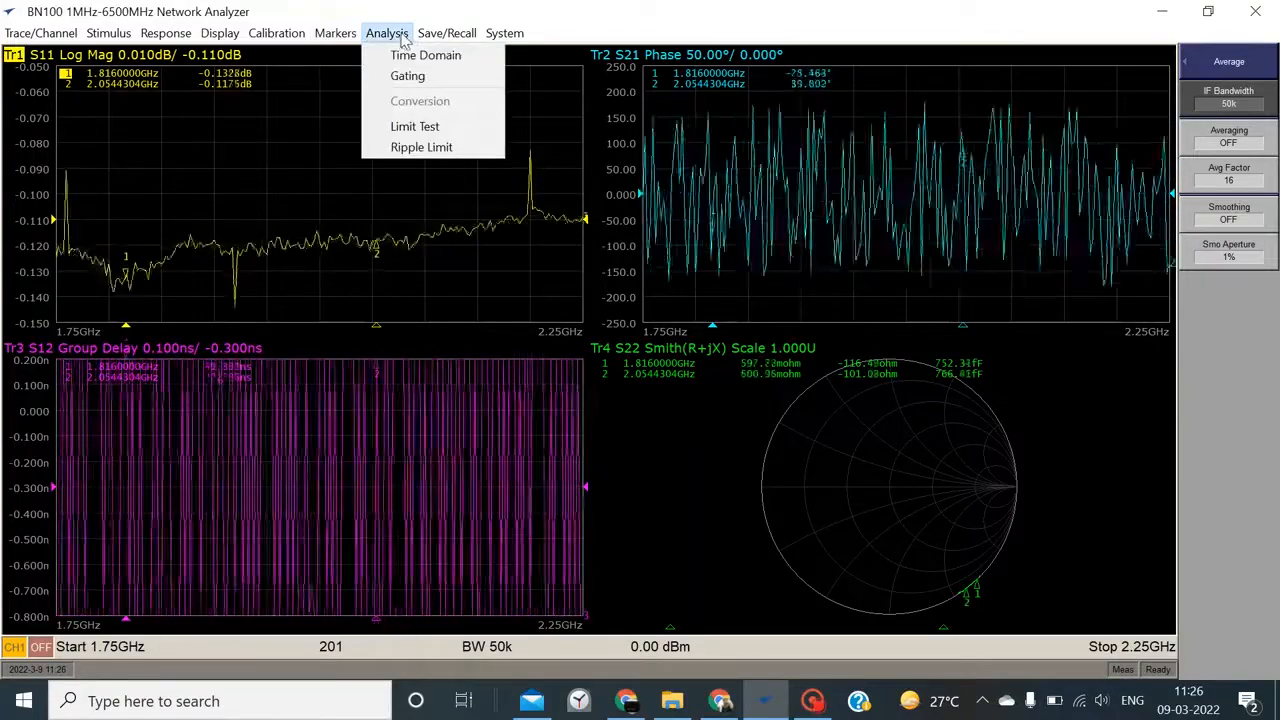
click(420, 56)
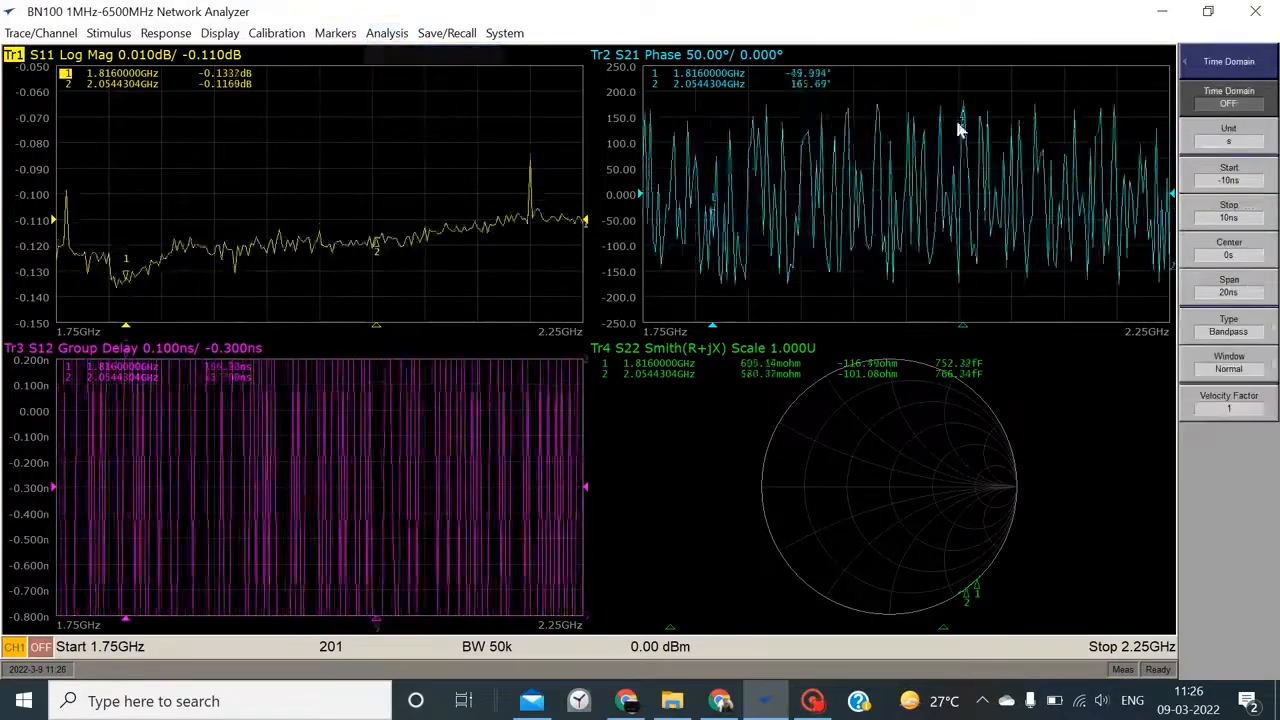
click(670, 95)
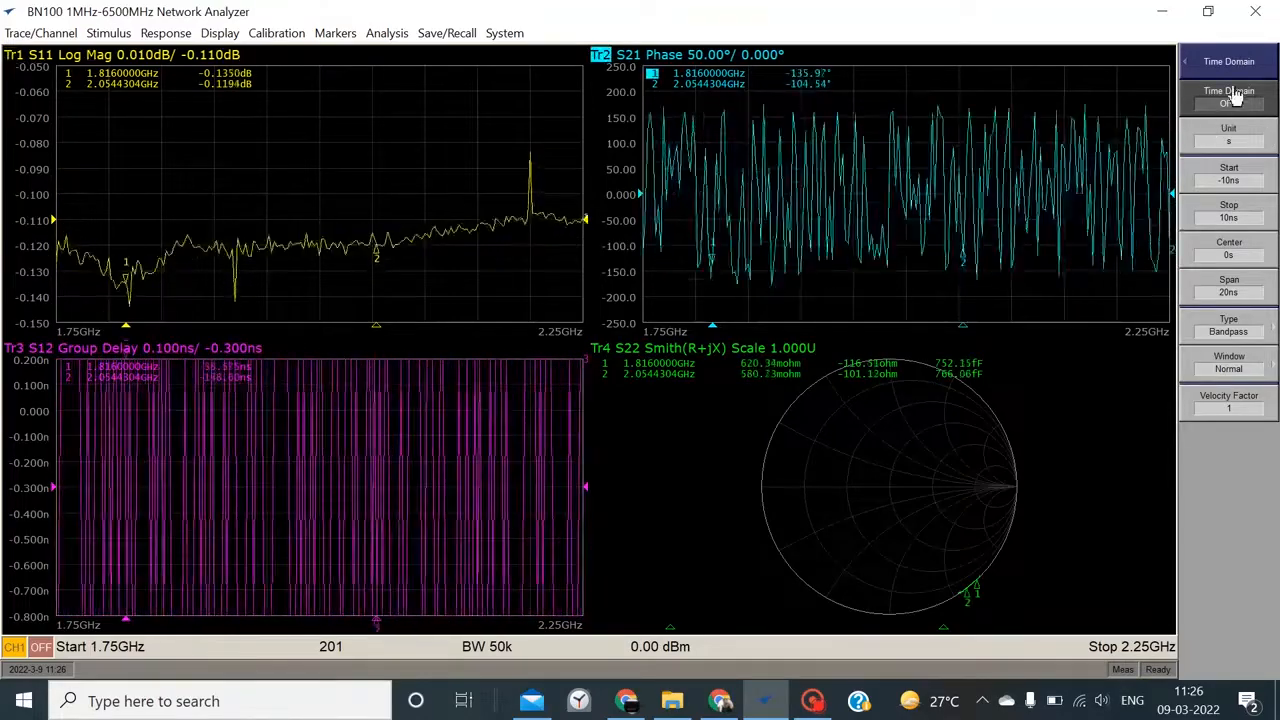
click(1232, 97)
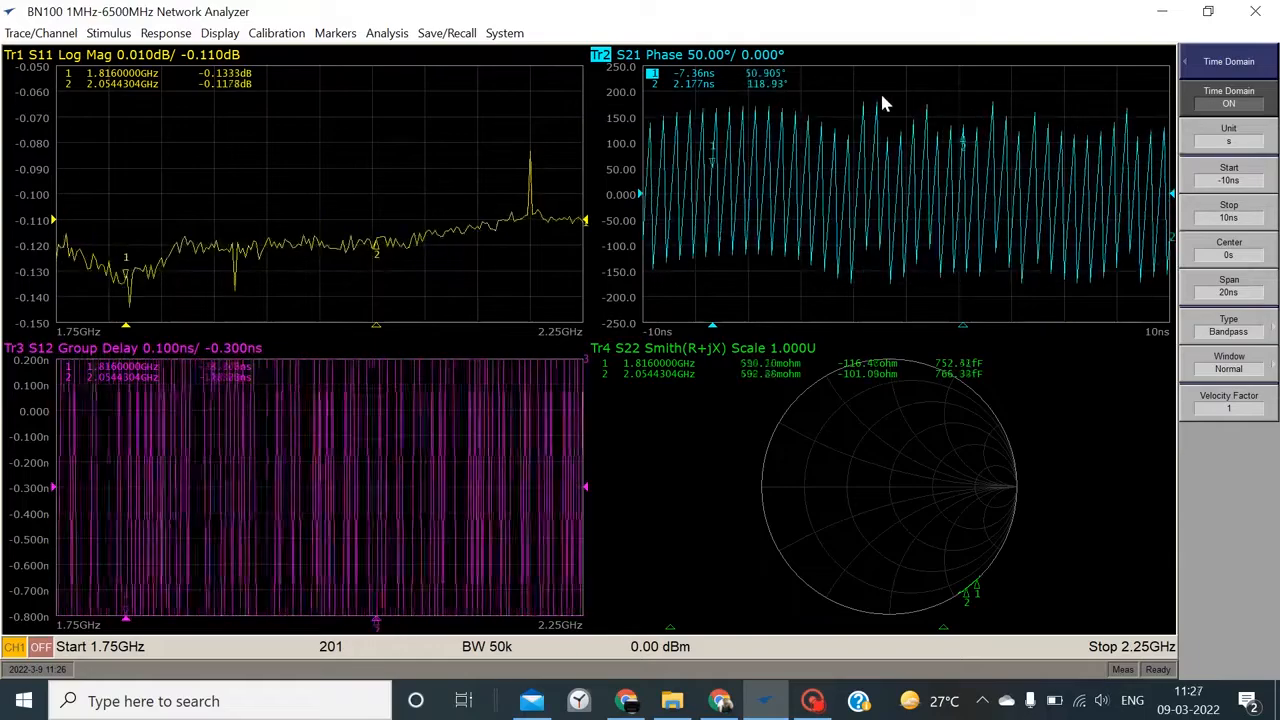
Switch trace 2's time domain unit to metres and back to seconds, then leave the analysis settings.
click(1252, 143)
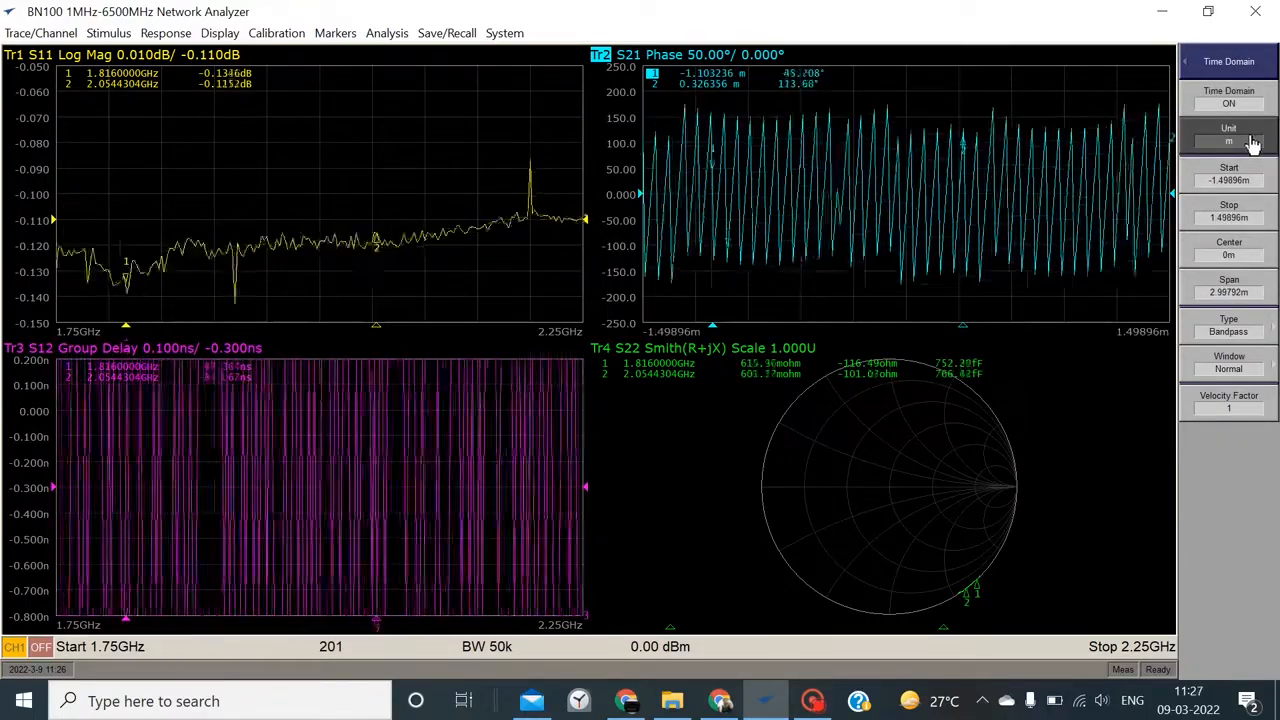
click(1252, 143)
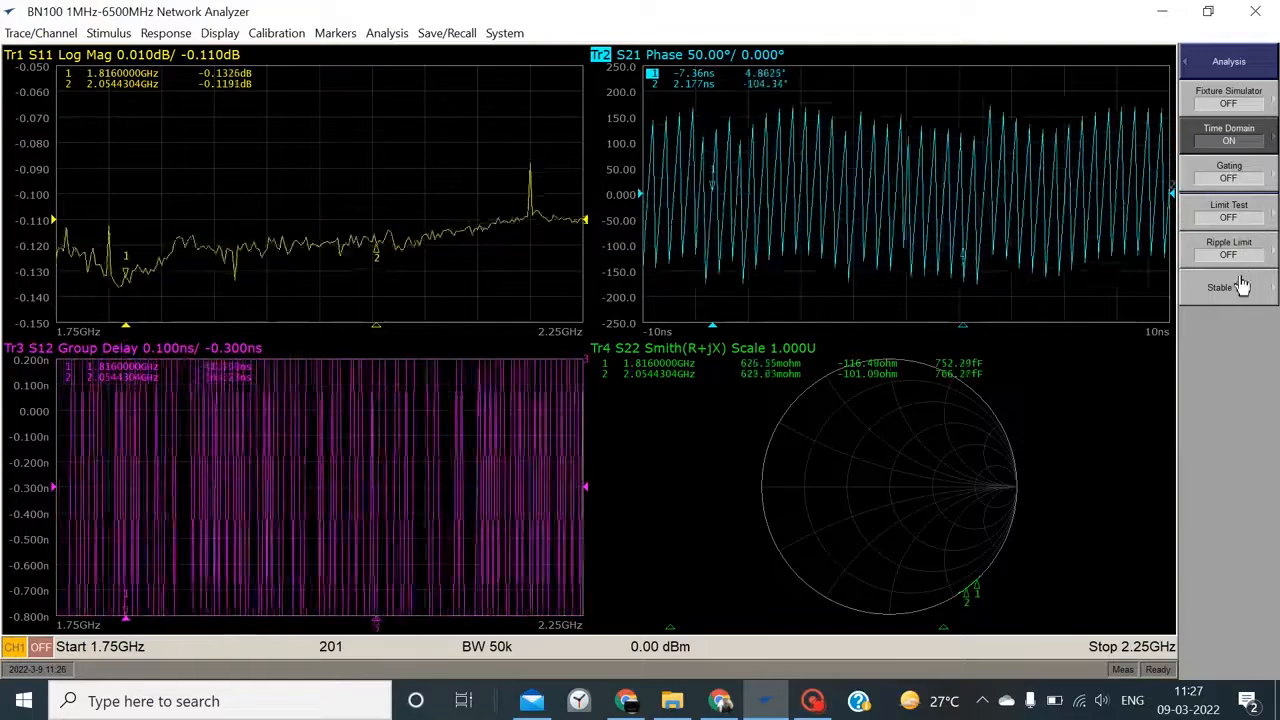
click(1209, 63)
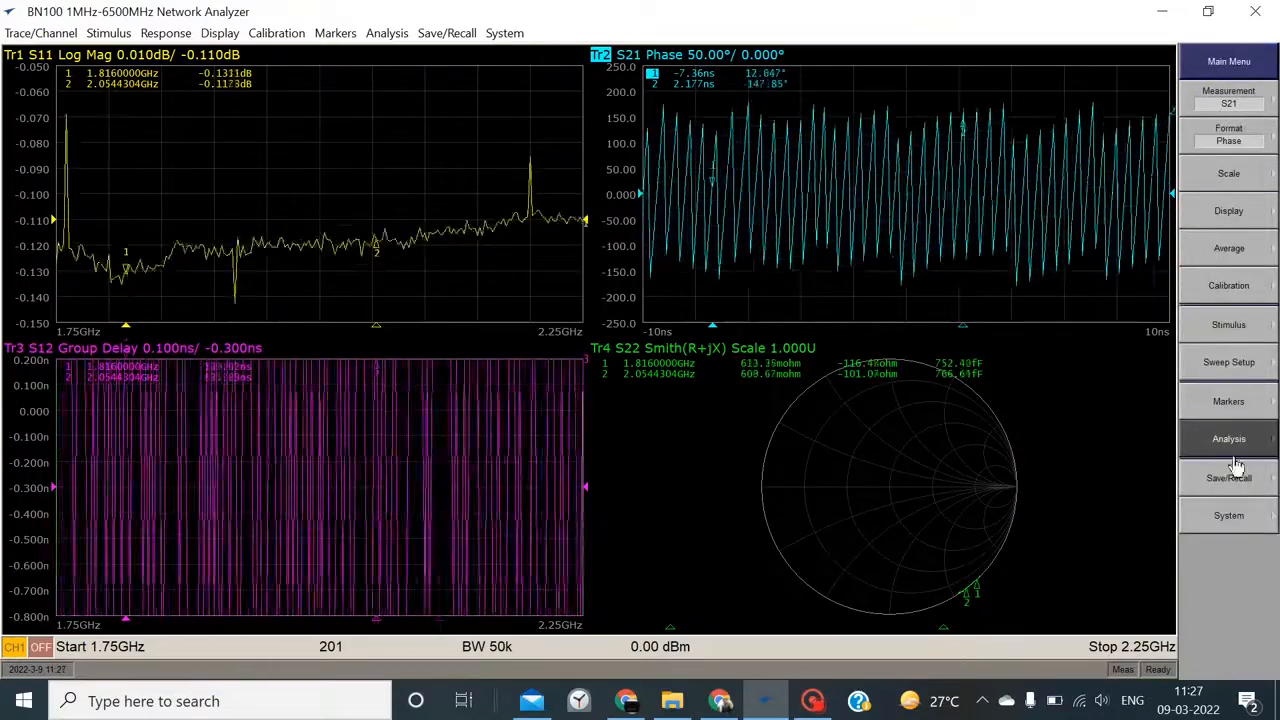
Glance at the system options and save the current setup to State 01, replacing the existing state file.
click(1236, 522)
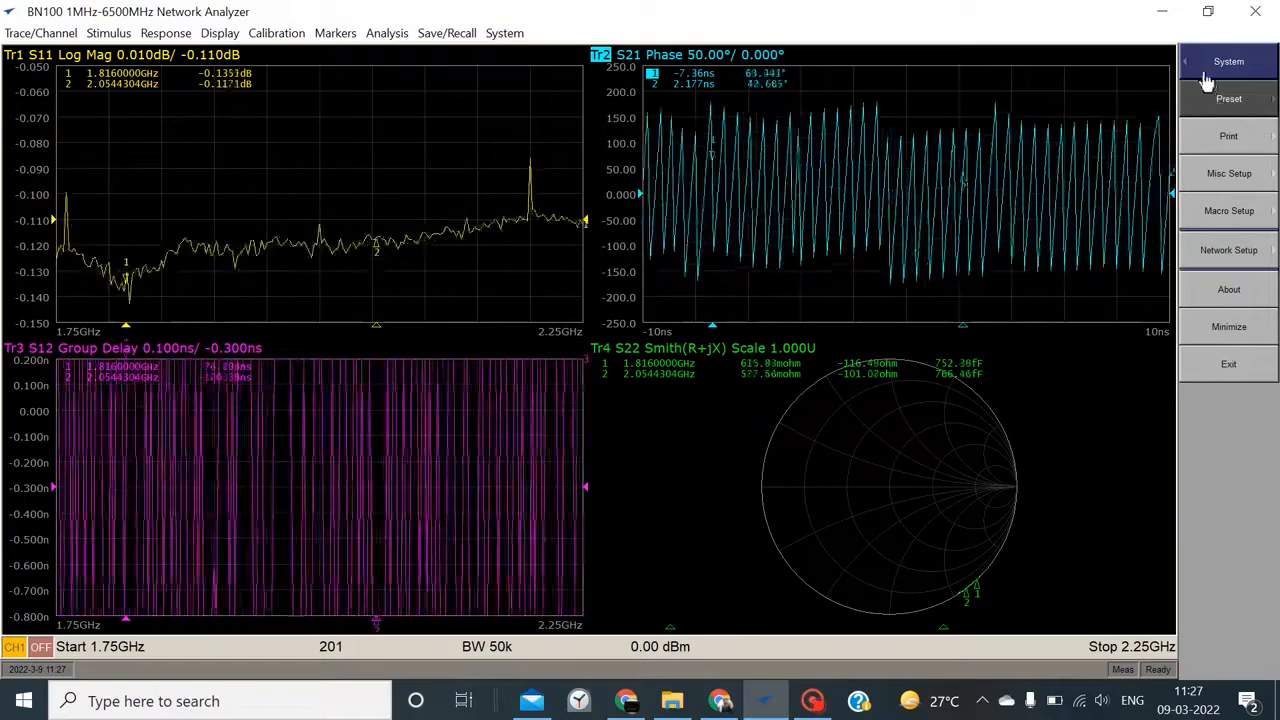
click(1206, 76)
click(1232, 482)
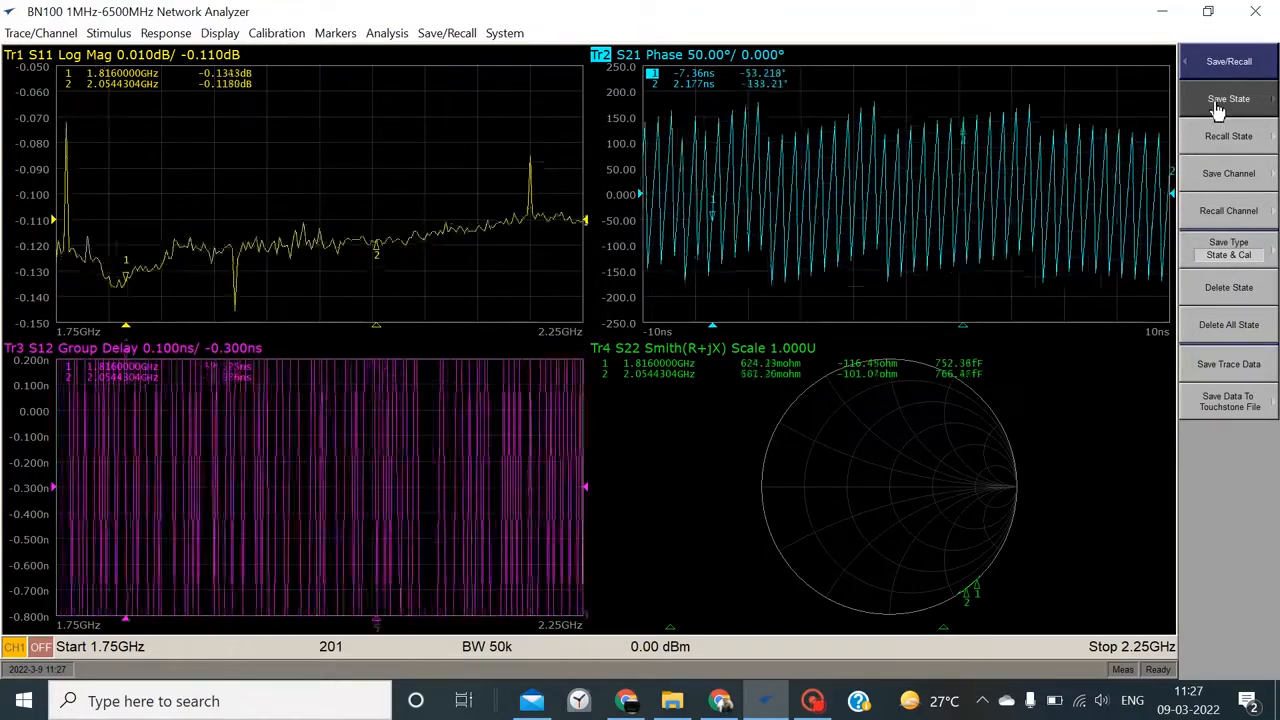
click(1216, 104)
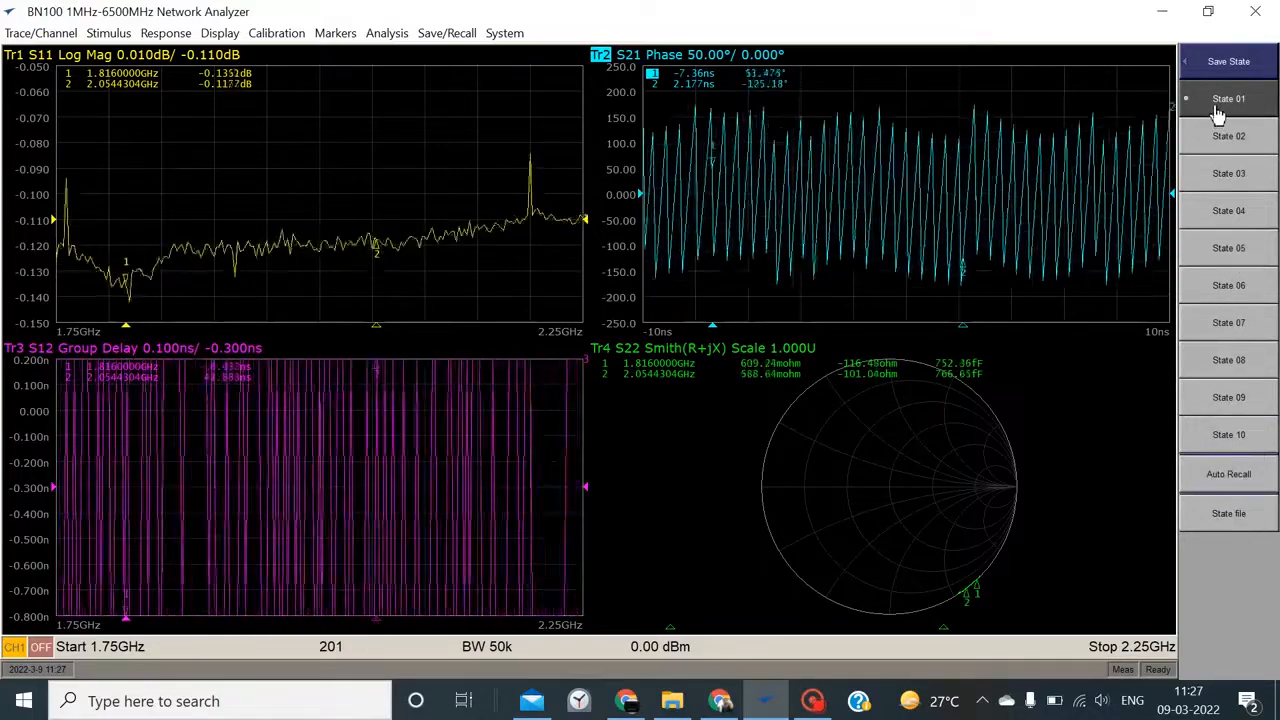
click(1215, 105)
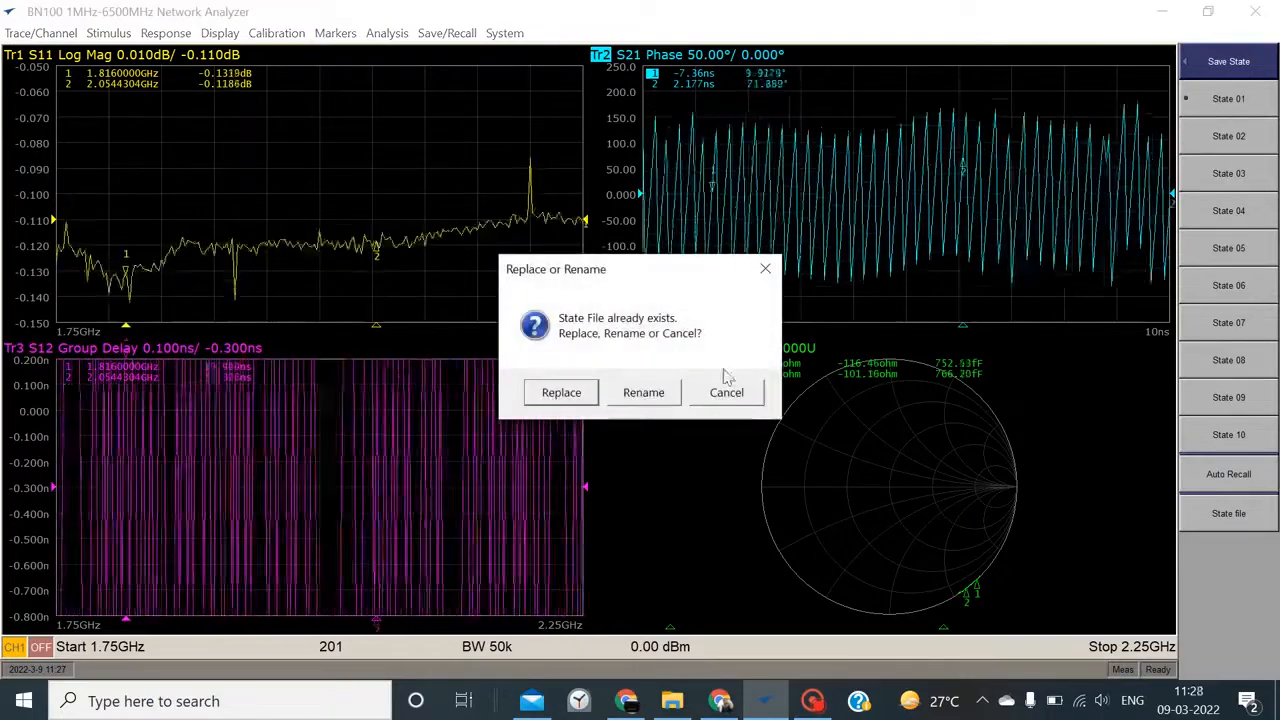
click(549, 396)
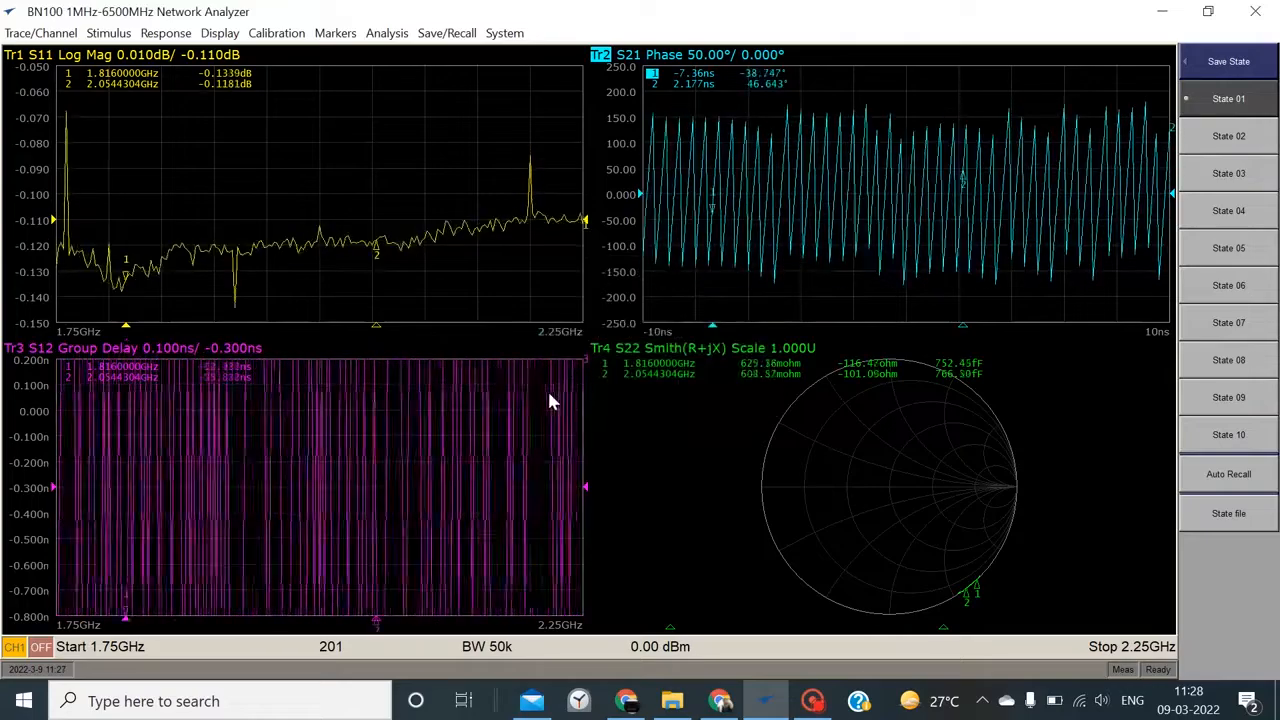
Save to State 01 again, choosing to rename it, and name the state "test".
click(1225, 116)
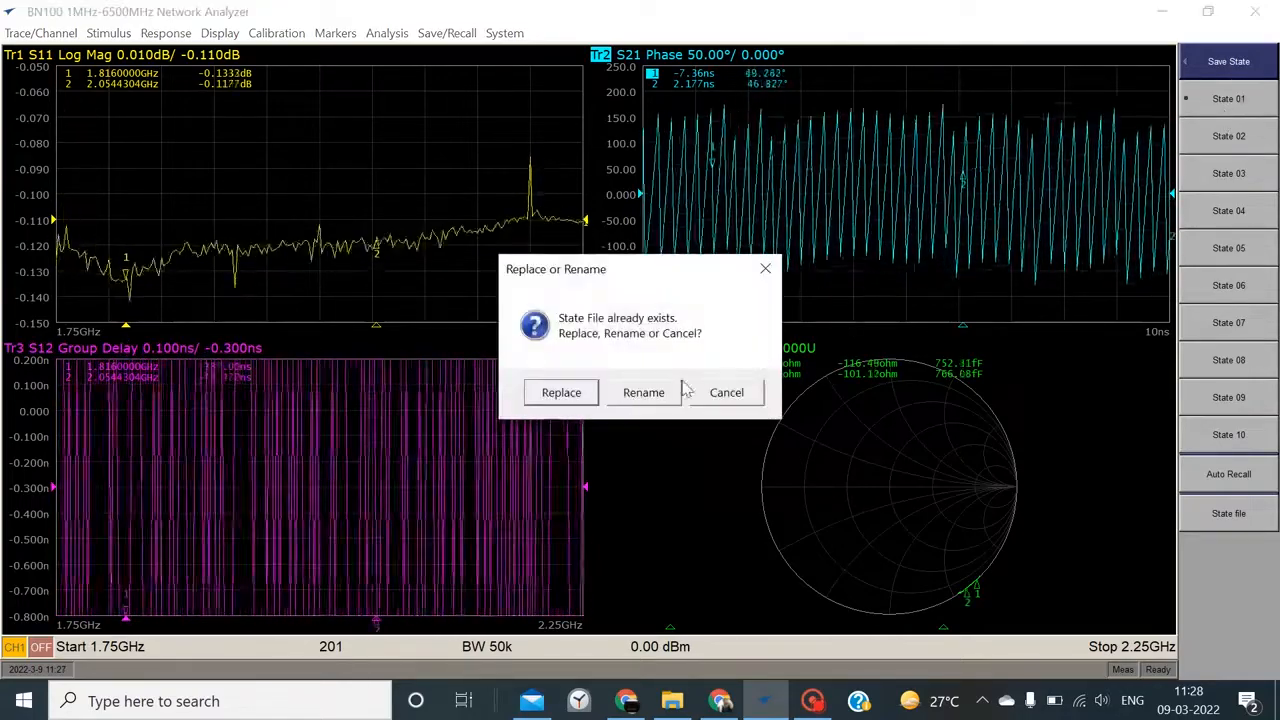
click(645, 393)
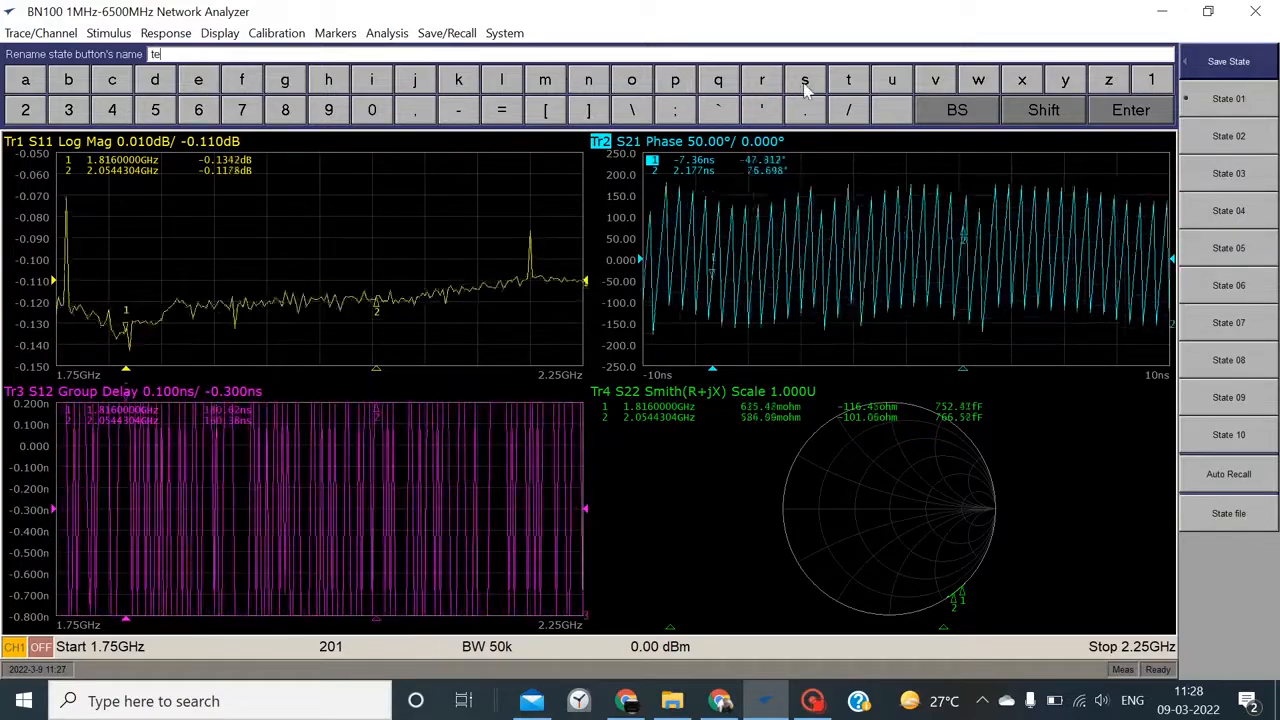
click(1130, 112)
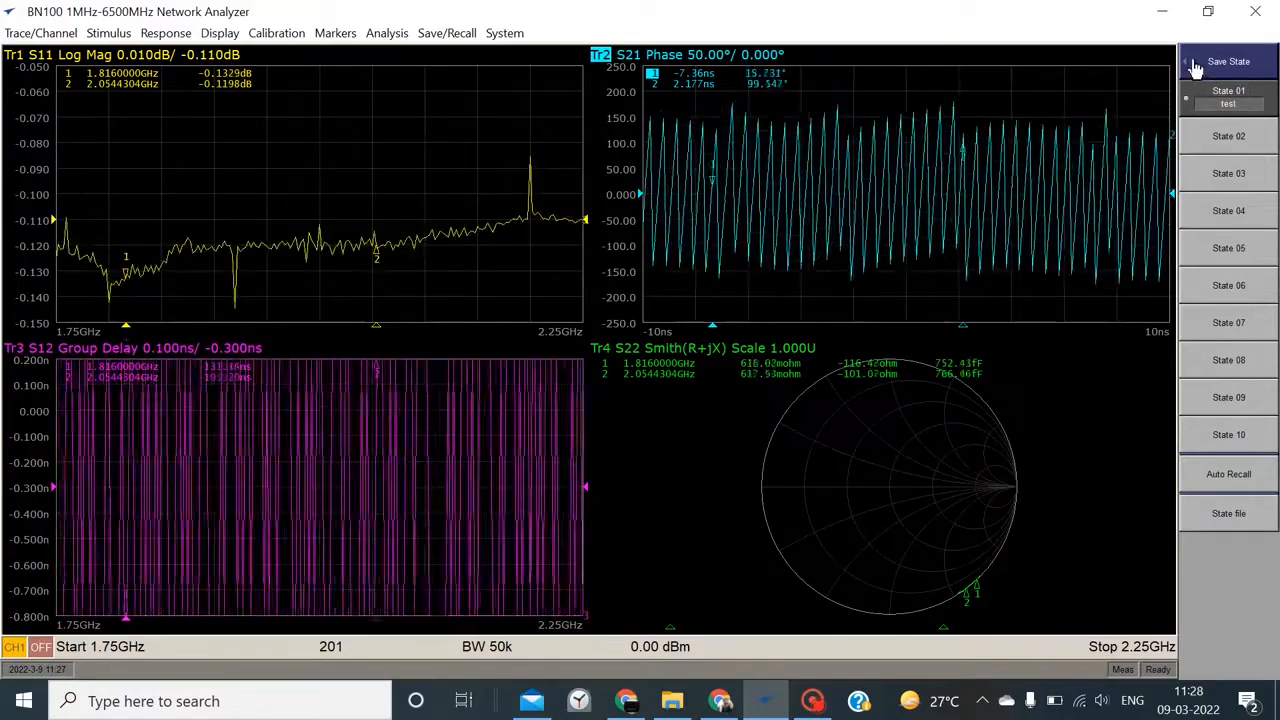
Preset the analyzer to its default settings and confirm the preset.
click(1195, 64)
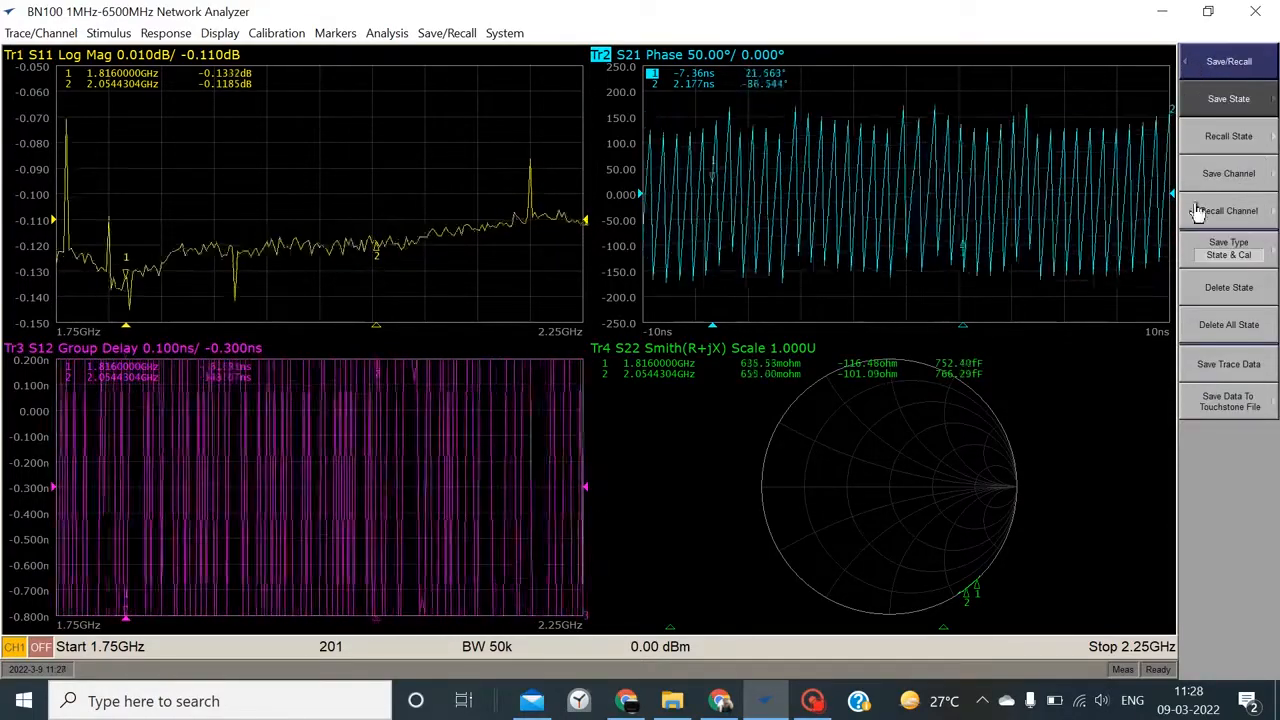
click(1203, 60)
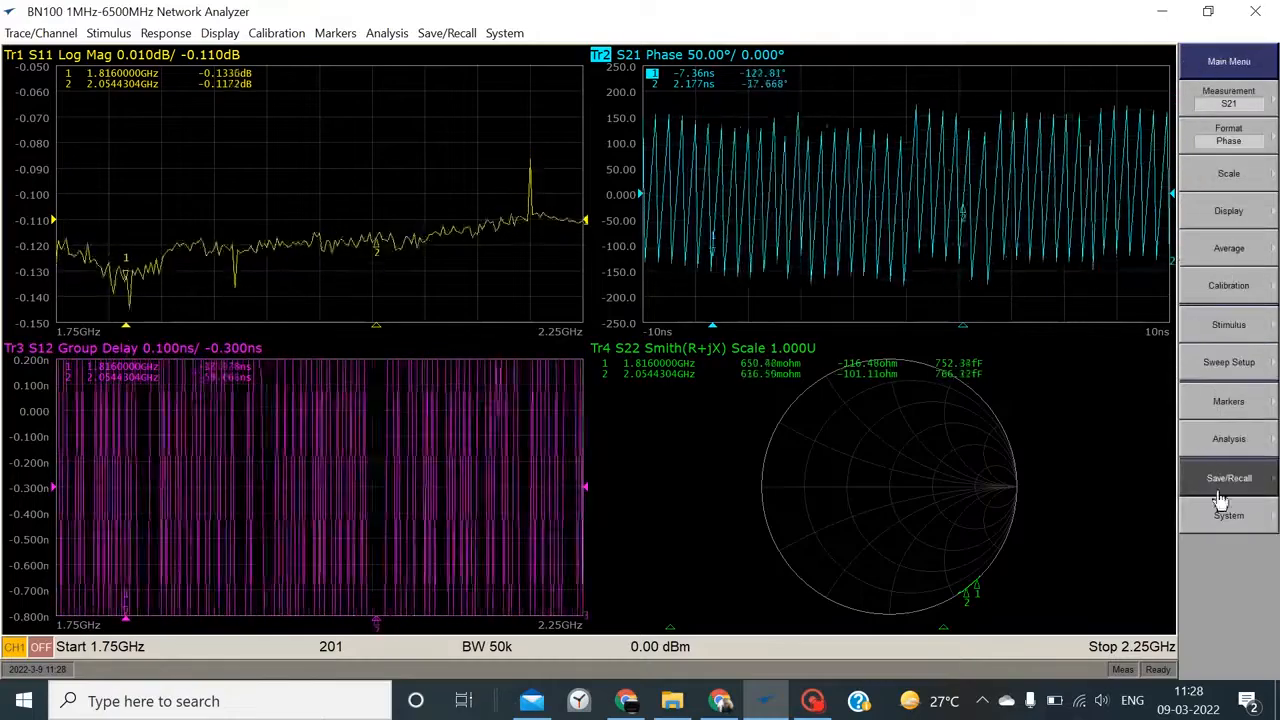
click(1229, 514)
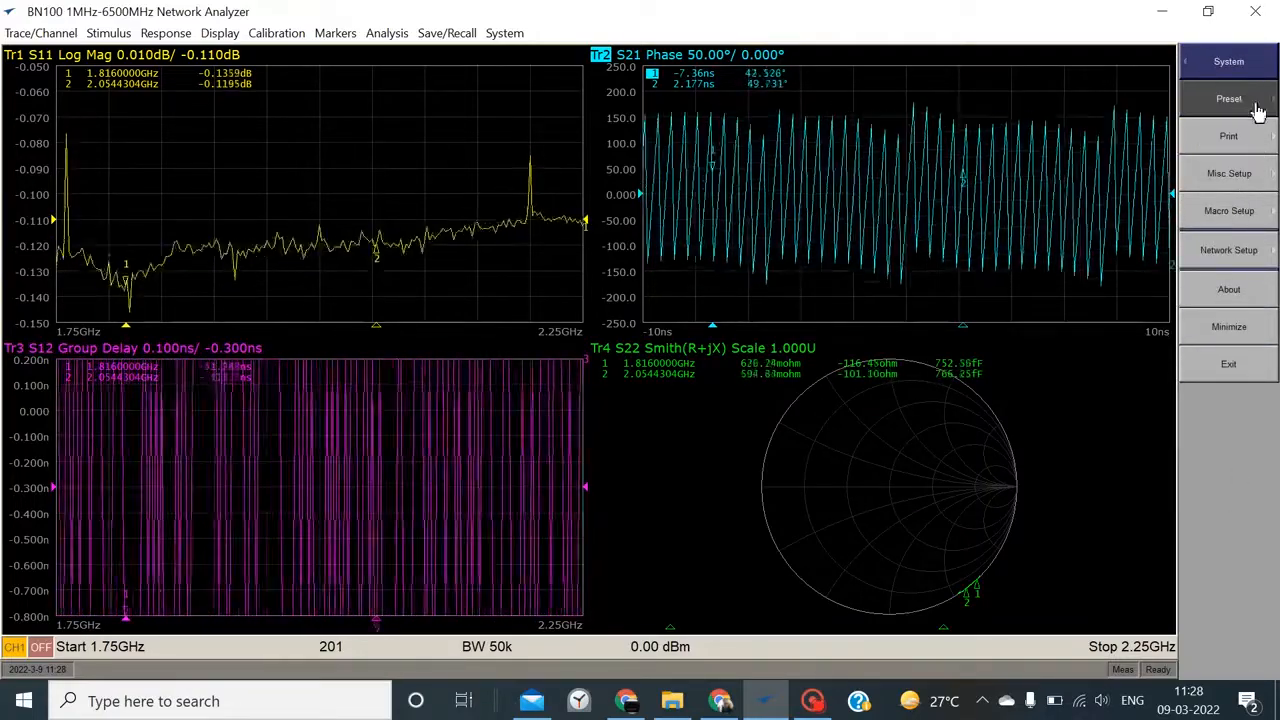
click(1240, 103)
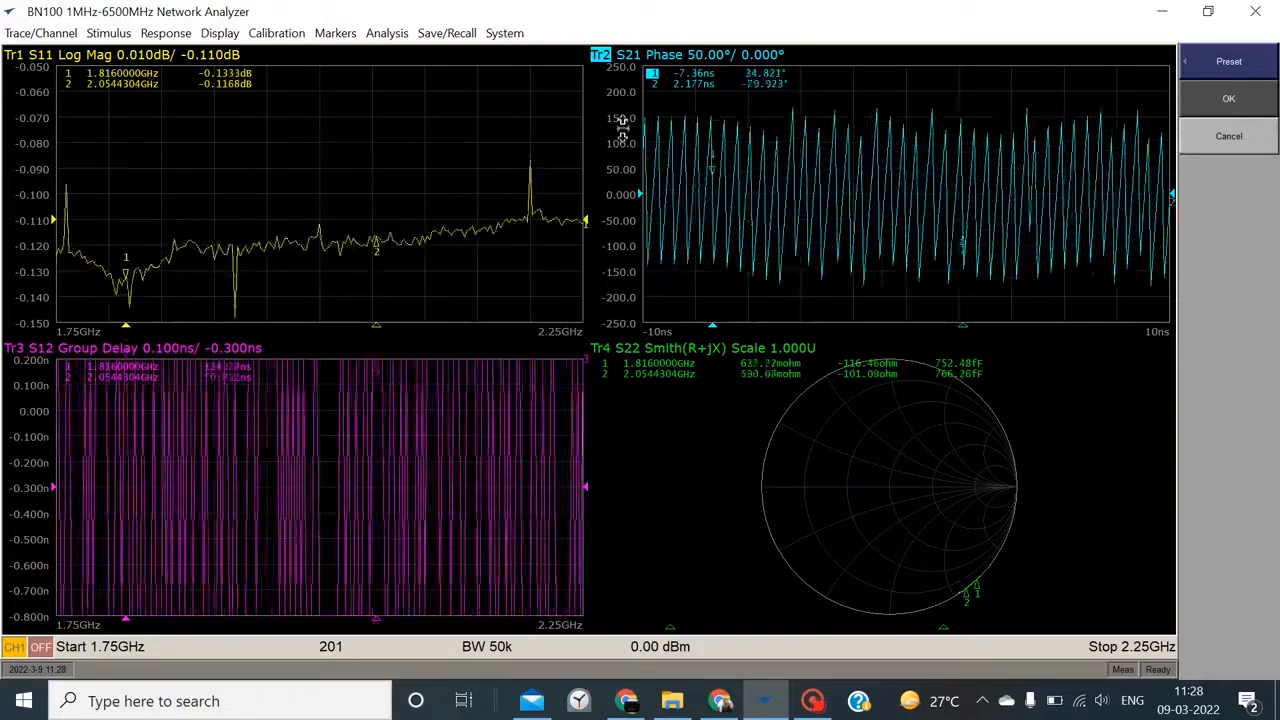
click(1230, 100)
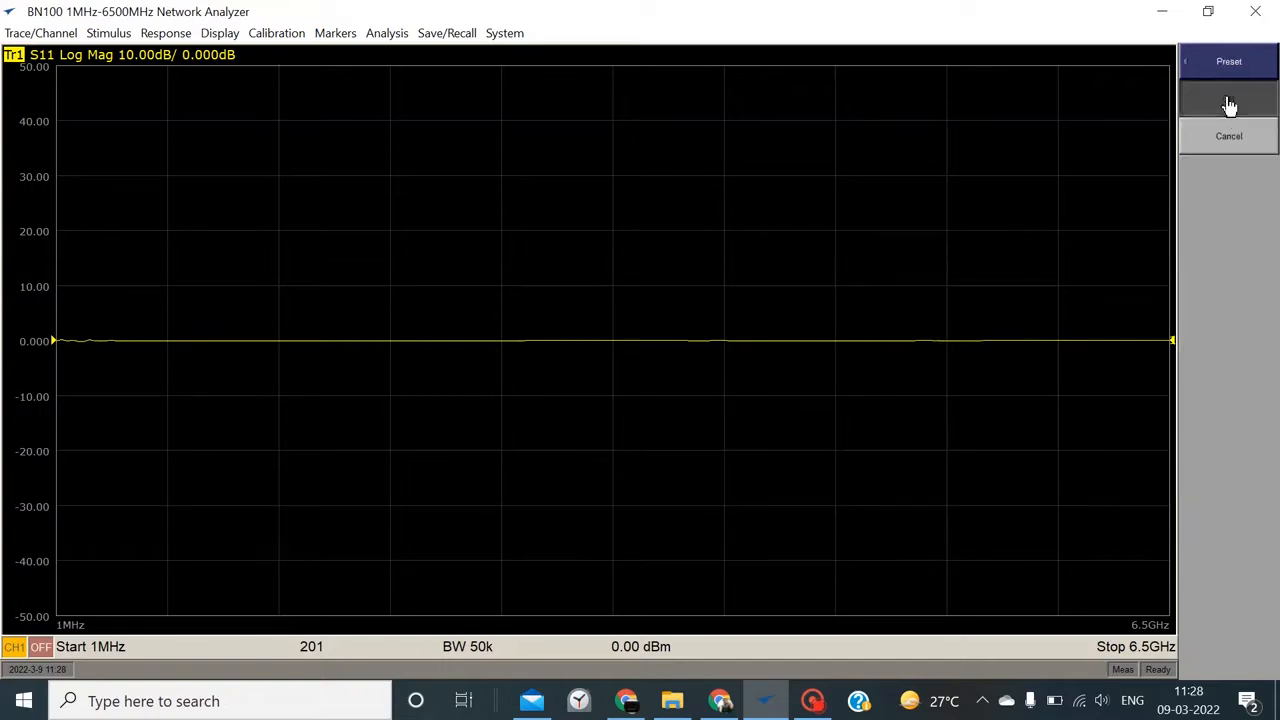
click(1229, 104)
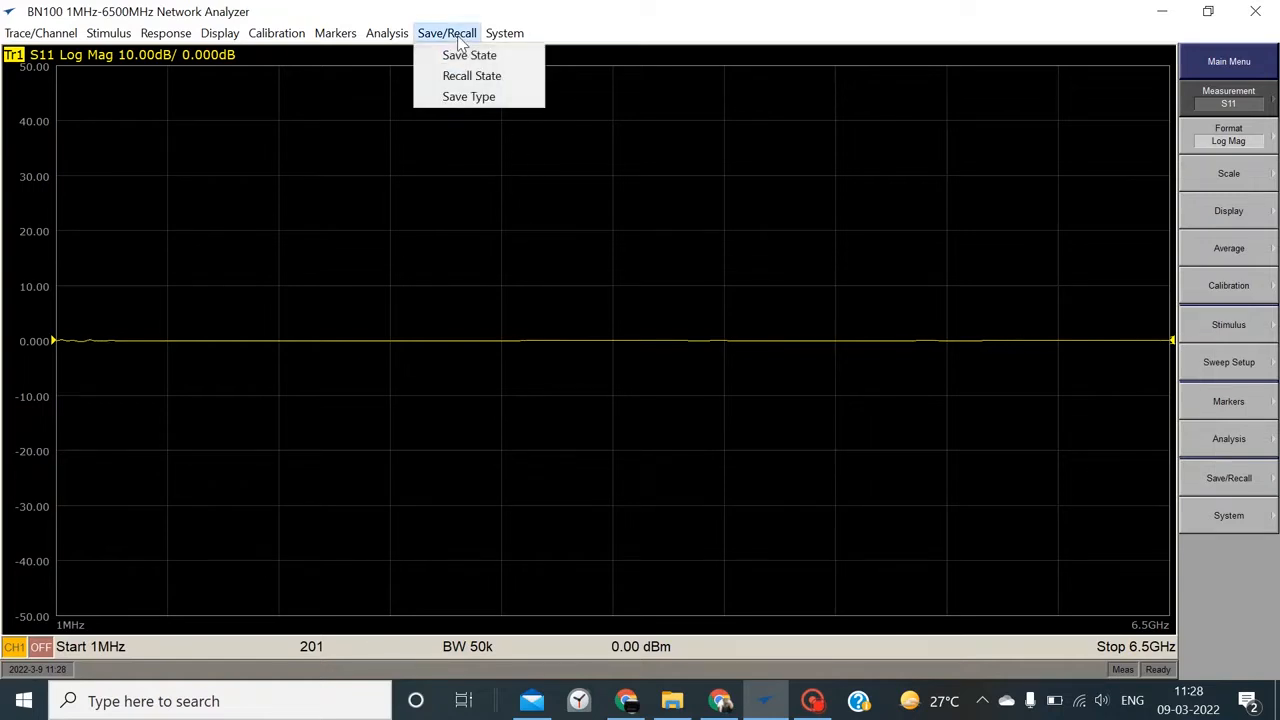
Recall the saved State 01 "test" to restore its trace setup.
click(514, 80)
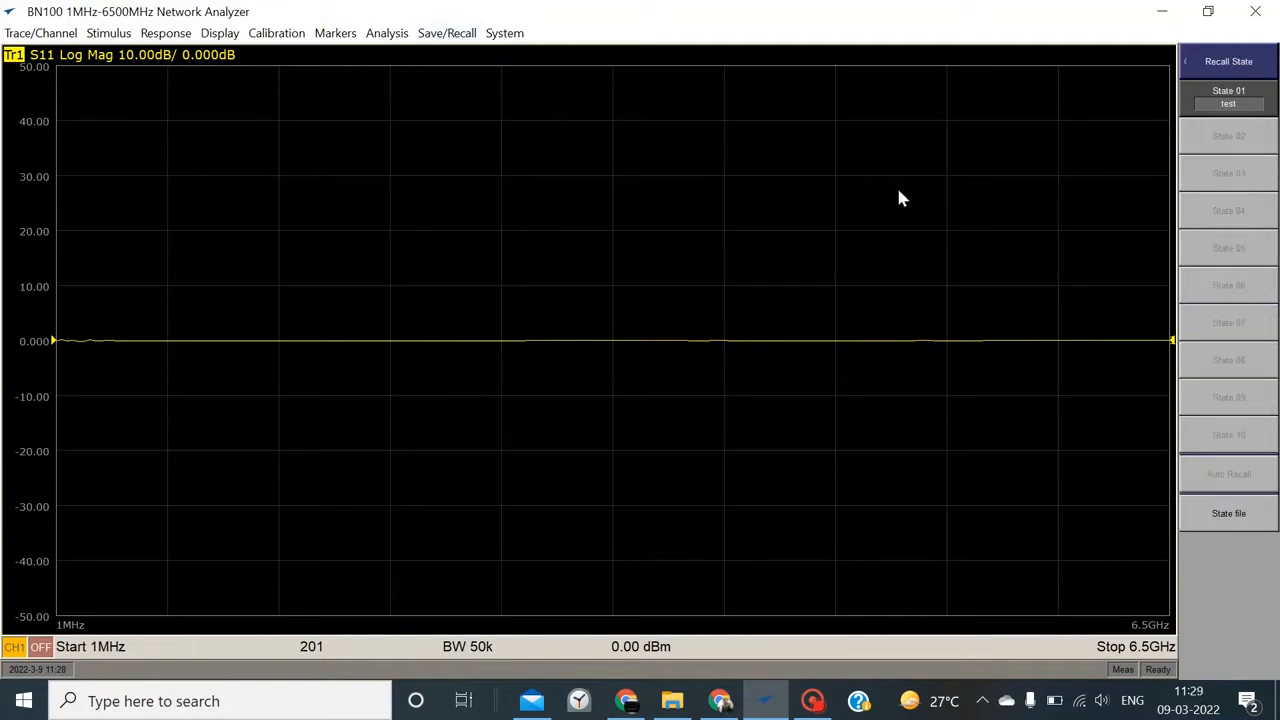
click(1227, 108)
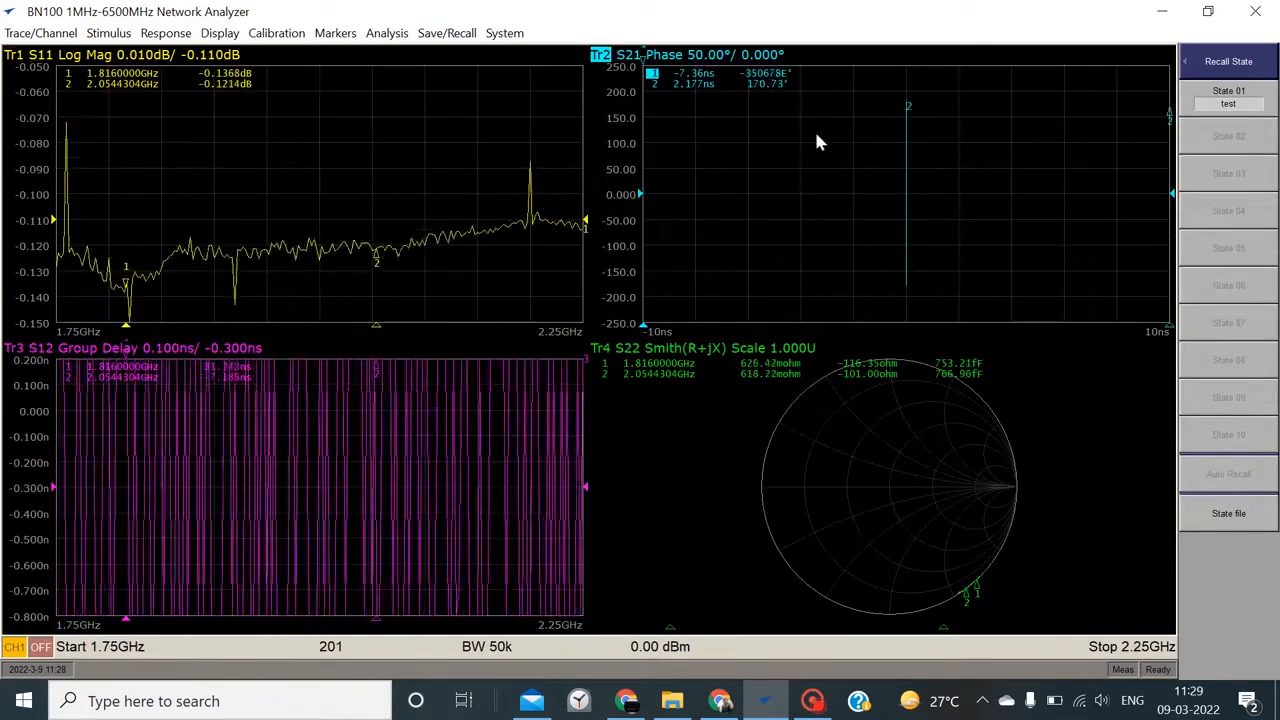